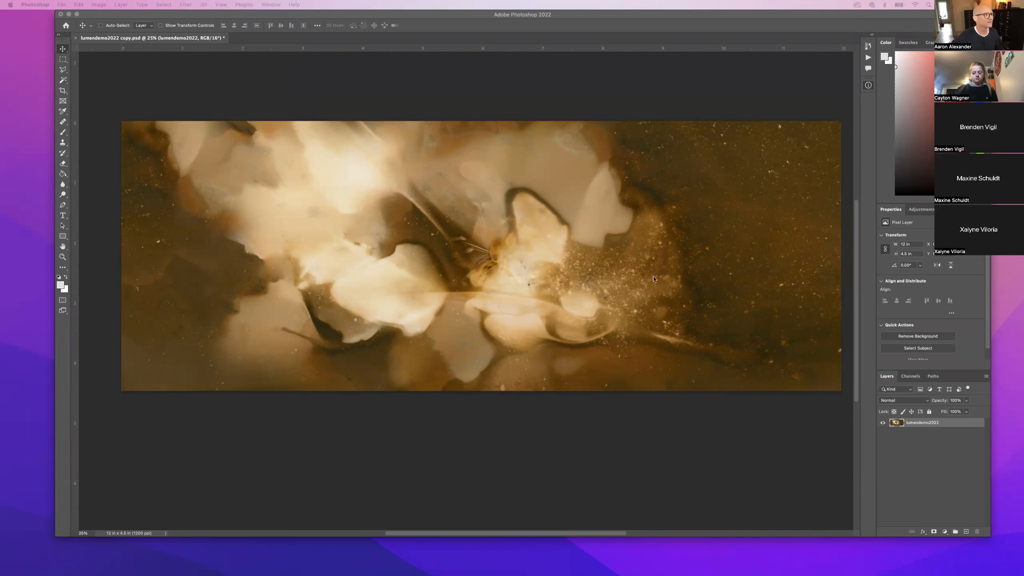
Reactivate the Photoshop document window so the floating Info panel shows again beside the print.
{"action": "scroll", "coordinate": [288, 256], "scroll_direction": "up", "scroll_amount": 2}
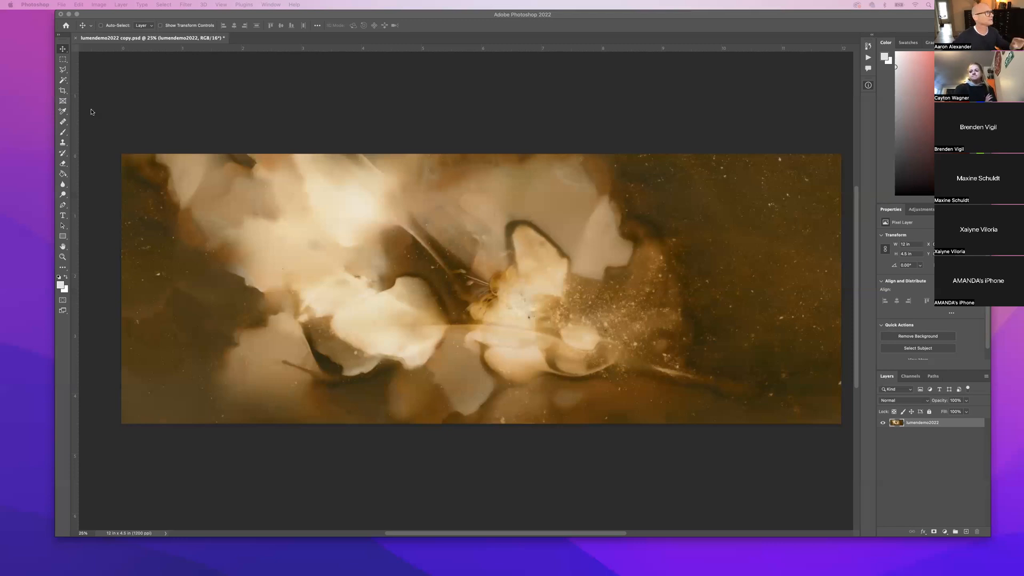
{"action": "left_click", "coordinate": [126, 53]}
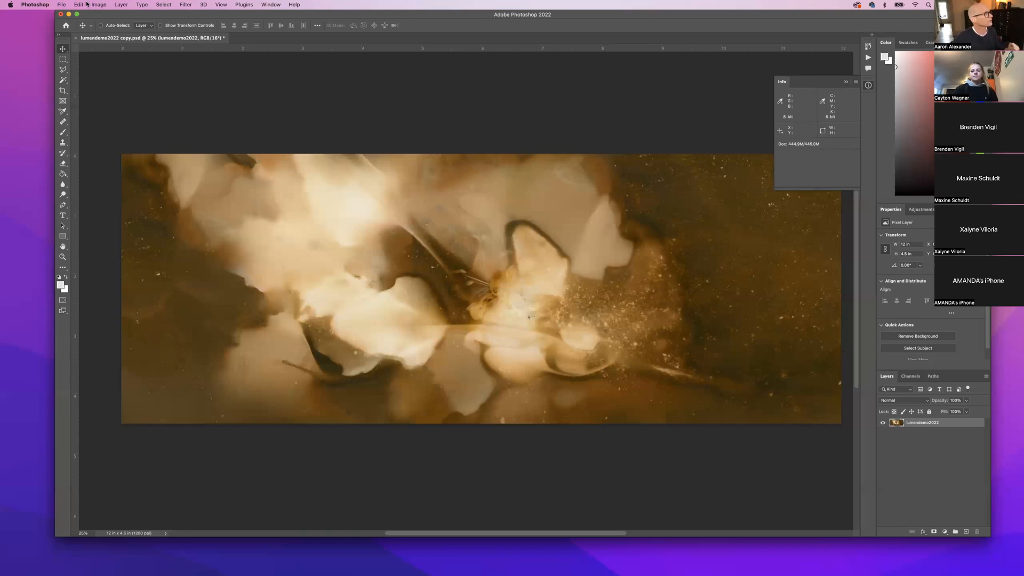
Open Image Size (14400 × 5400 px, 12 × 4.5 in, 1200 ppi) and move the dialog up and right.
{"action": "left_click", "coordinate": [103, 6]}
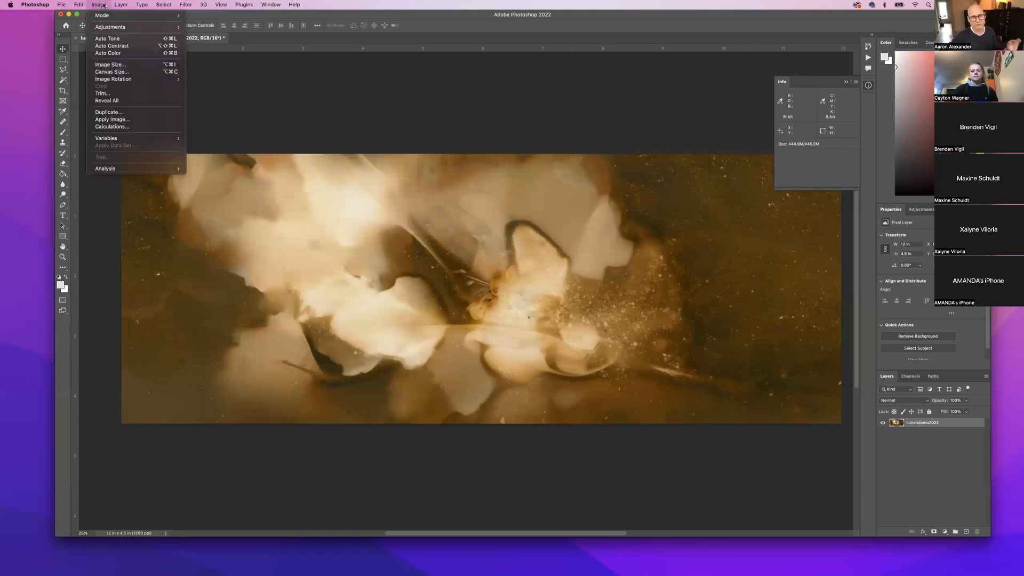
{"action": "left_click", "coordinate": [113, 64]}
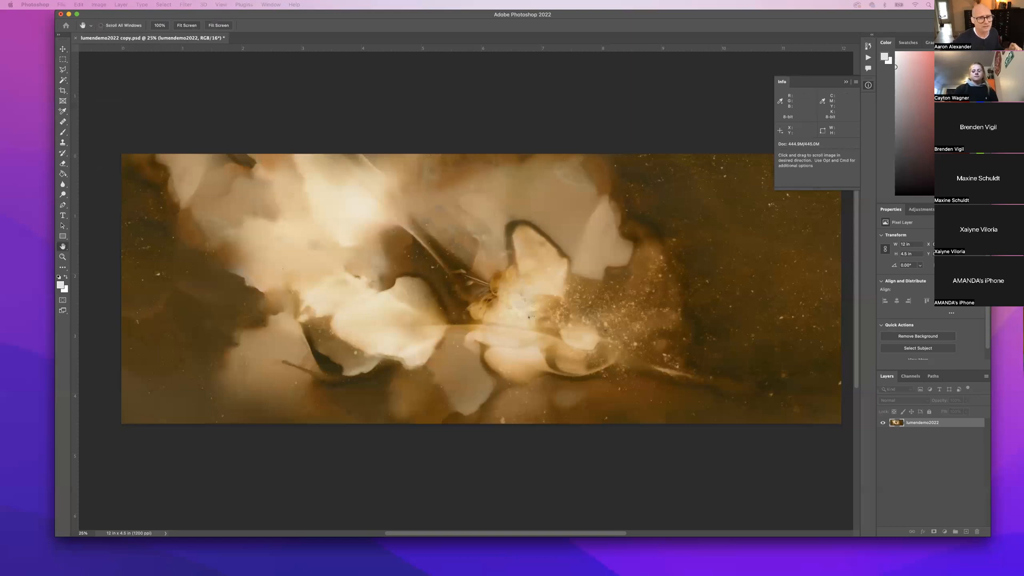
{"action": "left_click_drag", "start_coordinate": [629, 230], "coordinate": [500, 214]}
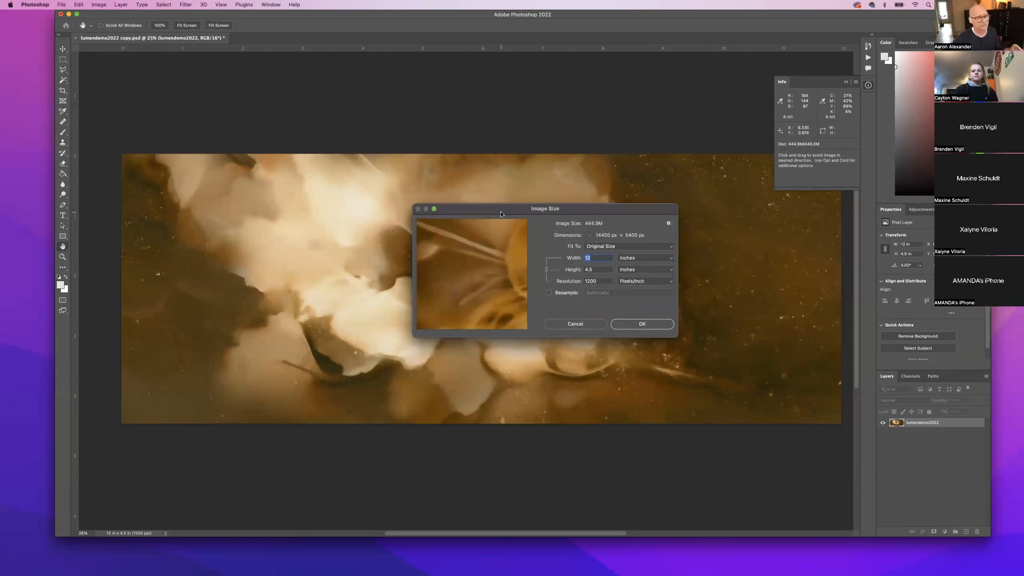
{"action": "left_click_drag", "start_coordinate": [481, 209], "coordinate": [544, 94]}
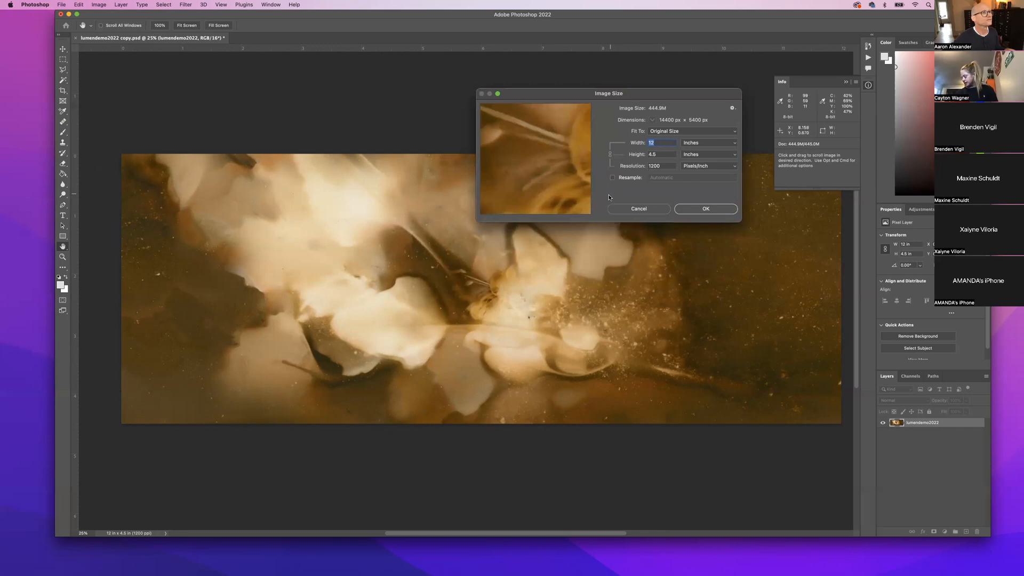
Toggle Resample on, off and back on, leaving it checked, then select the 4.5 in Height value.
{"action": "left_click", "coordinate": [612, 177]}
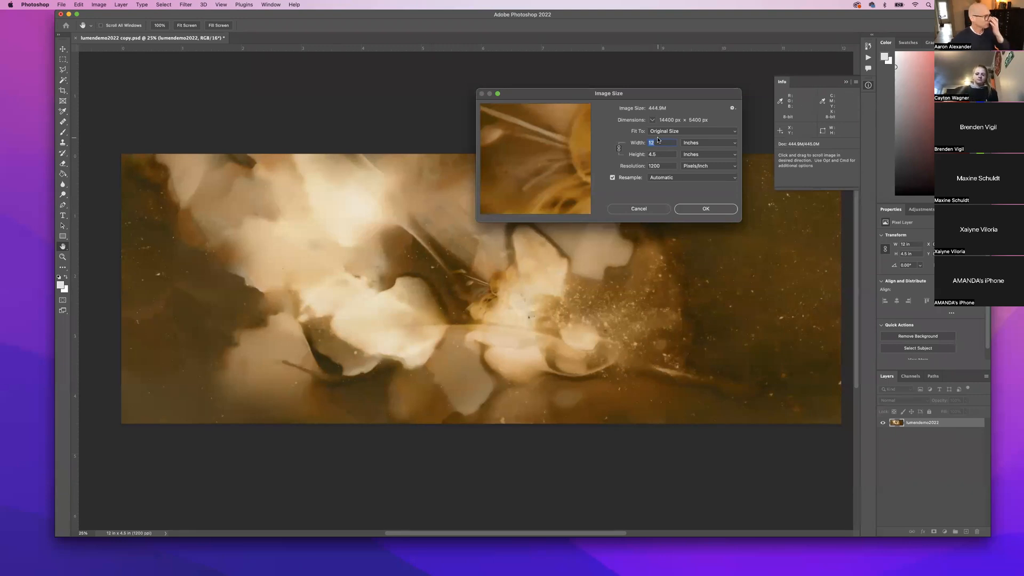
{"action": "left_click", "coordinate": [613, 178]}
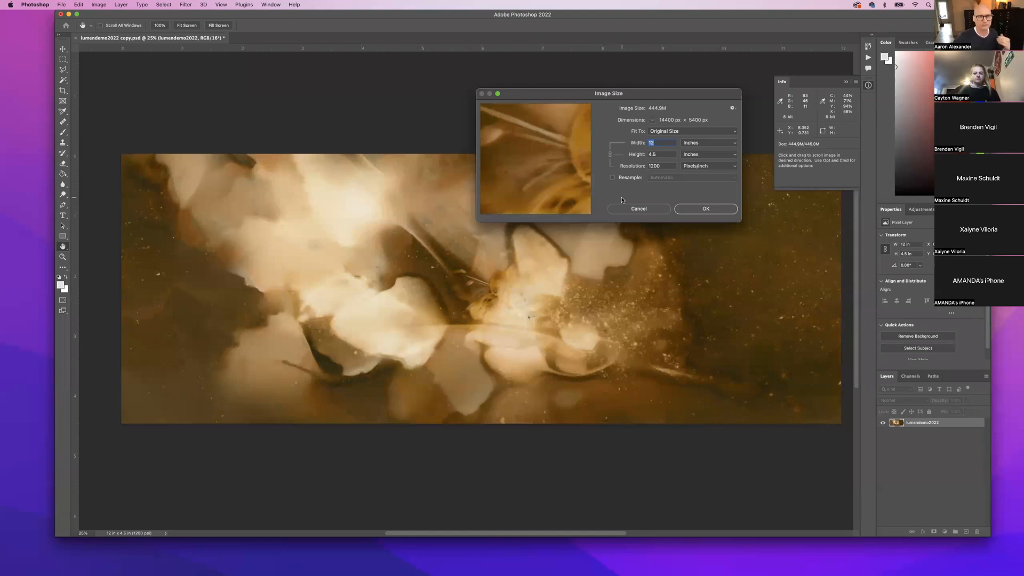
{"action": "left_click", "coordinate": [613, 178]}
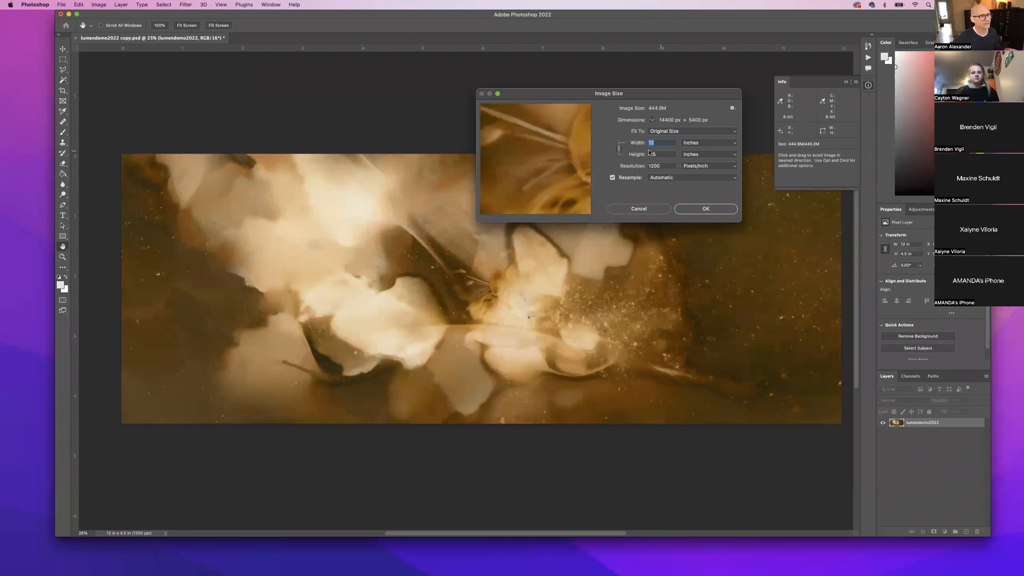
{"action": "left_click", "coordinate": [655, 156]}
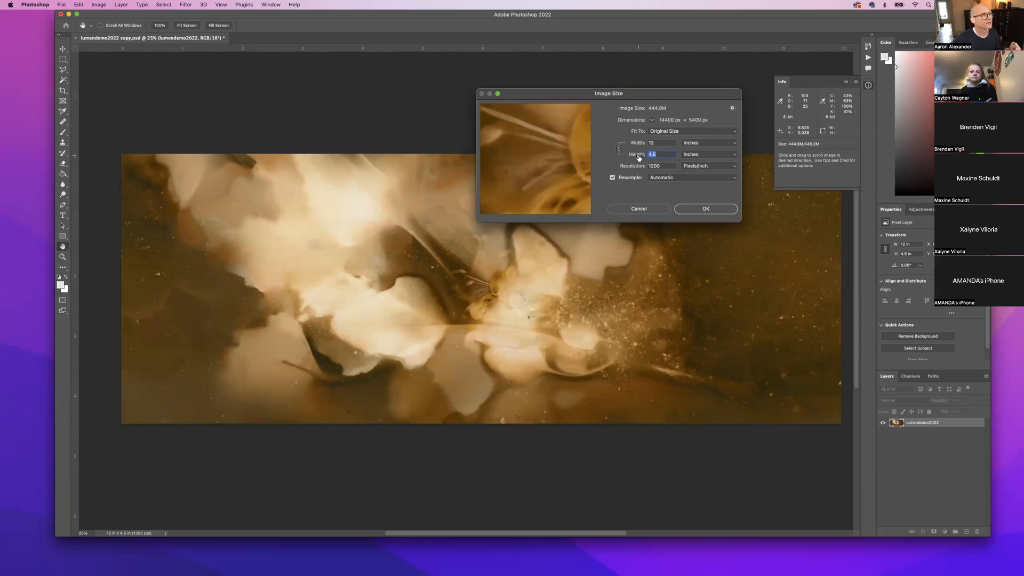
With Resample unchecked, change resolution from 1200 to 300 ppi for a 48 × 18 in print and confirm.
{"action": "left_click", "coordinate": [613, 178]}
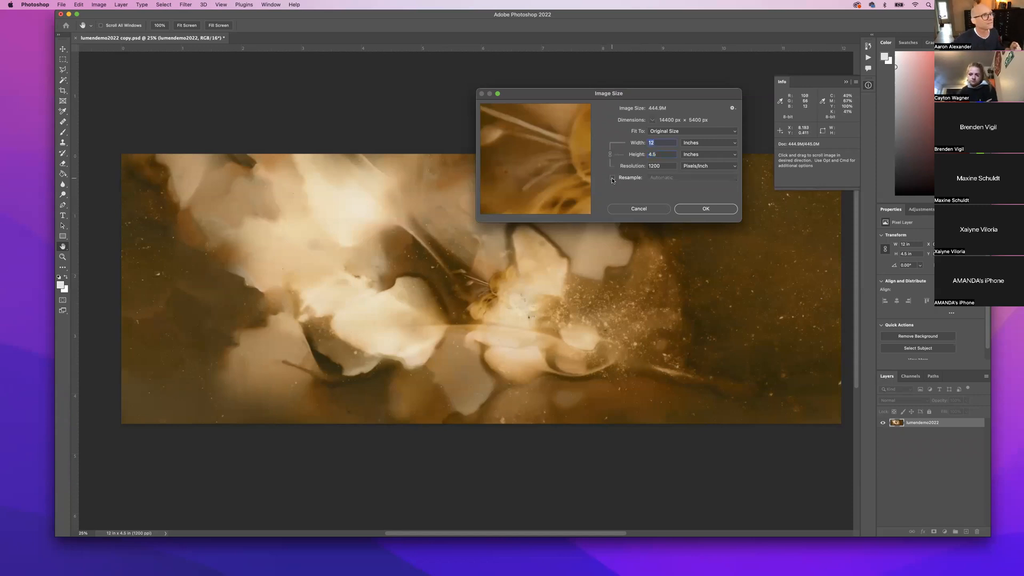
{"action": "double_click", "coordinate": [664, 166]}
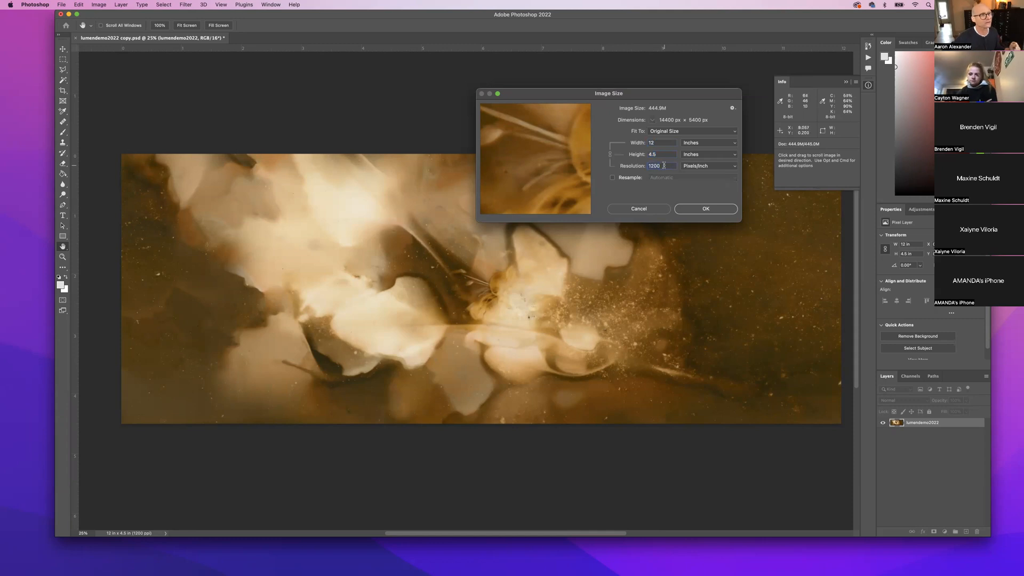
{"action": "double_click", "coordinate": [665, 165]}
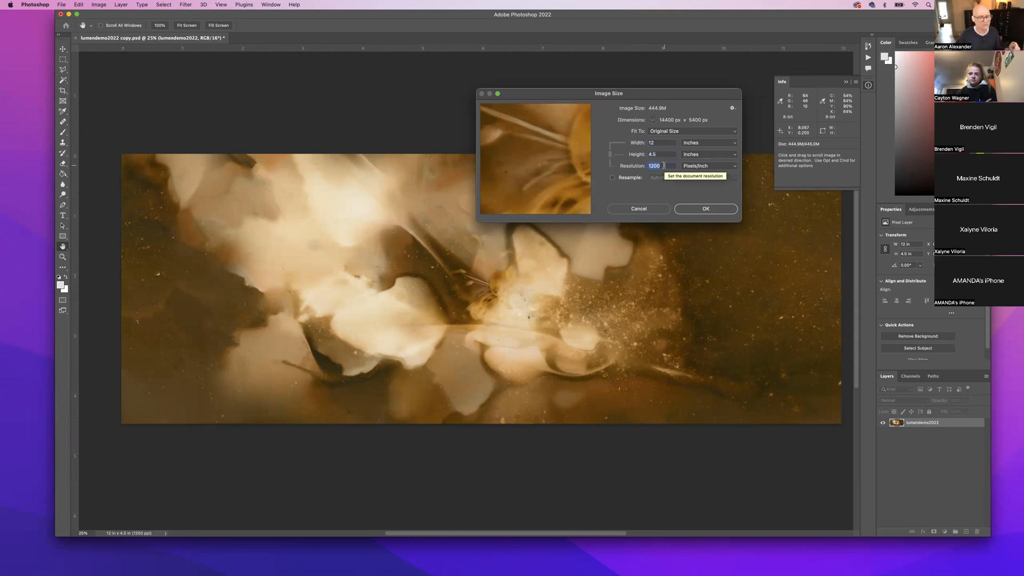
{"action": "type", "text": "300"}
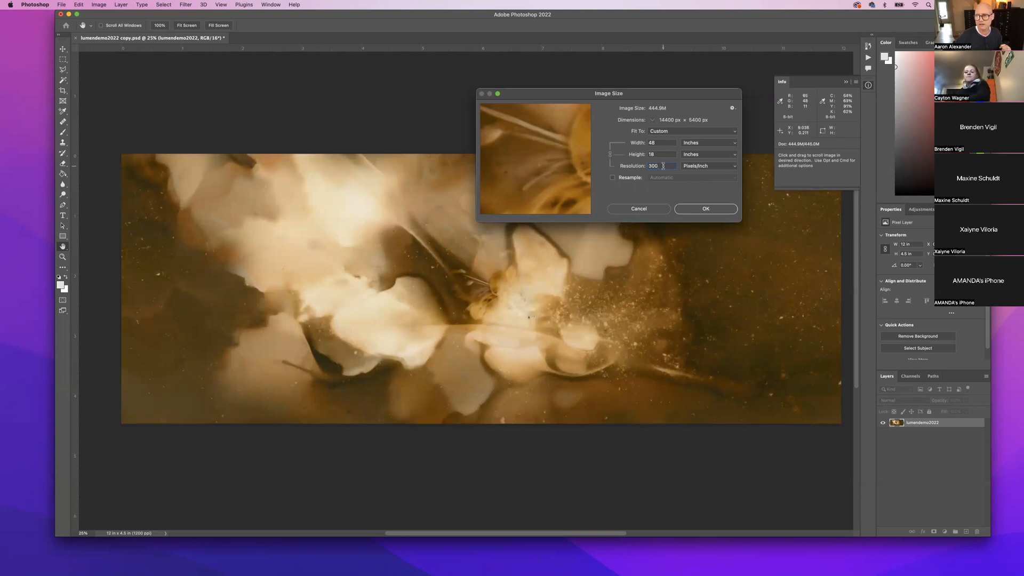
{"action": "left_click", "coordinate": [706, 209]}
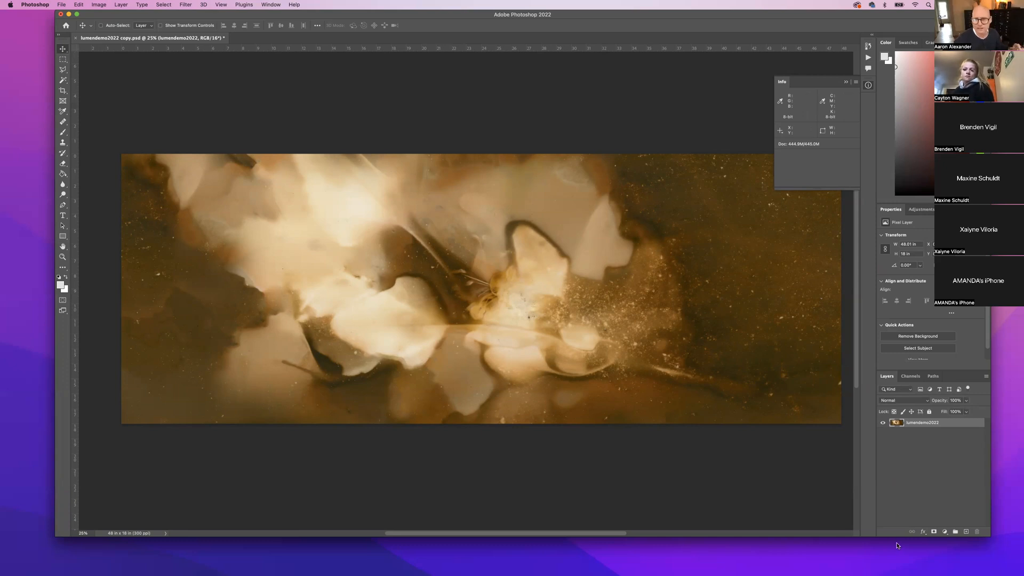
Open the Create new fill or adjustment layer menu at the bottom of the Layers panel.
{"action": "left_click", "coordinate": [945, 532]}
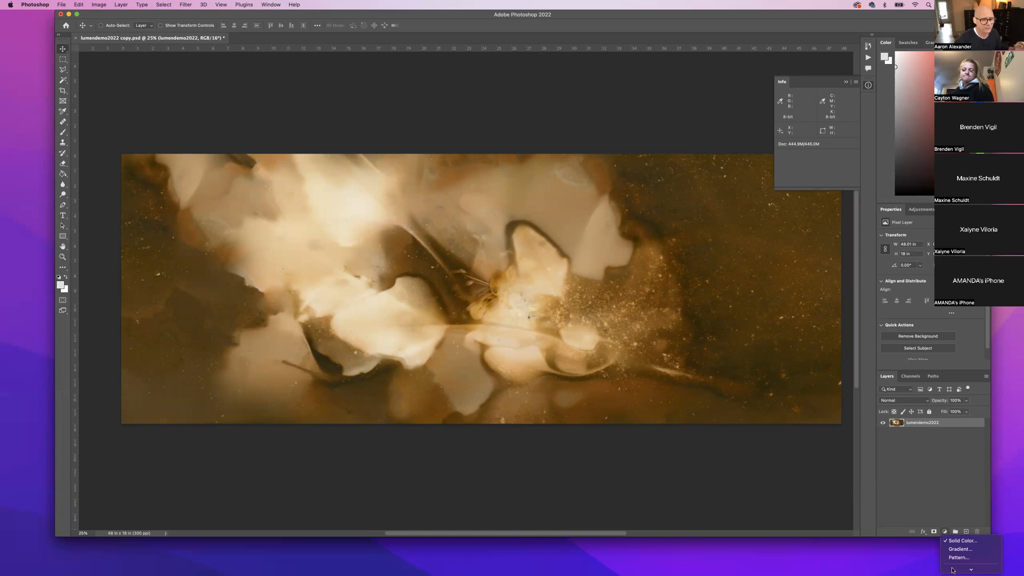
Add two Hue/Saturation layers, delete Hue/Saturation 1, and target the Hue/Saturation 2 adjustment thumbnail.
{"action": "mouse_move", "coordinate": [954, 570]}
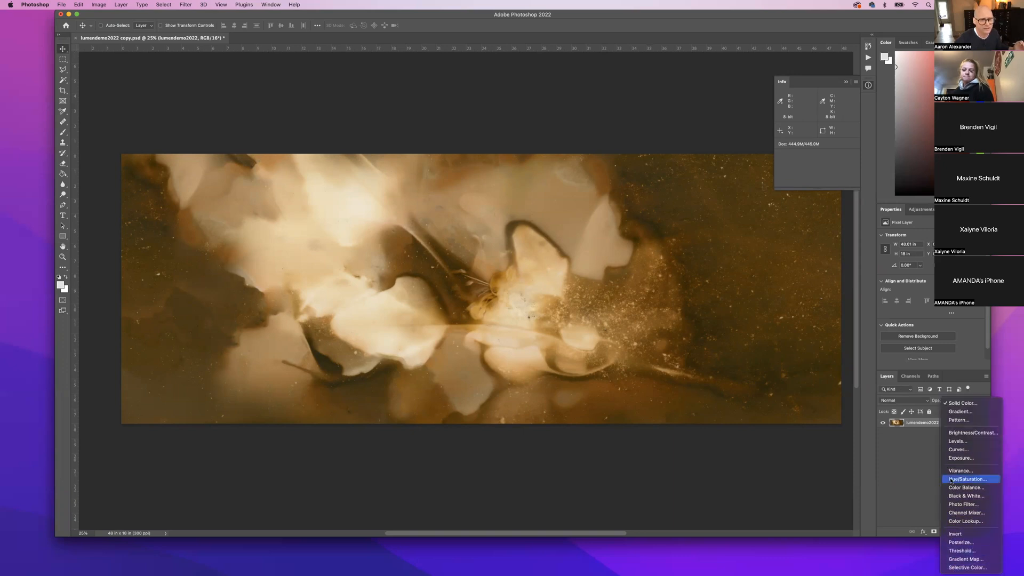
{"action": "left_click", "coordinate": [947, 479]}
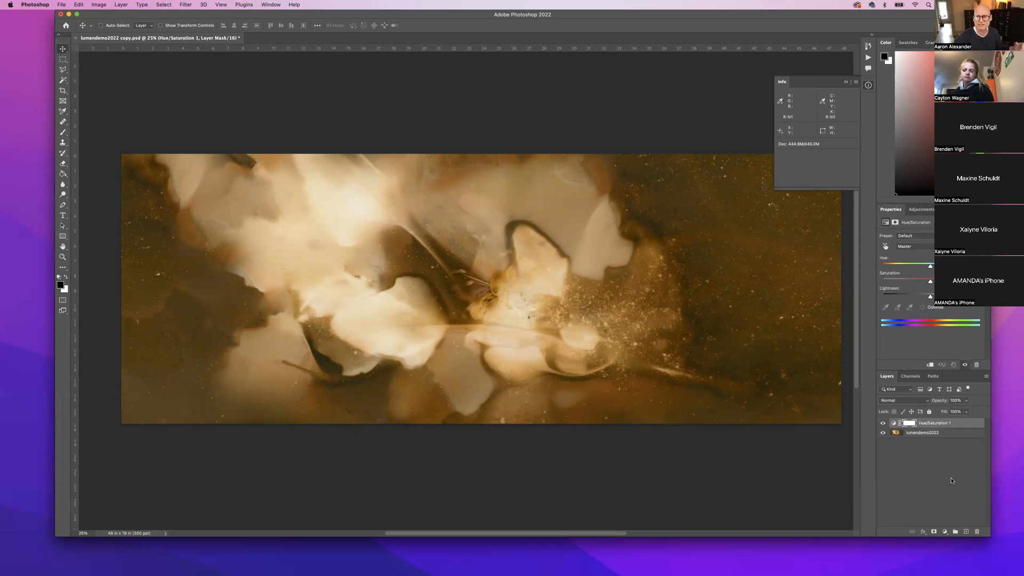
{"action": "left_click", "coordinate": [945, 532]}
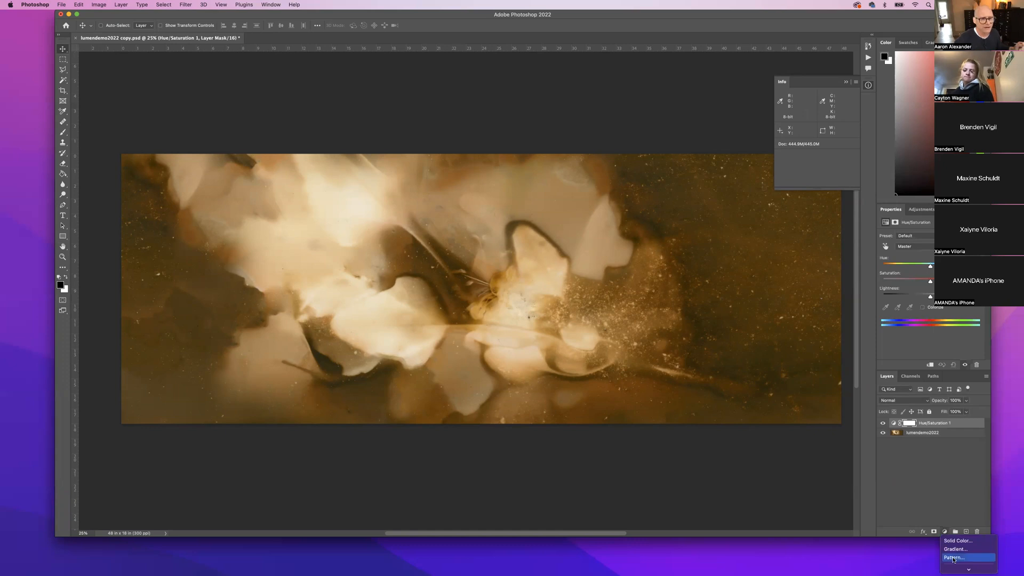
{"action": "mouse_move", "coordinate": [955, 568]}
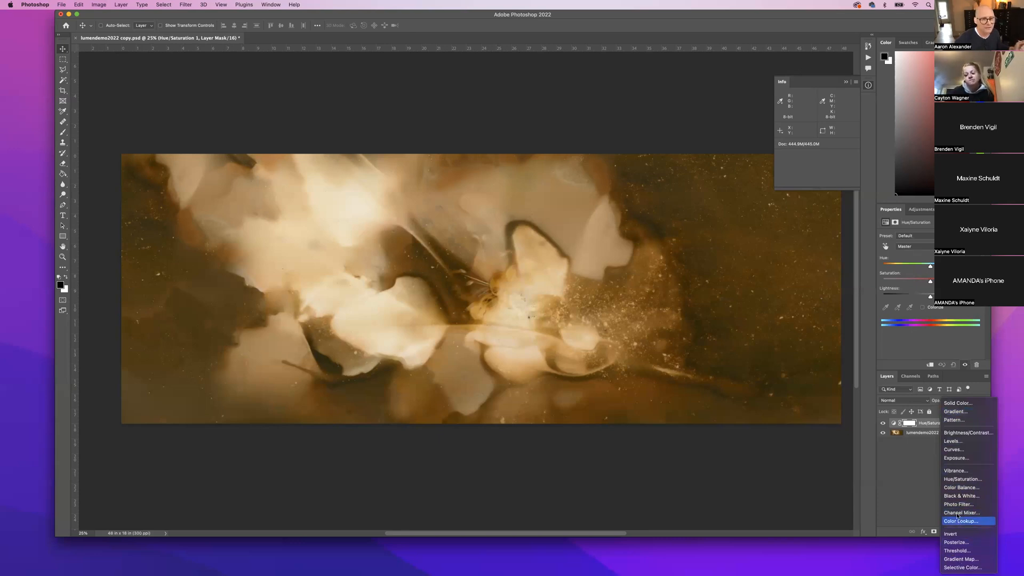
{"action": "left_click", "coordinate": [950, 481]}
{"action": "left_click_drag", "start_coordinate": [937, 436], "coordinate": [977, 532]}
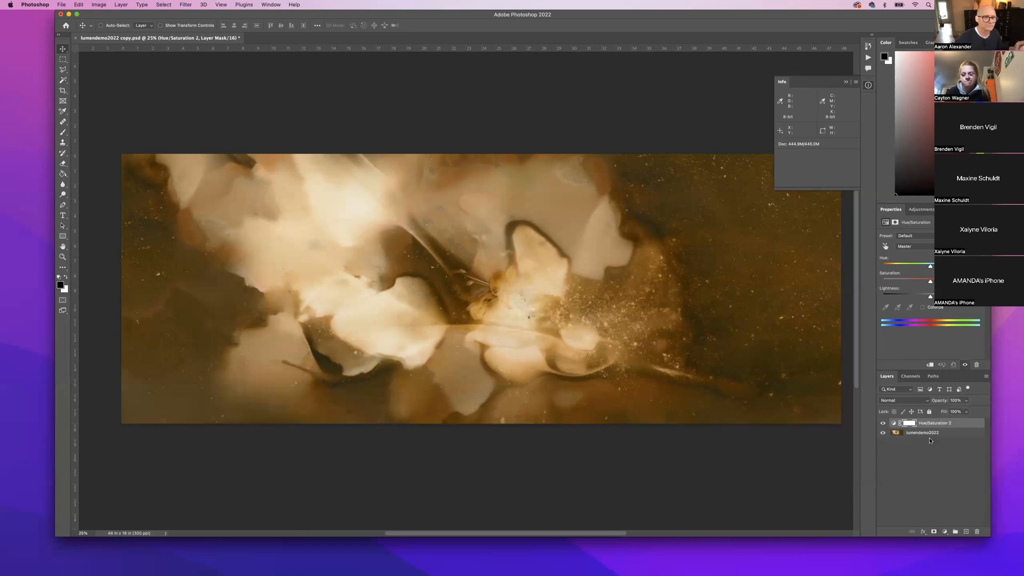
{"action": "left_click", "coordinate": [893, 424]}
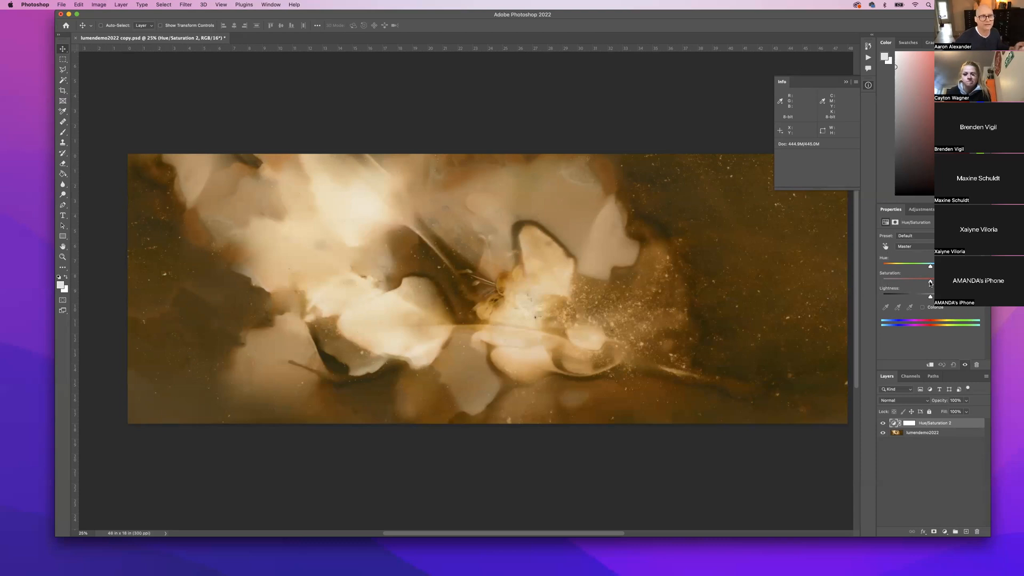
Push the Hue/Saturation 2 Saturation slider right so the print turns deep orange-gold.
{"action": "left_click_drag", "start_coordinate": [931, 281], "coordinate": [955, 281]}
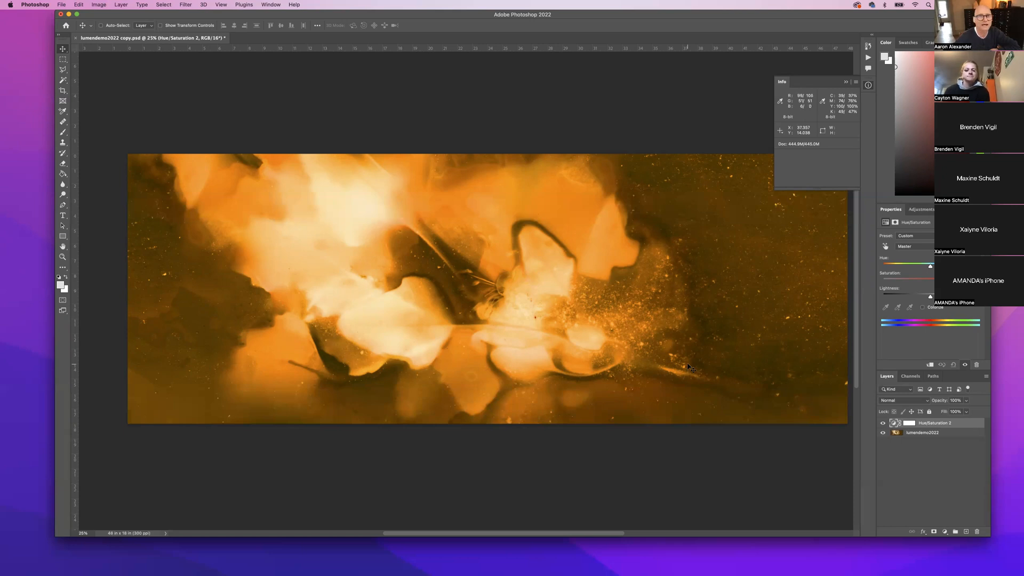
Turn off the Hue/Saturation 2 layer's visibility, returning the print to muted golden-tan.
{"action": "left_click", "coordinate": [883, 423]}
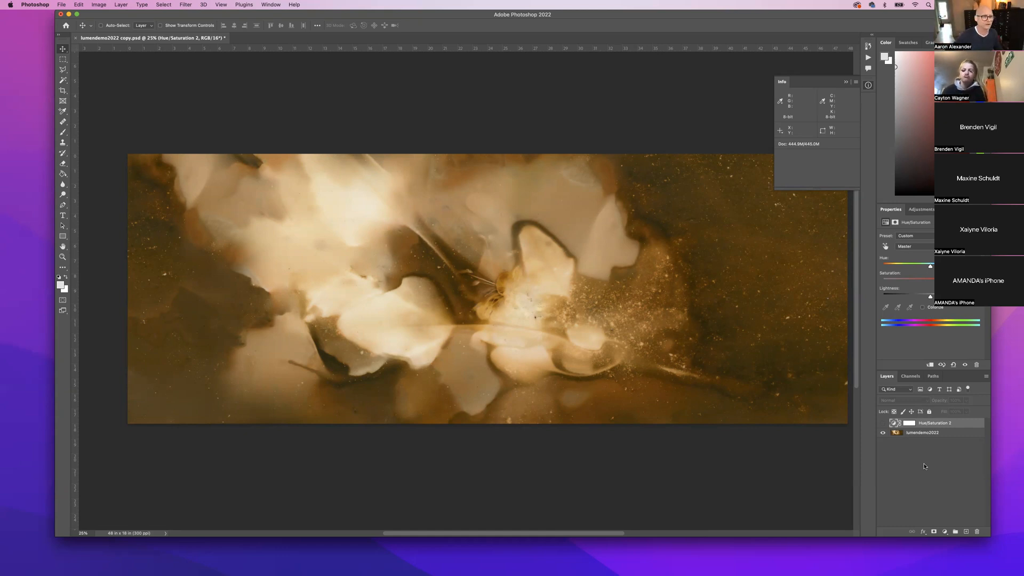
Open the adjustment layer menu, dismiss it without choosing anything, then reopen it.
{"action": "left_click", "coordinate": [945, 532]}
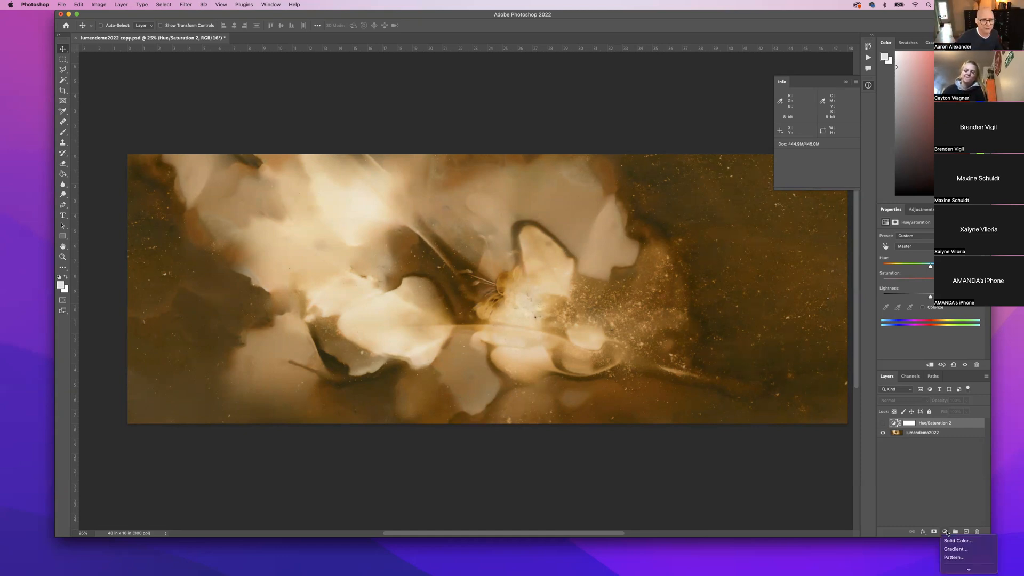
{"action": "mouse_move", "coordinate": [948, 569]}
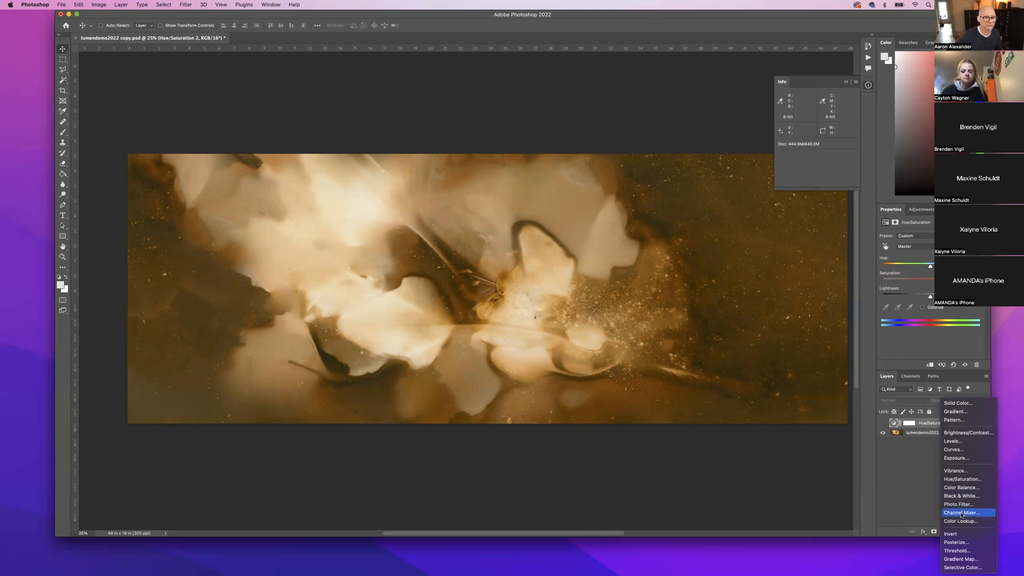
{"action": "left_click", "coordinate": [896, 489]}
{"action": "left_click", "coordinate": [944, 533]}
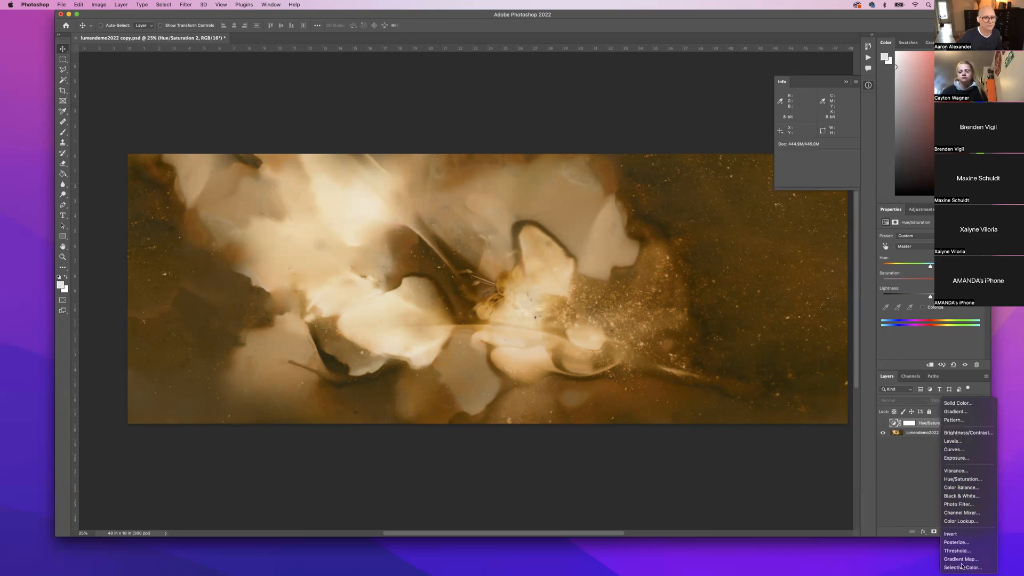
Add a Channel Mixer layer and switch its Output Channel to Green, then Blue, reopening the dropdown.
{"action": "left_click", "coordinate": [951, 515]}
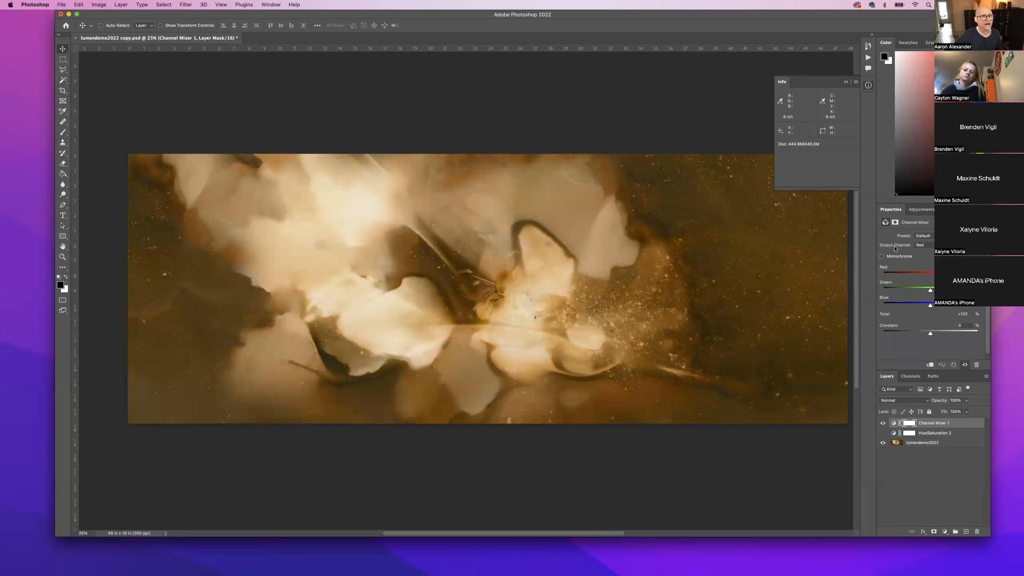
{"action": "left_click", "coordinate": [931, 246]}
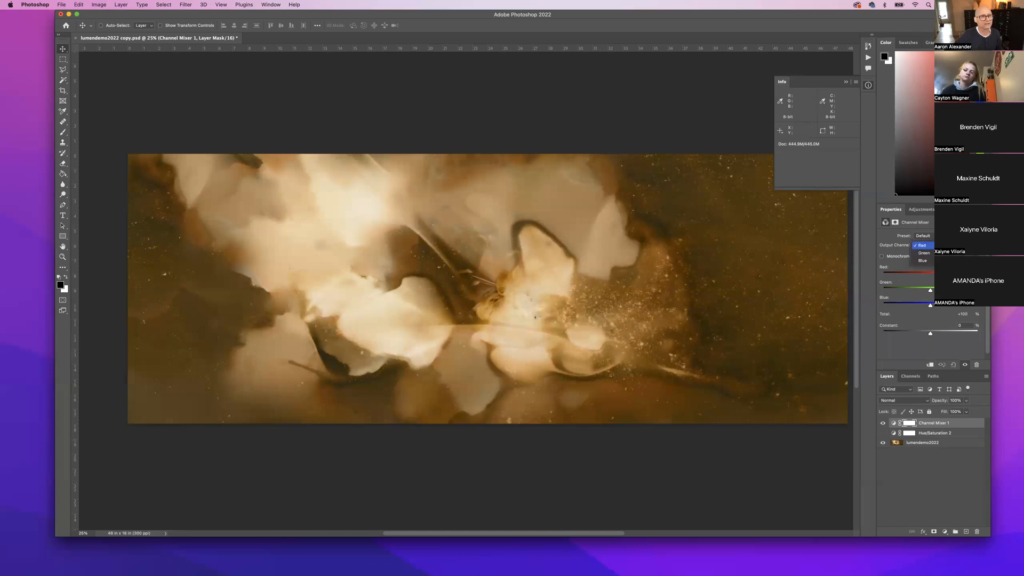
{"action": "left_click", "coordinate": [924, 253]}
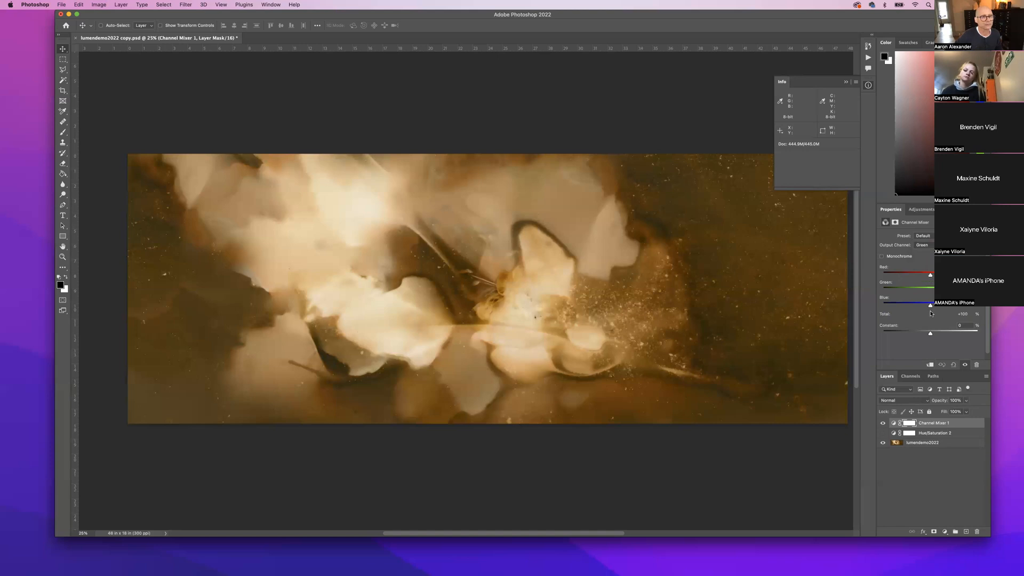
{"action": "left_click", "coordinate": [926, 245]}
{"action": "left_click", "coordinate": [926, 253]}
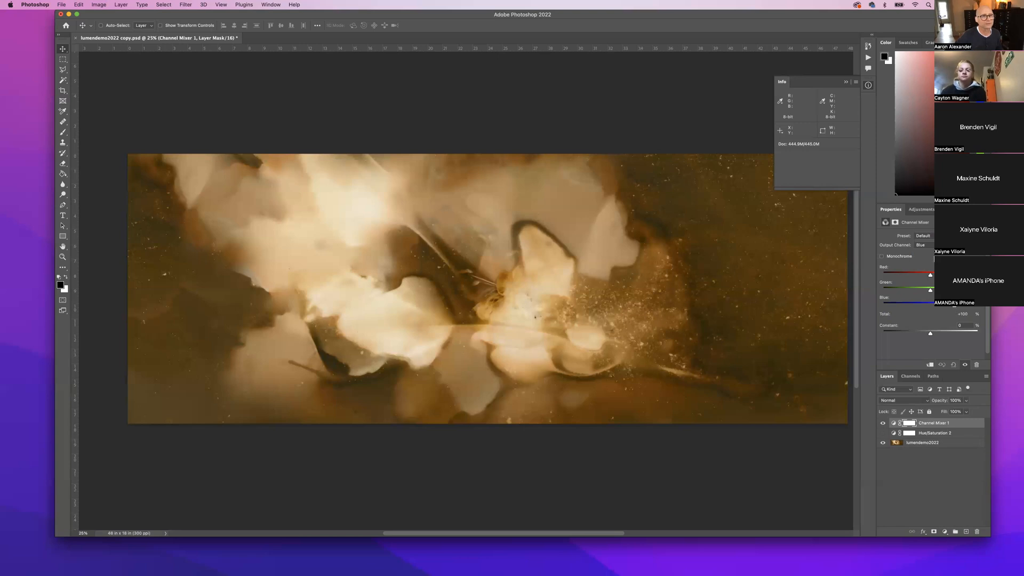
{"action": "scroll", "coordinate": [935, 259], "scroll_direction": "down", "scroll_amount": 1}
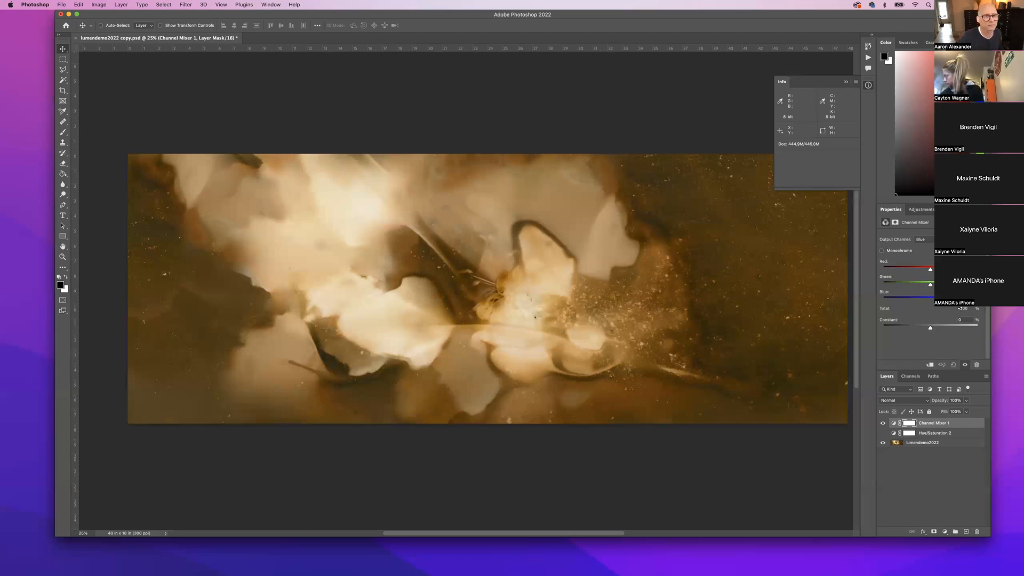
{"action": "left_click", "coordinate": [927, 240]}
Switch Channel Mixer 1's output channel back to Red.
{"action": "left_click", "coordinate": [927, 225]}
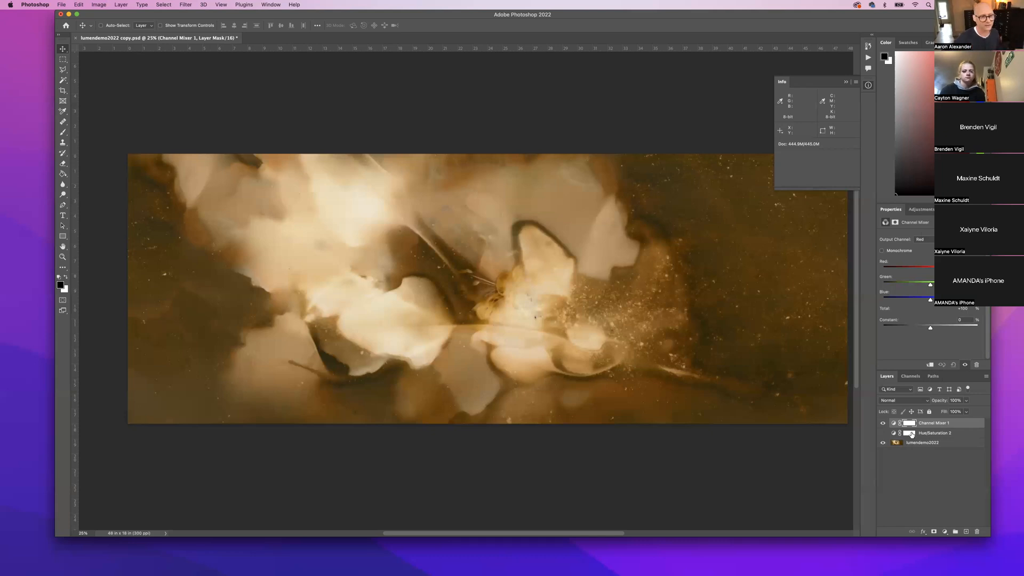
Target the Channel Mixer 1 adjustment, toggling the layer's visibility off and back on.
{"action": "left_click", "coordinate": [883, 423]}
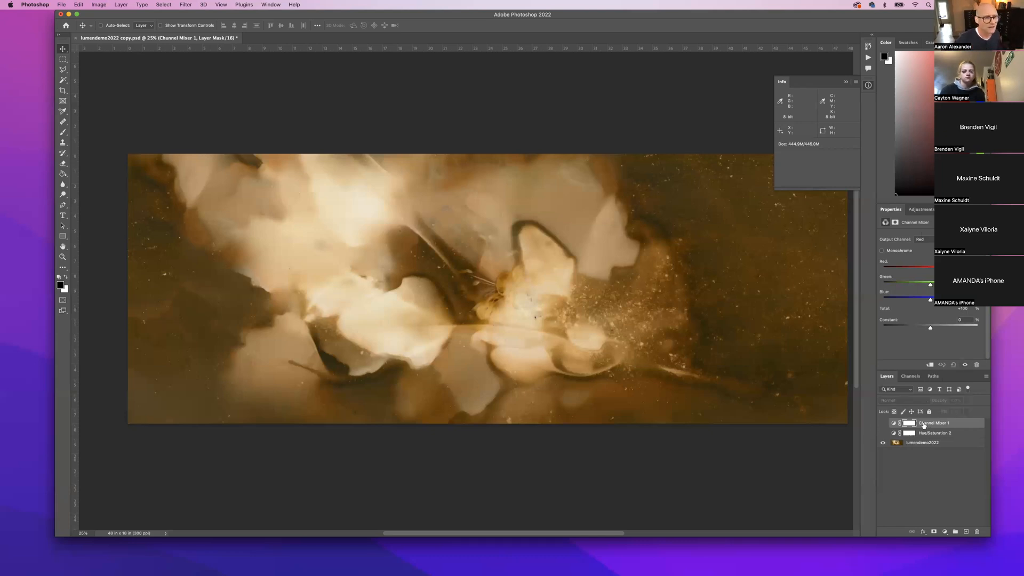
{"action": "left_click", "coordinate": [894, 423]}
{"action": "left_click", "coordinate": [883, 423]}
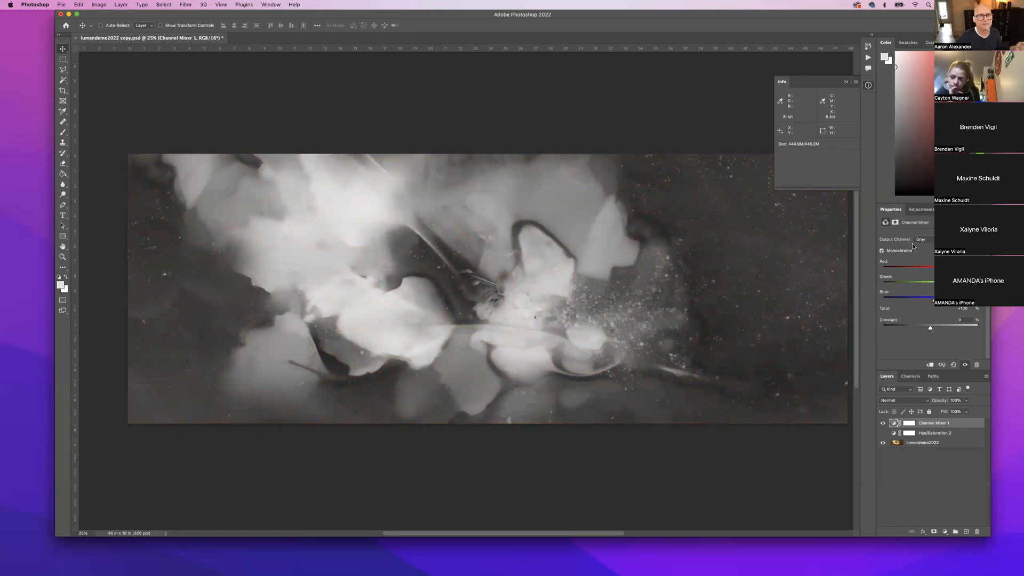
Rename the Channel Mixer 1 layer to 'red'.
{"action": "double_click", "coordinate": [936, 422]}
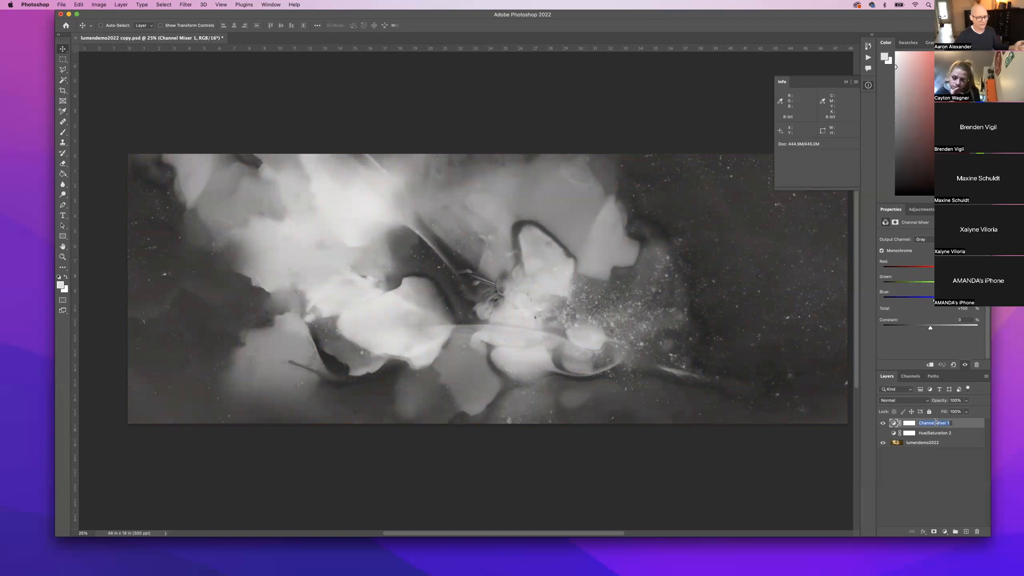
{"action": "type", "text": "red"}
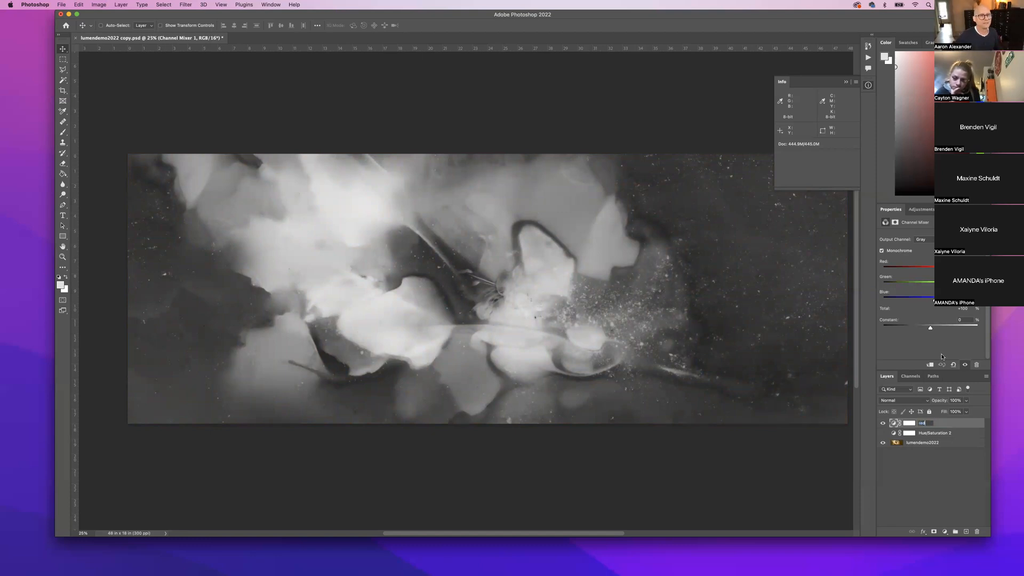
{"action": "key", "text": "Return"}
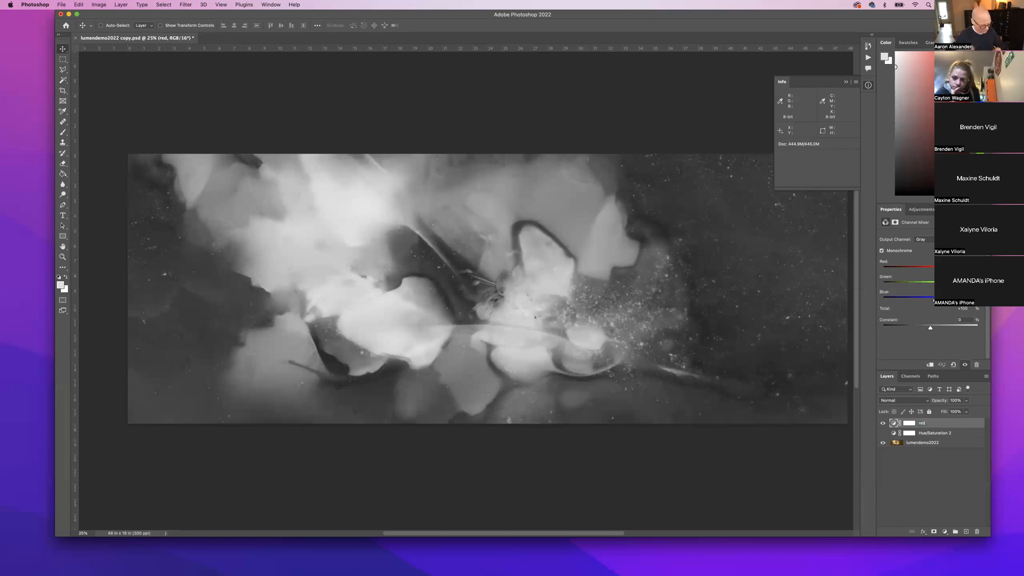
Set the Red contribution to 100 and Green to 0, then bring up the adjustment layer list.
{"action": "type", "text": "100"}
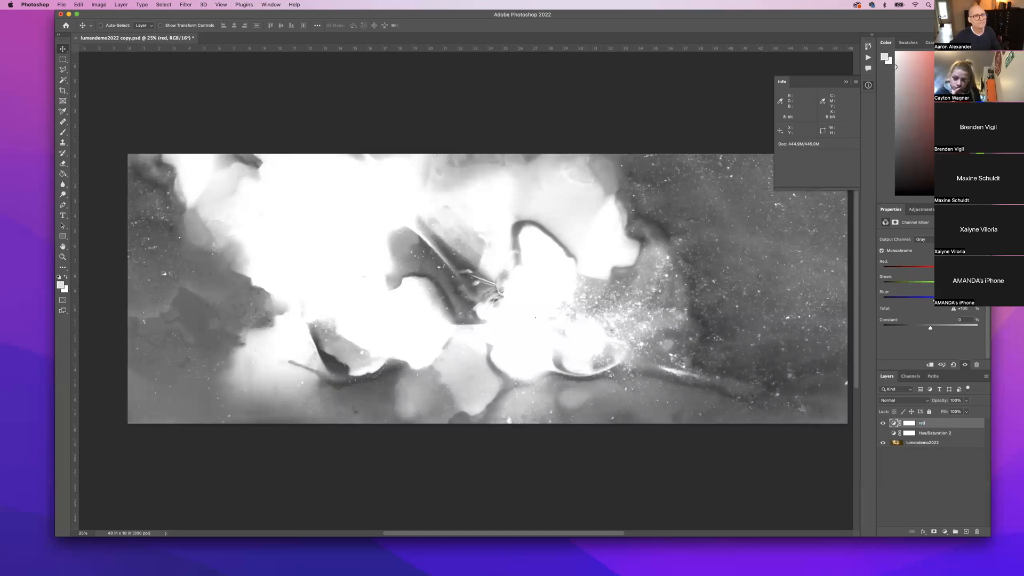
{"action": "key", "text": "Tab"}
{"action": "type", "text": "0"}
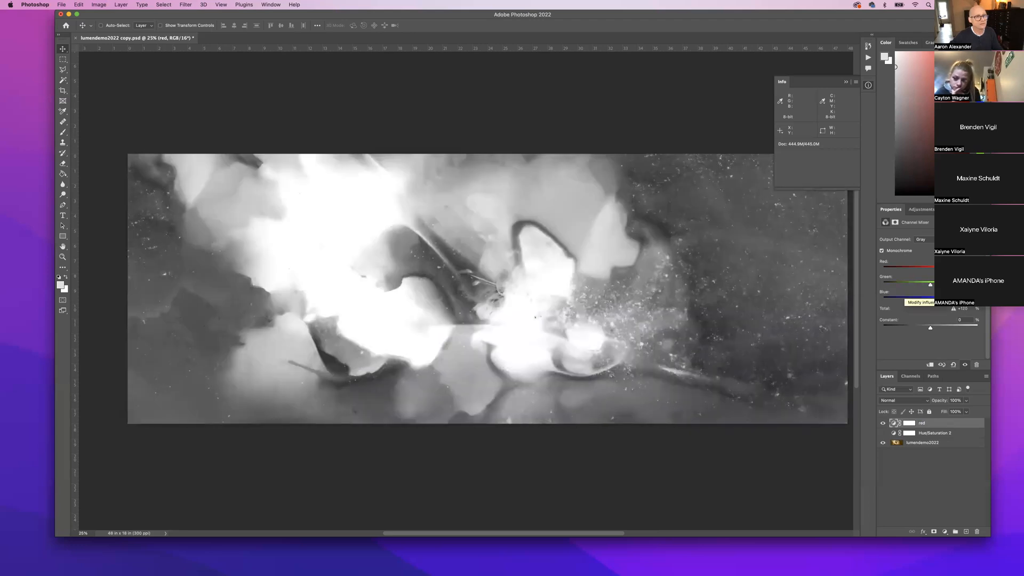
{"action": "type", "text": "0"}
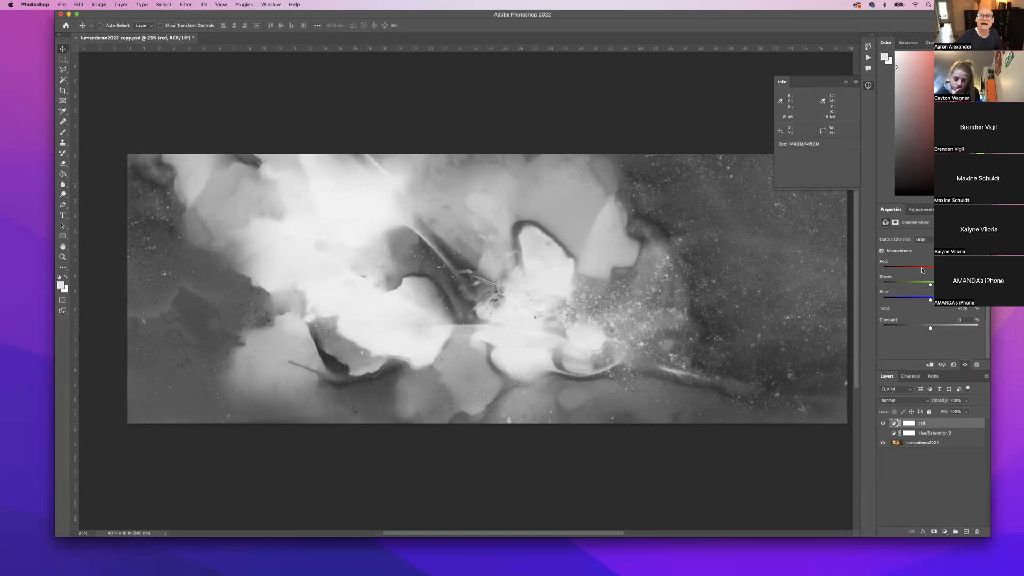
{"action": "left_click", "coordinate": [946, 532]}
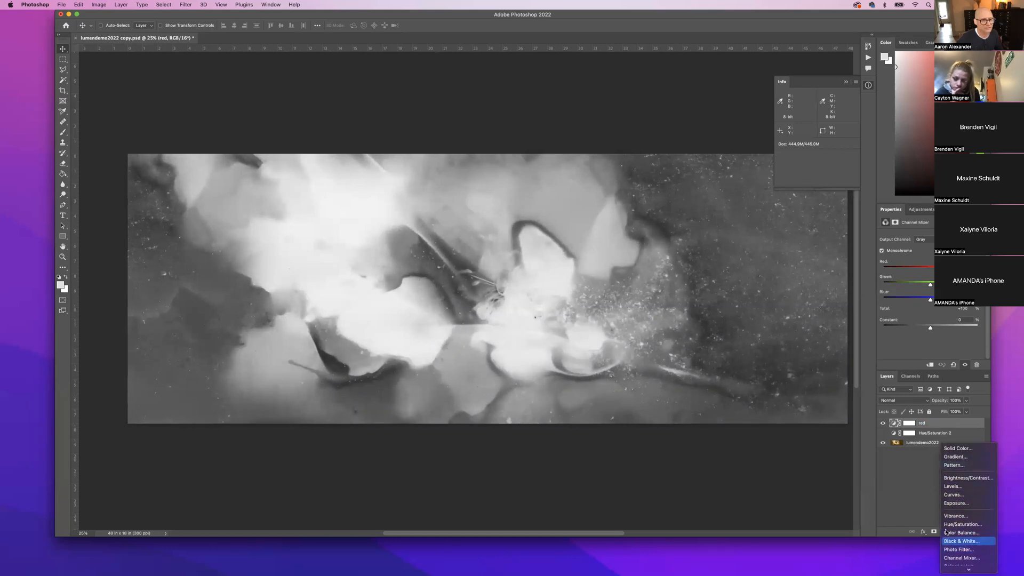
Add a Channel Mixer adjustment layer and name it 'blue'.
{"action": "left_click", "coordinate": [954, 560]}
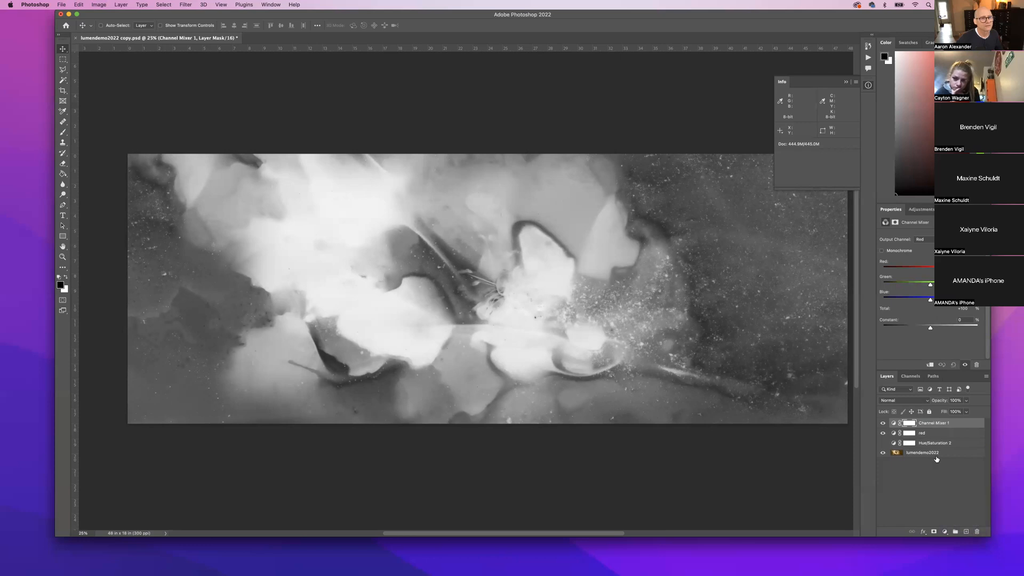
{"action": "double_click", "coordinate": [931, 423]}
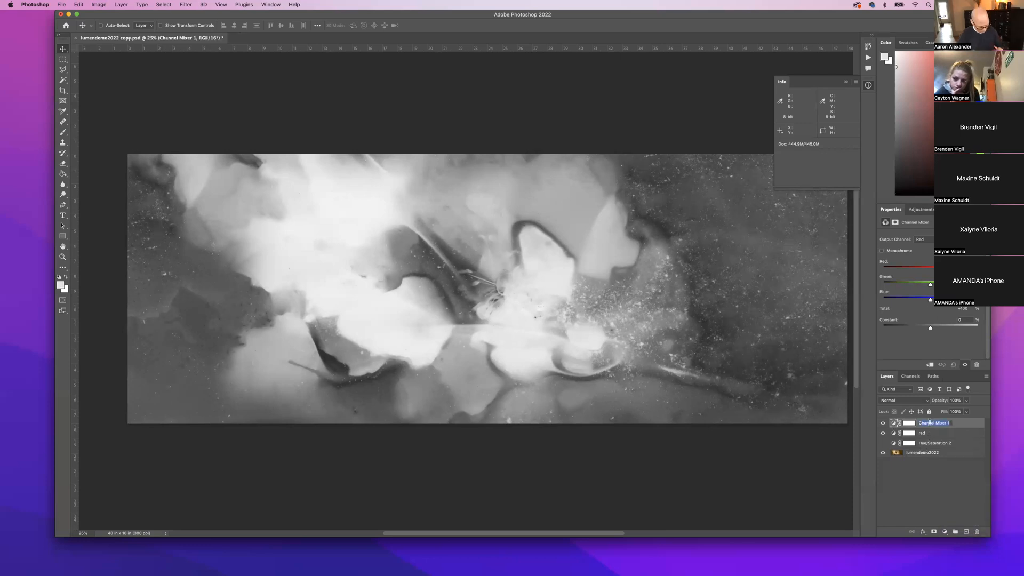
{"action": "type", "text": "blue"}
{"action": "key", "text": "Return"}
Make the blue mixer monochrome with Red and Green at 0, leaving Blue at 100.
{"action": "left_click", "coordinate": [882, 251]}
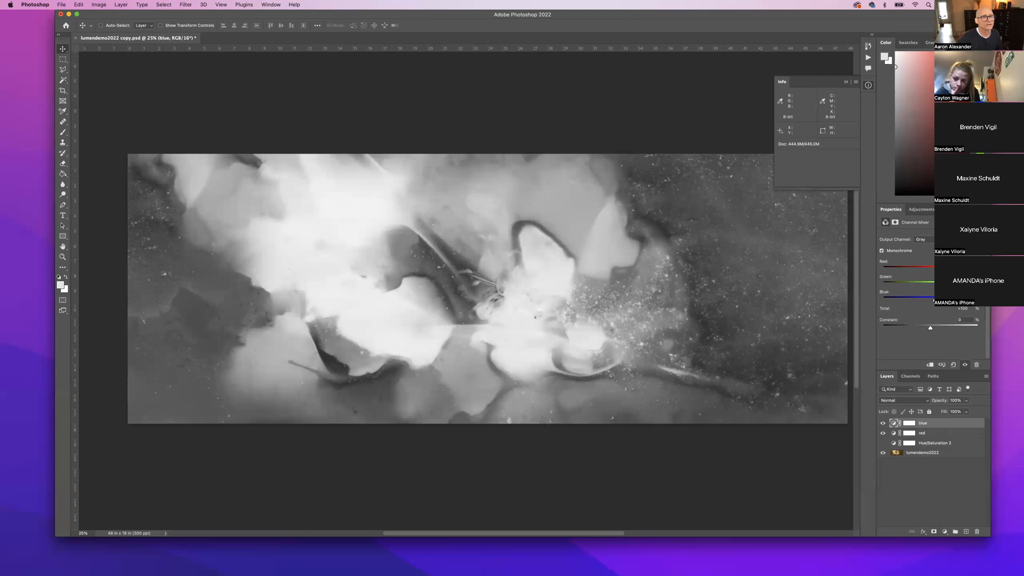
{"action": "left_click_drag", "start_coordinate": [950, 269], "coordinate": [931, 270]}
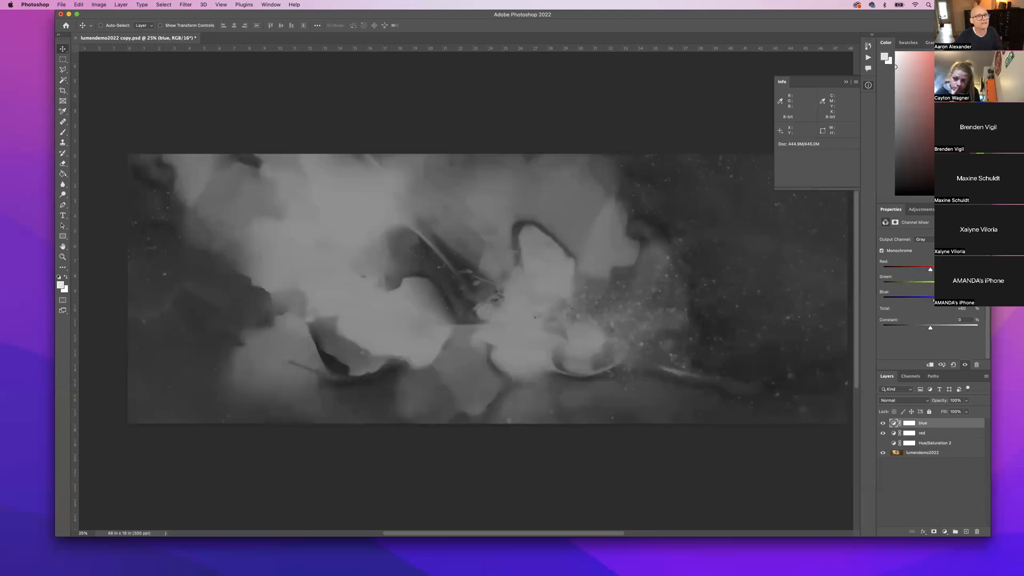
{"action": "mouse_move", "coordinate": [940, 285]}
{"action": "left_mouse_down"}
{"action": "mouse_move", "coordinate": [931, 300]}
{"action": "mouse_move", "coordinate": [954, 298]}
{"action": "mouse_move", "coordinate": [931, 298]}
{"action": "left_mouse_up"}
{"action": "type", "text": "00"}
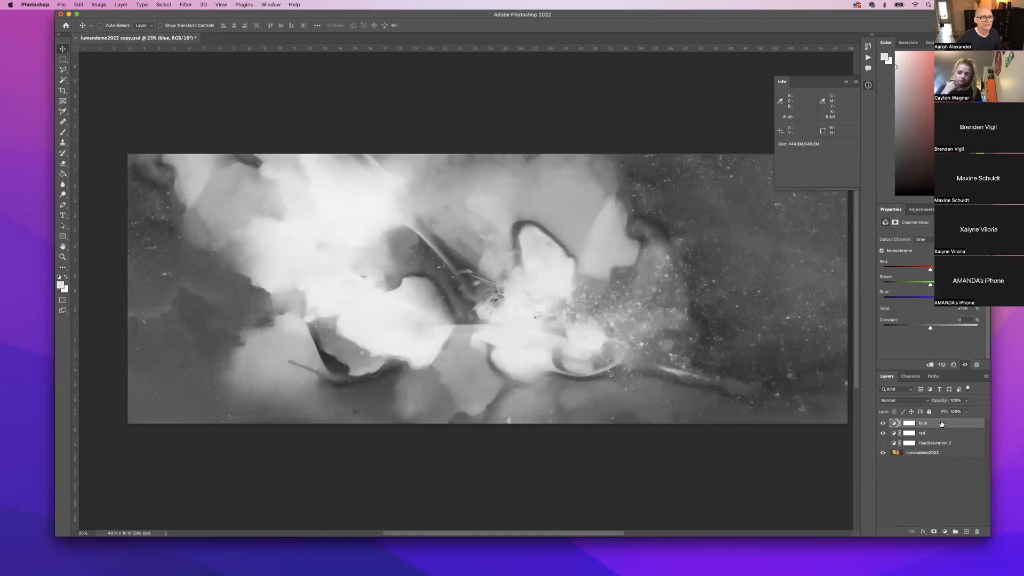
Add another monochrome Channel Mixer with Red 0, Green 100 and Blue 0.
{"action": "left_click", "coordinate": [941, 532]}
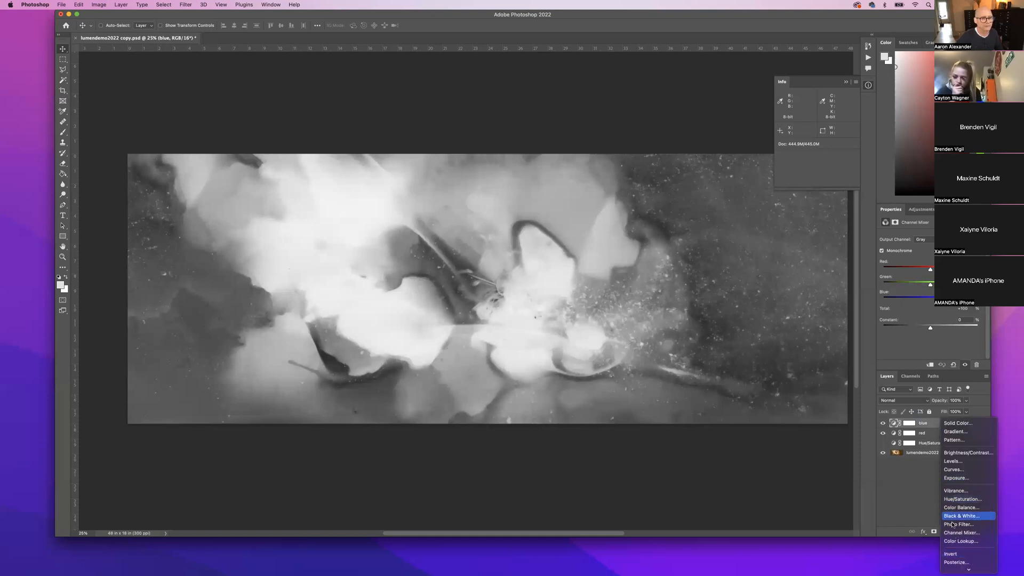
{"action": "left_click", "coordinate": [955, 533]}
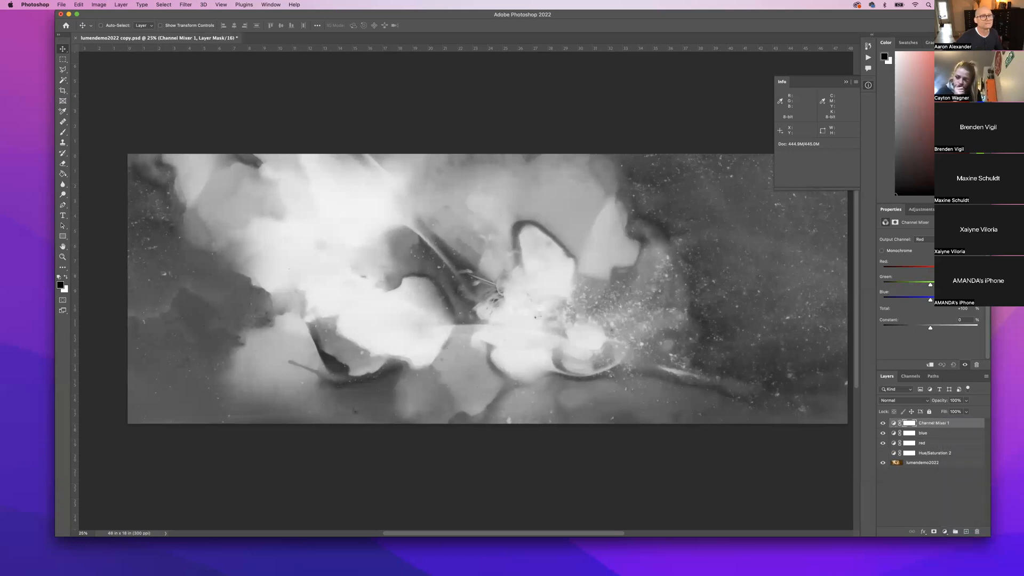
{"action": "left_click", "coordinate": [882, 251]}
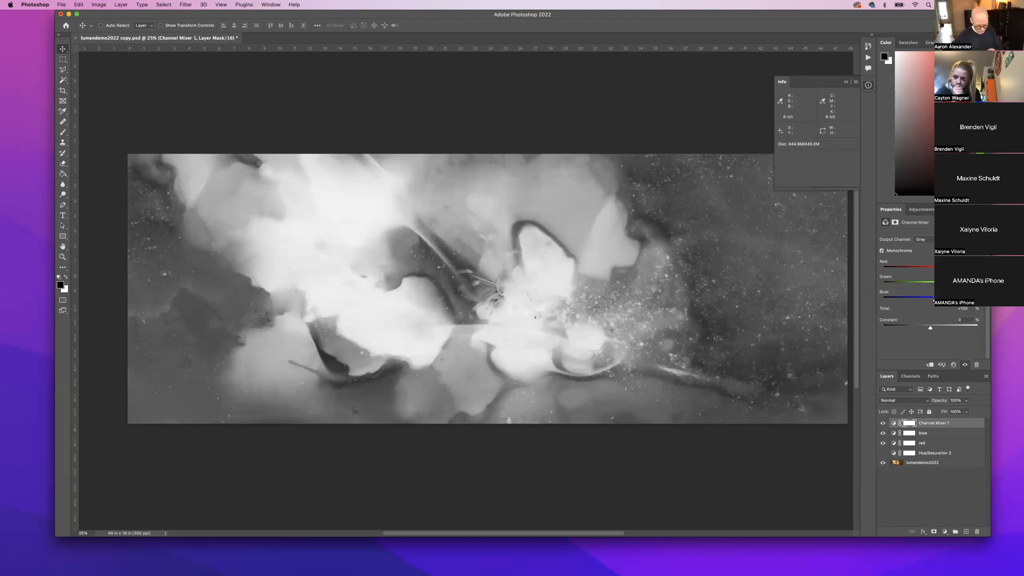
{"action": "left_click_drag", "start_coordinate": [940, 268], "coordinate": [931, 269]}
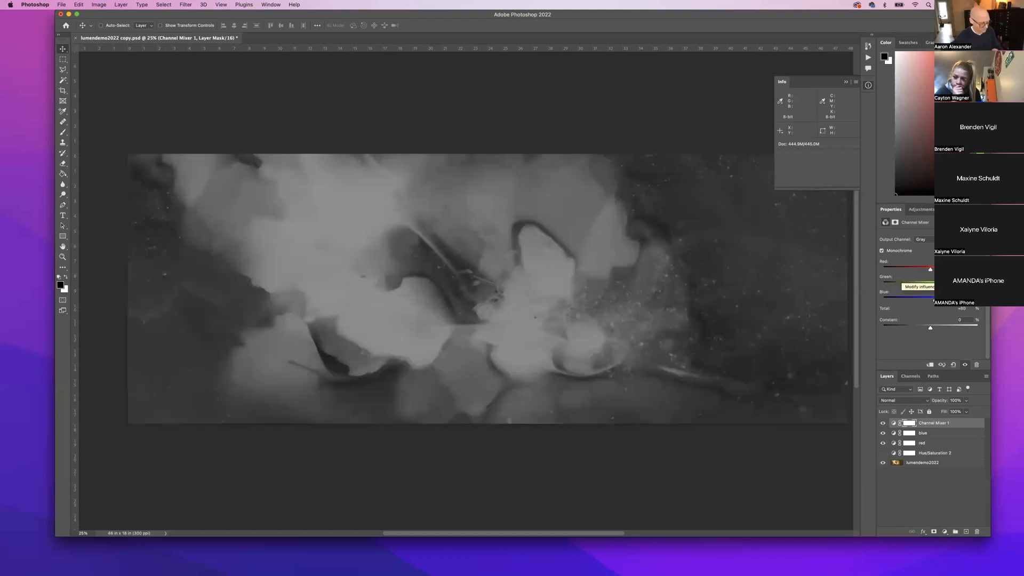
{"action": "type", "text": "100"}
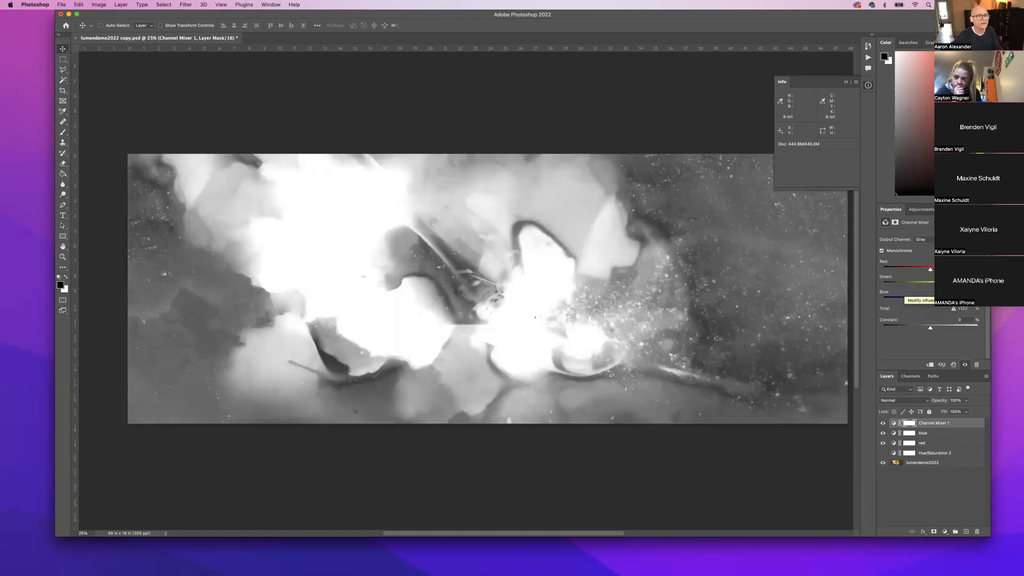
{"action": "double_click", "coordinate": [962, 292]}
{"action": "type", "text": "0"}
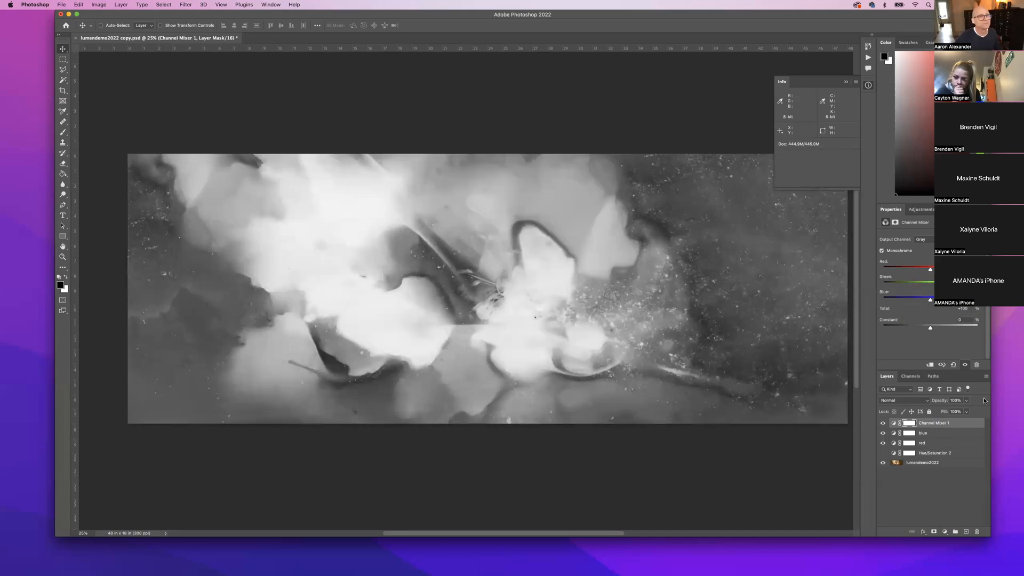
Rename the new mixer layer to 'green'.
{"action": "left_click", "coordinate": [939, 426]}
{"action": "double_click", "coordinate": [935, 423]}
{"action": "type", "text": "green"}
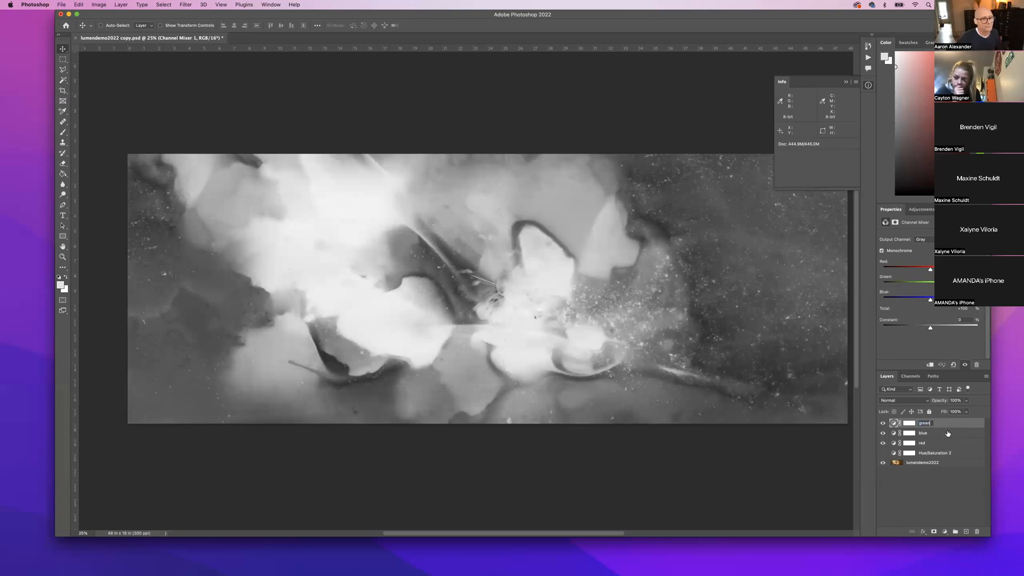
{"action": "key", "text": "Return"}
Order the mixer layers red, green, blue from the top and hide all three.
{"action": "mouse_move", "coordinate": [888, 424]}
{"action": "left_mouse_down"}
{"action": "mouse_move", "coordinate": [884, 443]}
{"action": "mouse_move", "coordinate": [882, 425]}
{"action": "left_mouse_up"}
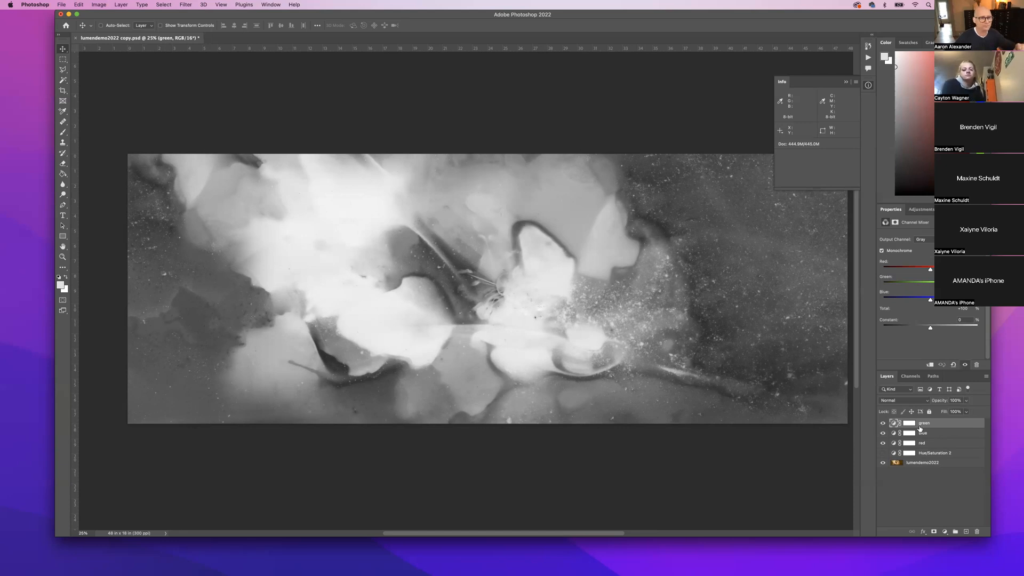
{"action": "left_click_drag", "start_coordinate": [927, 425], "coordinate": [925, 424]}
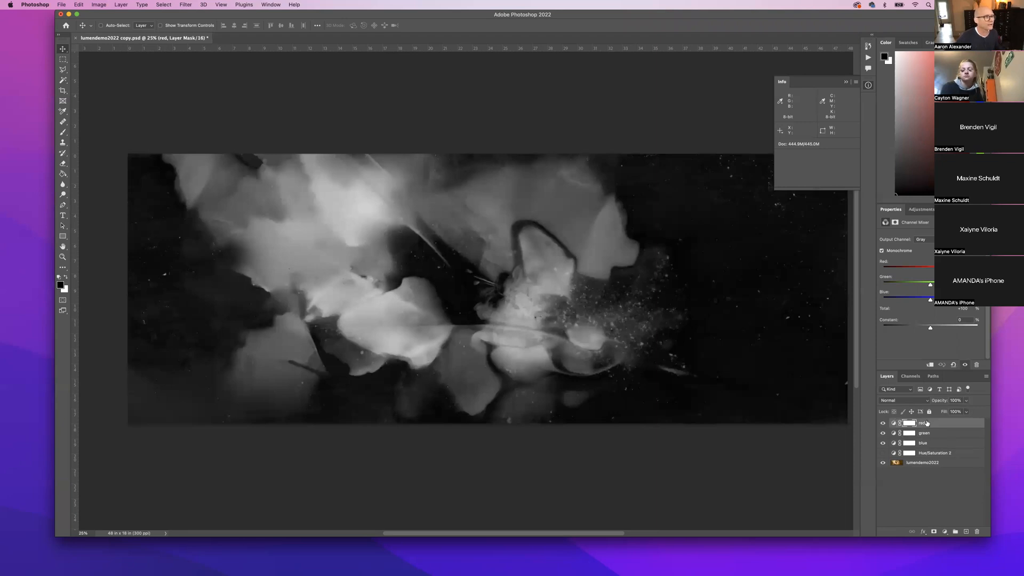
{"action": "left_click_drag", "start_coordinate": [883, 427], "coordinate": [884, 447]}
Preview the red, green and blue mixes in turn, then show all three and select red.
{"action": "left_click", "coordinate": [894, 423]}
{"action": "left_click", "coordinate": [883, 423]}
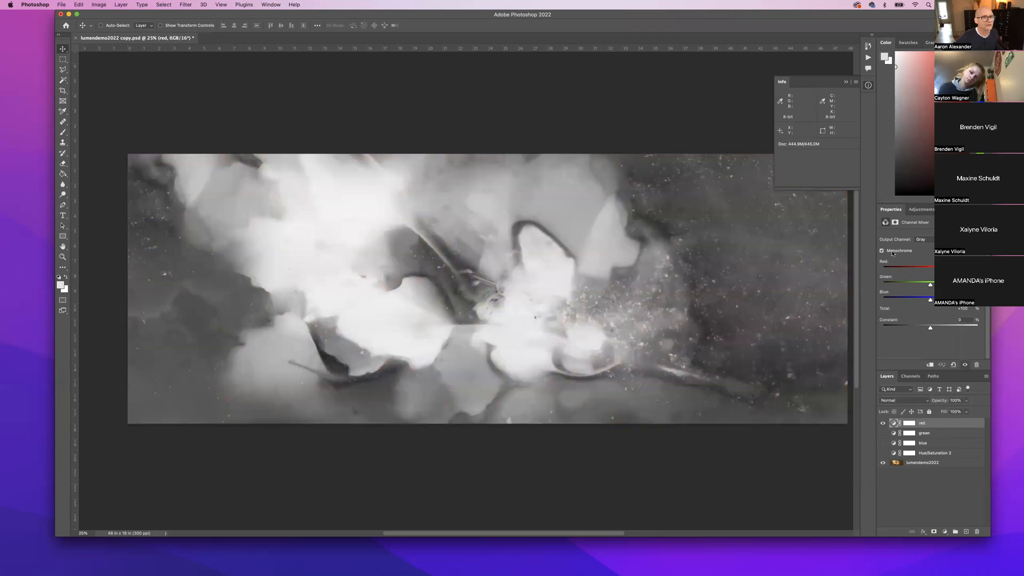
{"action": "left_click", "coordinate": [883, 423]}
{"action": "left_click", "coordinate": [883, 434]}
{"action": "left_click", "coordinate": [937, 433]}
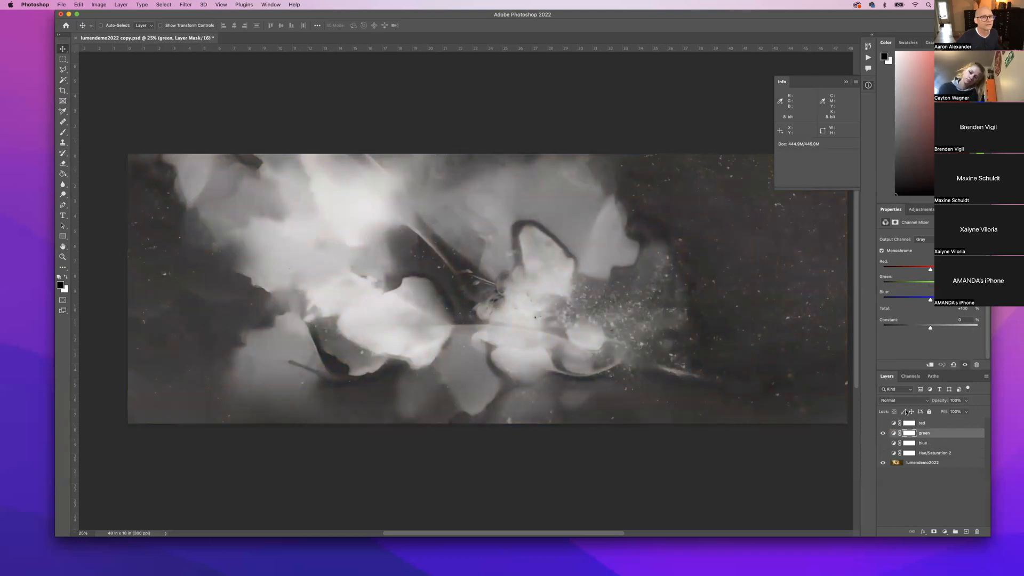
{"action": "left_click", "coordinate": [883, 434]}
{"action": "left_click", "coordinate": [883, 443]}
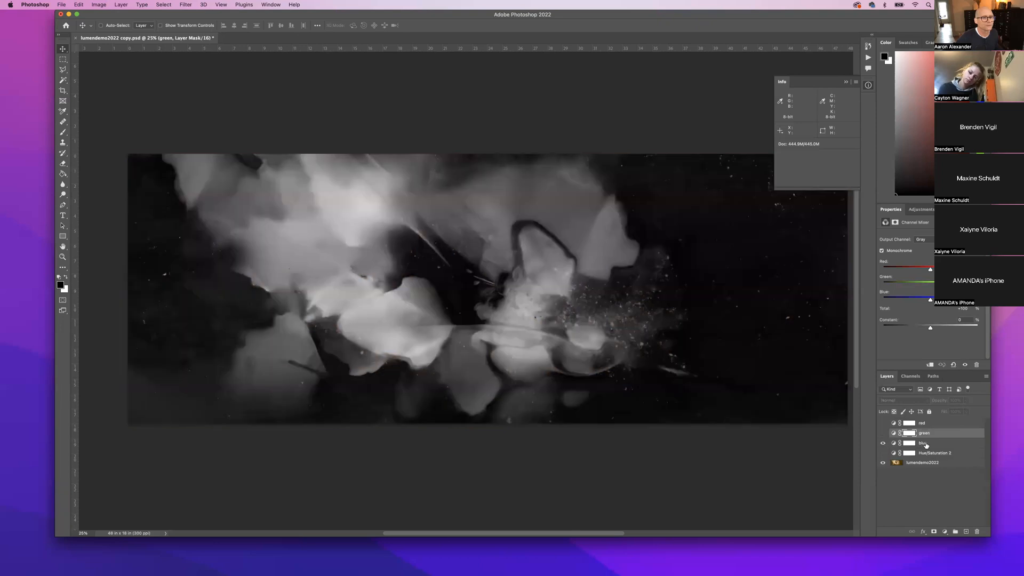
{"action": "left_click", "coordinate": [926, 443]}
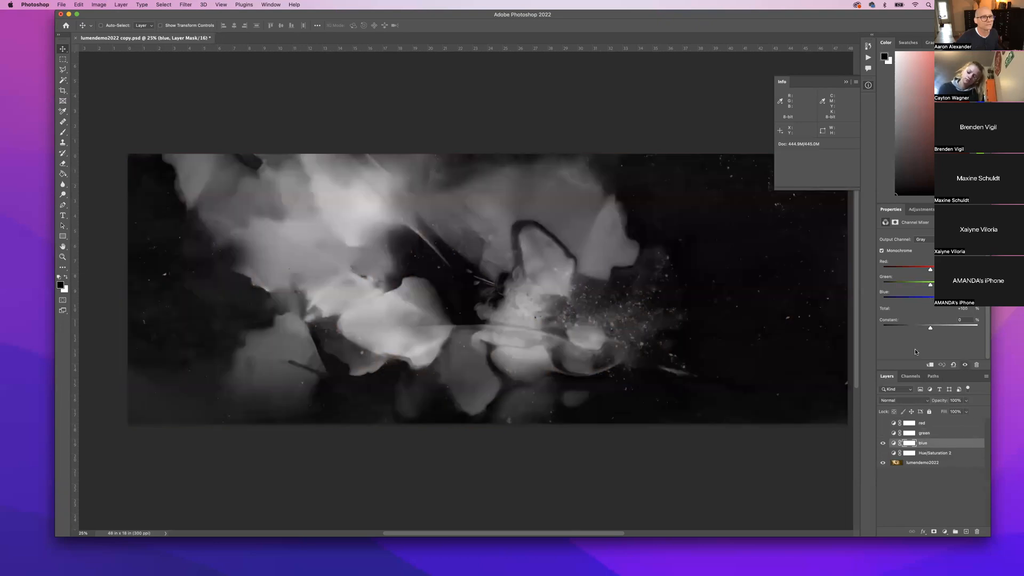
{"action": "left_click_drag", "start_coordinate": [882, 433], "coordinate": [883, 423]}
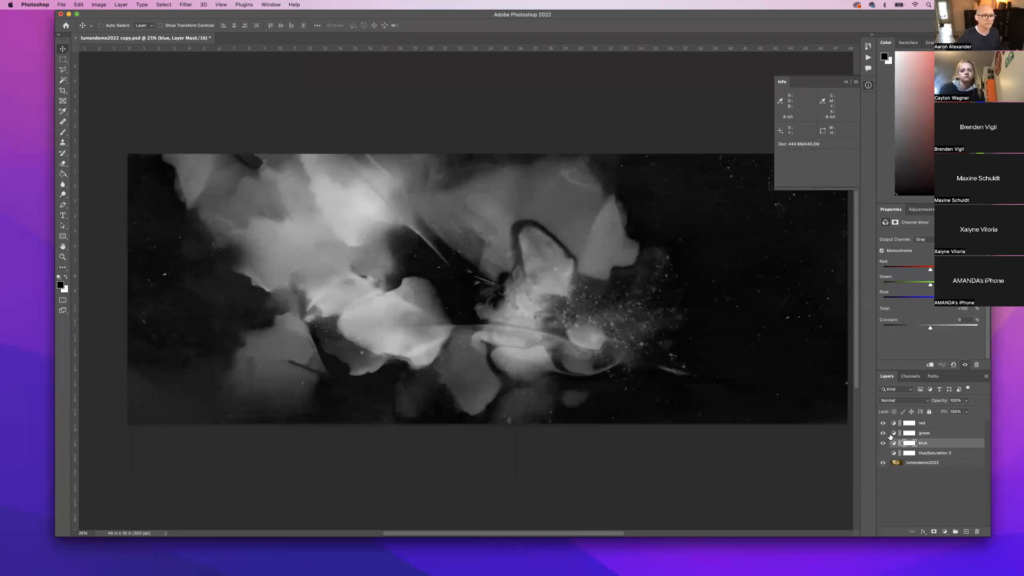
{"action": "left_click", "coordinate": [928, 424]}
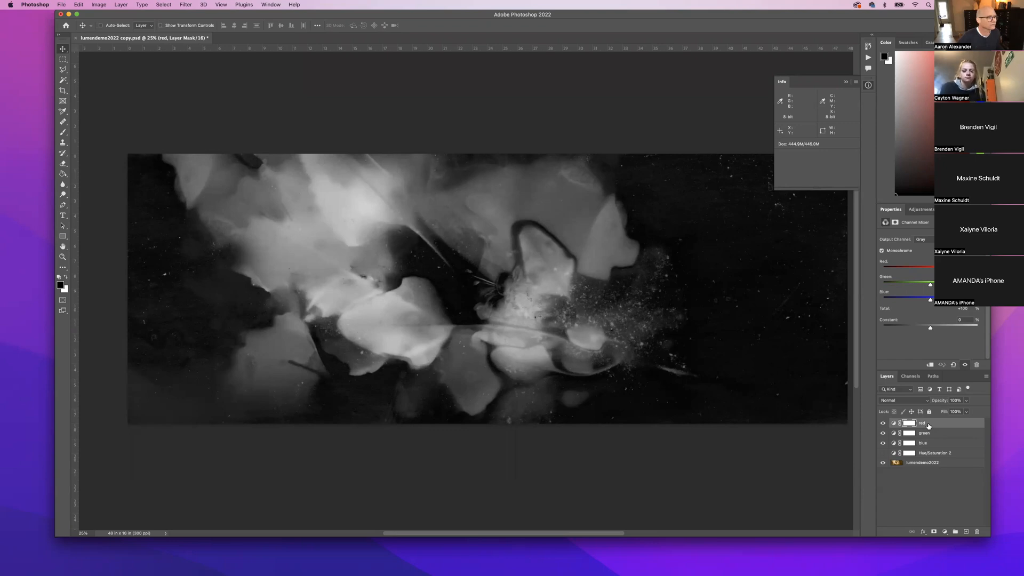
Hide the red mixer, target the green layer's mask, and toggle the blue mixer to compare.
{"action": "left_click", "coordinate": [883, 423]}
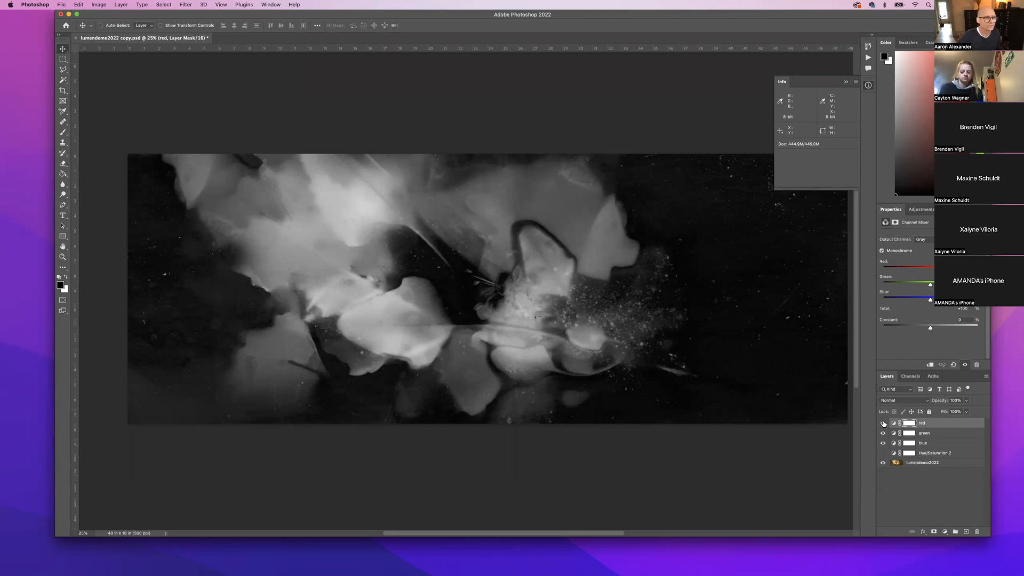
{"action": "left_click", "coordinate": [907, 434]}
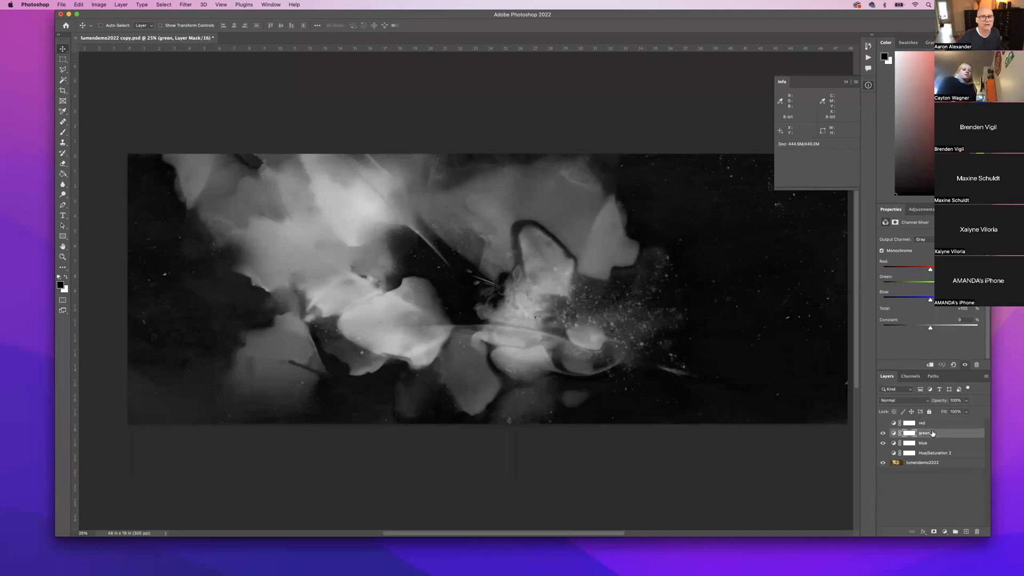
{"action": "left_click", "coordinate": [883, 434]}
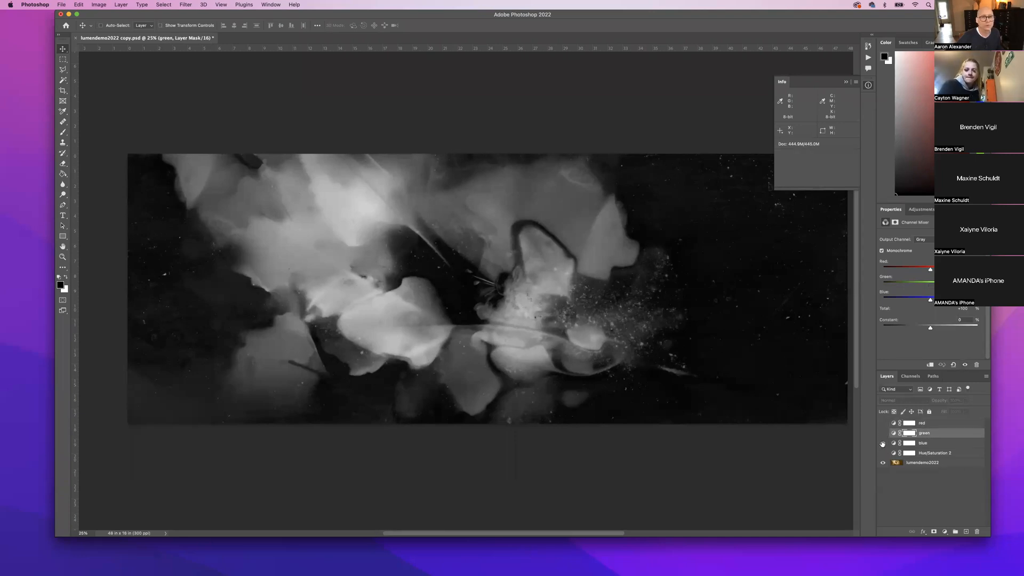
{"action": "left_click", "coordinate": [883, 443]}
{"action": "left_click", "coordinate": [883, 433]}
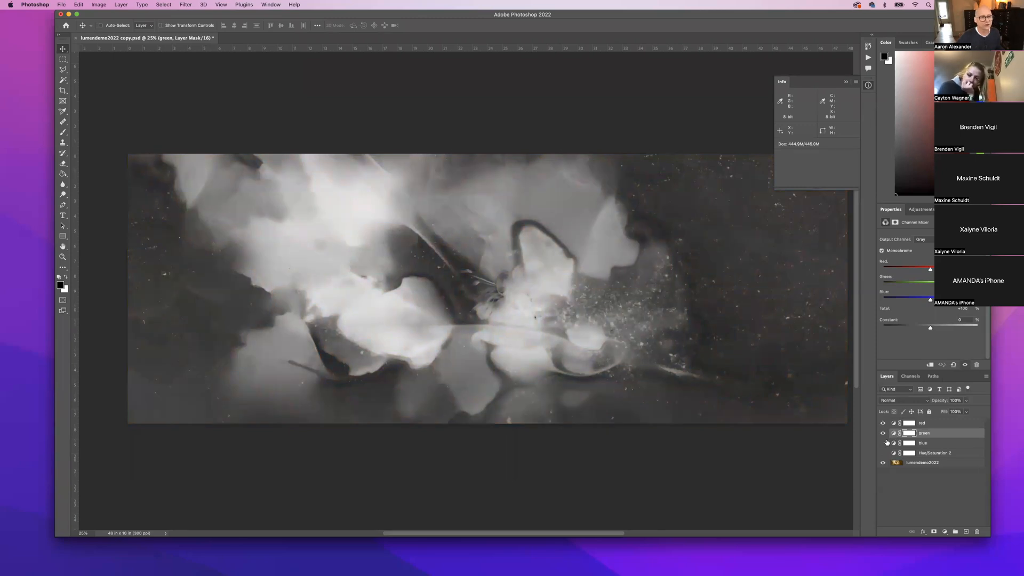
{"action": "left_click", "coordinate": [882, 443]}
{"action": "left_click", "coordinate": [883, 443]}
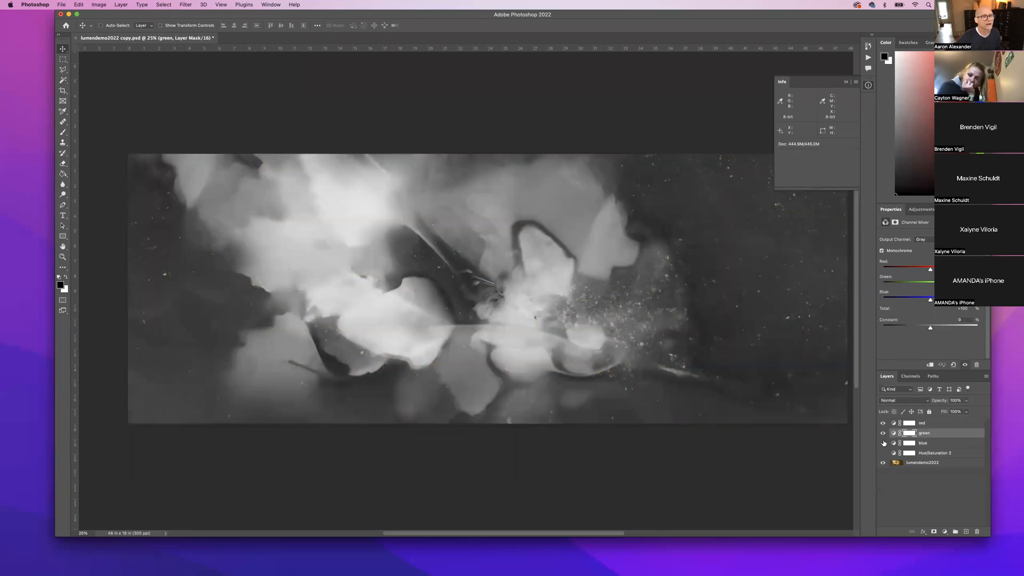
{"action": "left_click", "coordinate": [883, 443]}
{"action": "left_click", "coordinate": [883, 444]}
{"action": "left_click", "coordinate": [883, 443]}
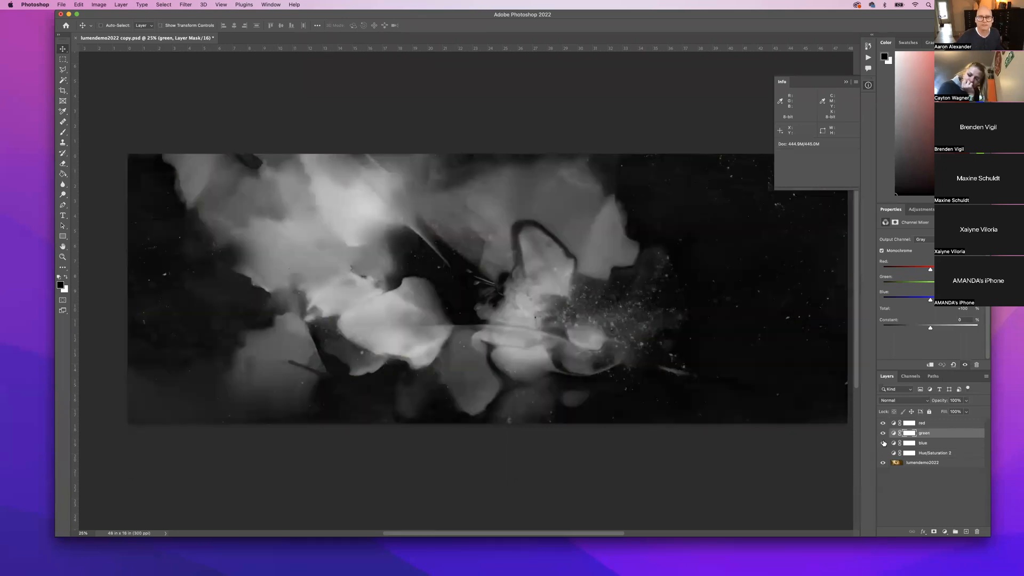
{"action": "left_click", "coordinate": [882, 444]}
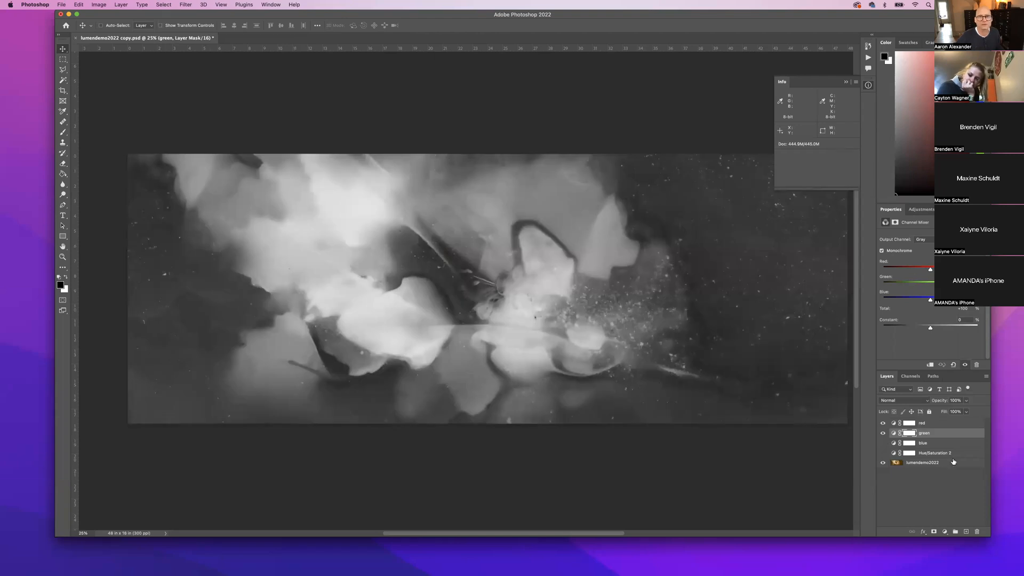
{"action": "left_click", "coordinate": [883, 443]}
Hide blue and flick the green mixer on and off, ending with green visible.
{"action": "left_click", "coordinate": [883, 433]}
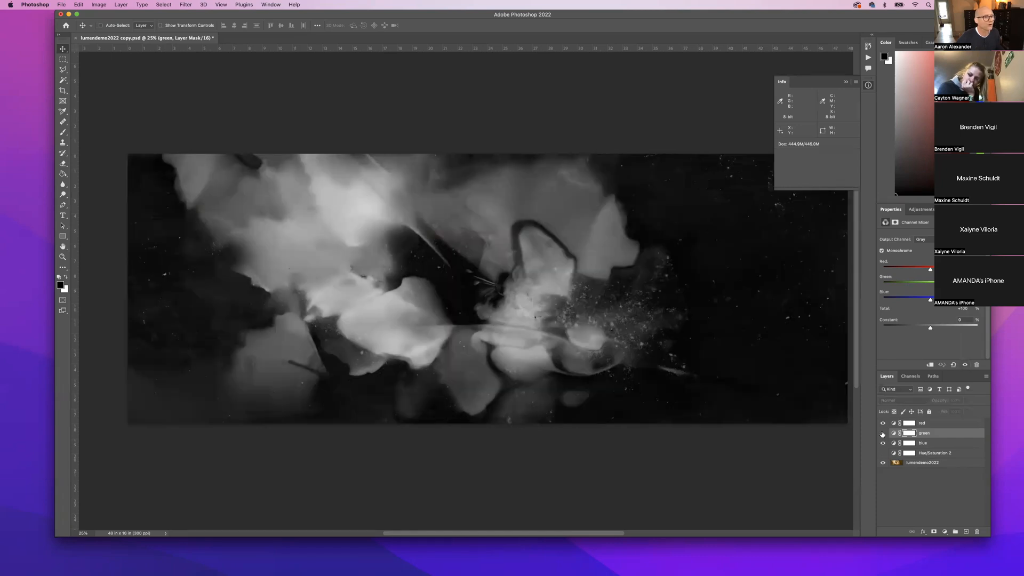
{"action": "left_click", "coordinate": [884, 443]}
{"action": "left_click", "coordinate": [883, 433]}
{"action": "left_click", "coordinate": [883, 433]}
{"action": "left_click", "coordinate": [883, 433]}
{"action": "left_click", "coordinate": [883, 433]}
{"action": "left_click", "coordinate": [883, 434]}
{"action": "left_click", "coordinate": [883, 433]}
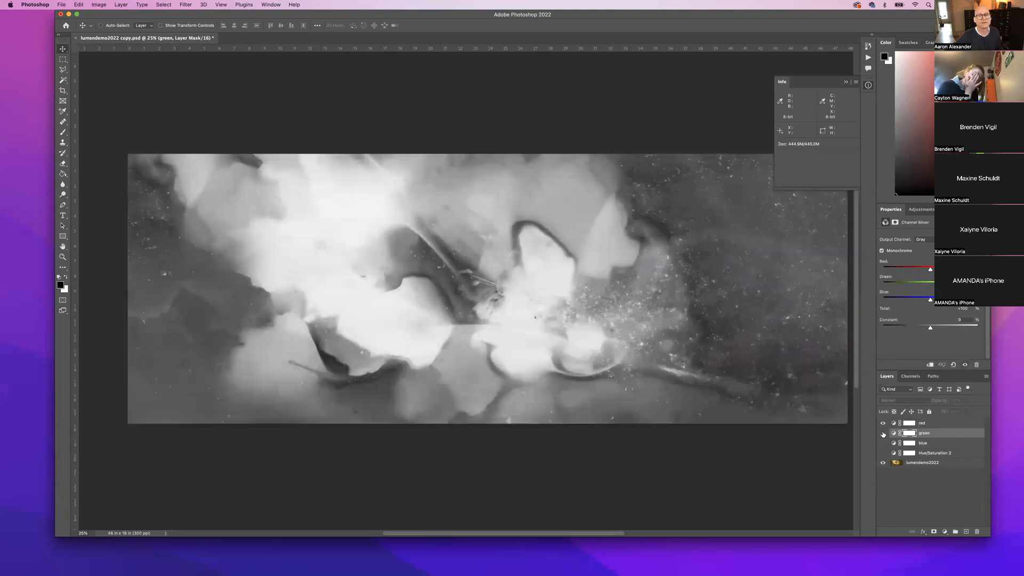
{"action": "left_click", "coordinate": [883, 433]}
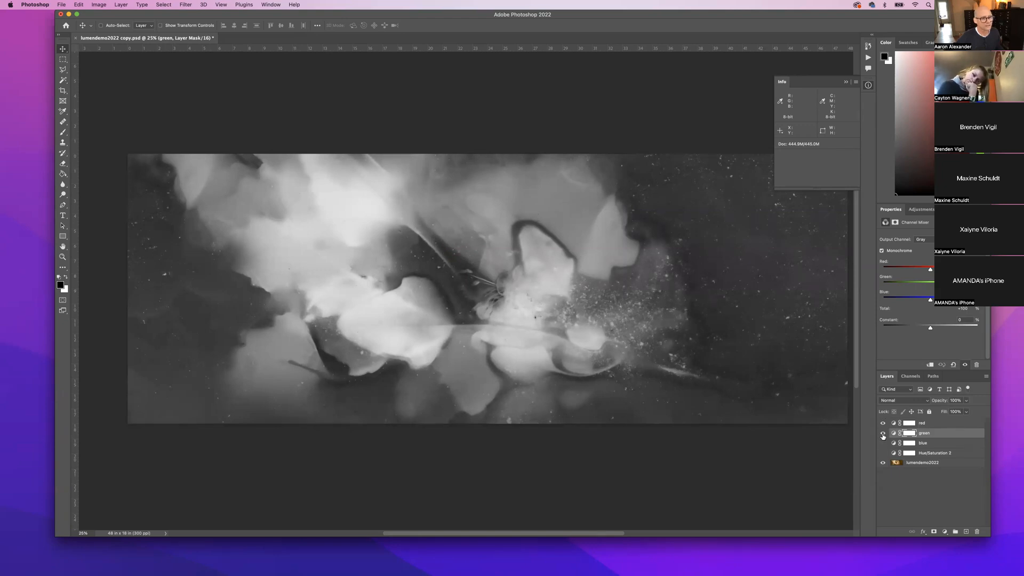
Hide green, toggle the red mixer against the colour original, then show blue.
{"action": "left_click", "coordinate": [883, 433]}
{"action": "left_click", "coordinate": [882, 424]}
{"action": "left_click", "coordinate": [883, 424]}
{"action": "left_click", "coordinate": [882, 424]}
{"action": "left_click", "coordinate": [882, 424]}
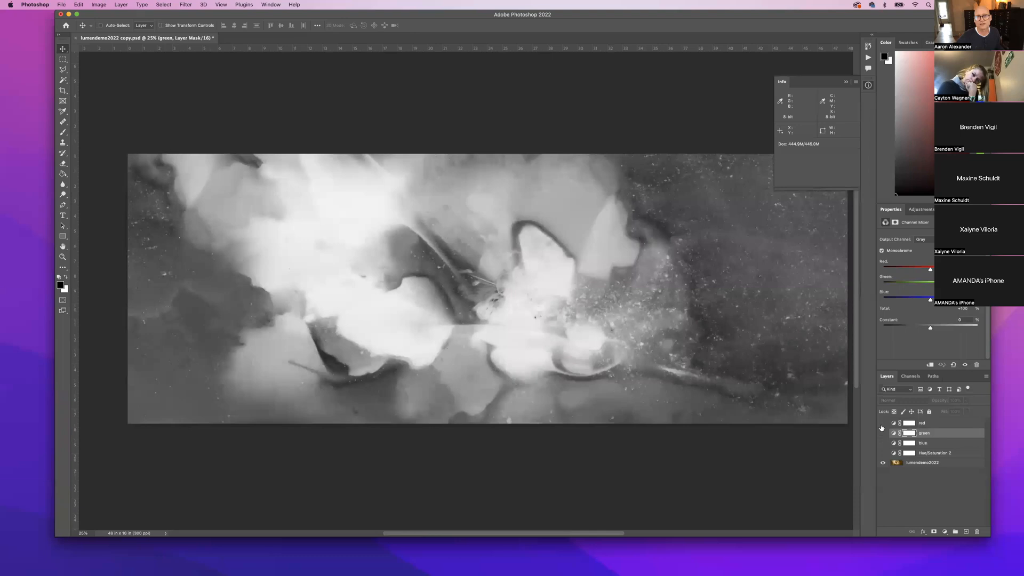
{"action": "left_click", "coordinate": [883, 424]}
{"action": "left_click", "coordinate": [882, 424]}
{"action": "left_click", "coordinate": [882, 425]}
{"action": "left_click", "coordinate": [883, 429]}
{"action": "left_click", "coordinate": [881, 444]}
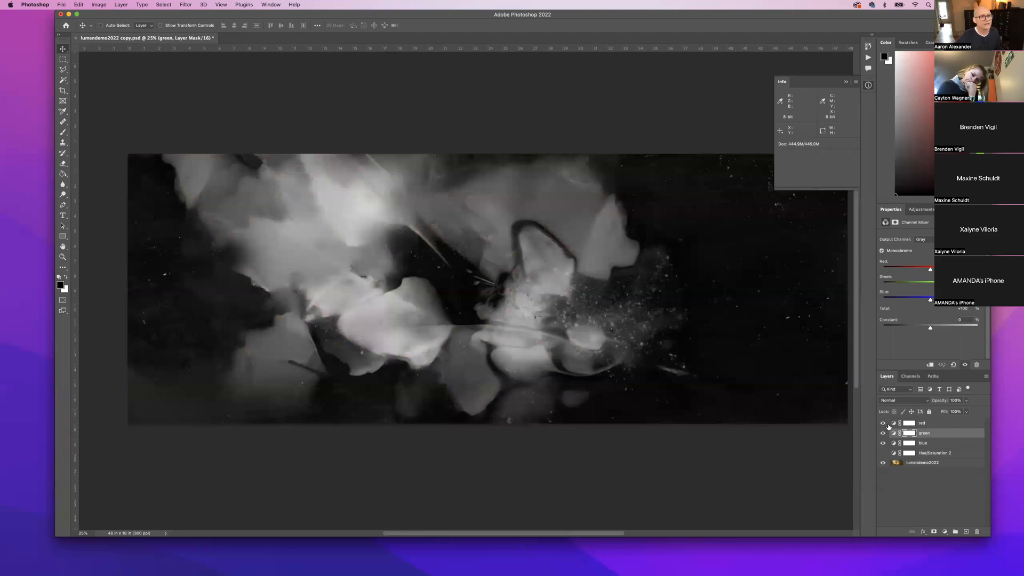
Select the red layer, then the blue layer's mask, and toggle blue on and off to compare.
{"action": "left_click", "coordinate": [895, 424]}
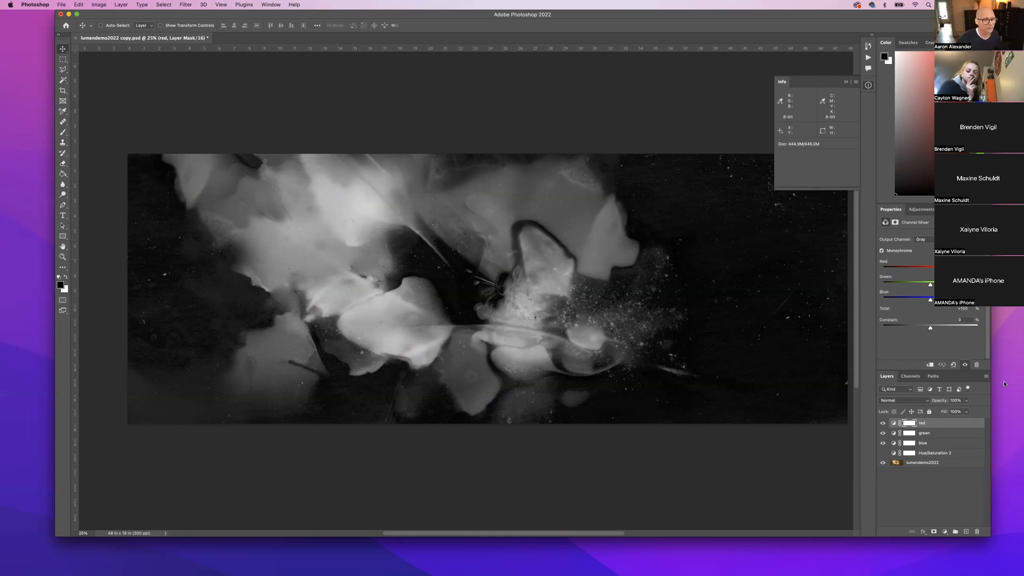
{"action": "left_click", "coordinate": [937, 446]}
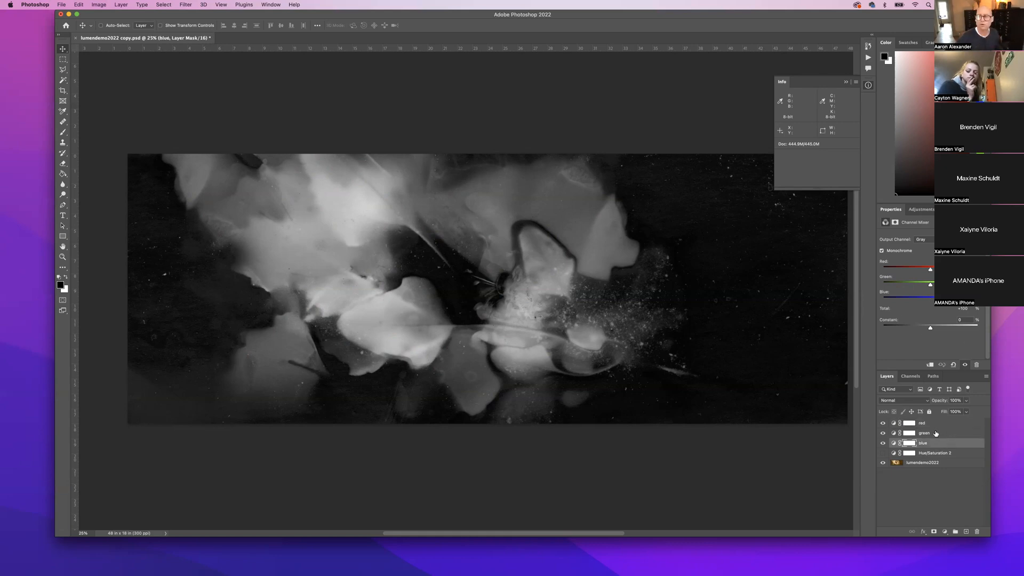
{"action": "left_click", "coordinate": [884, 443]}
{"action": "left_click", "coordinate": [883, 444]}
{"action": "left_click", "coordinate": [883, 445]}
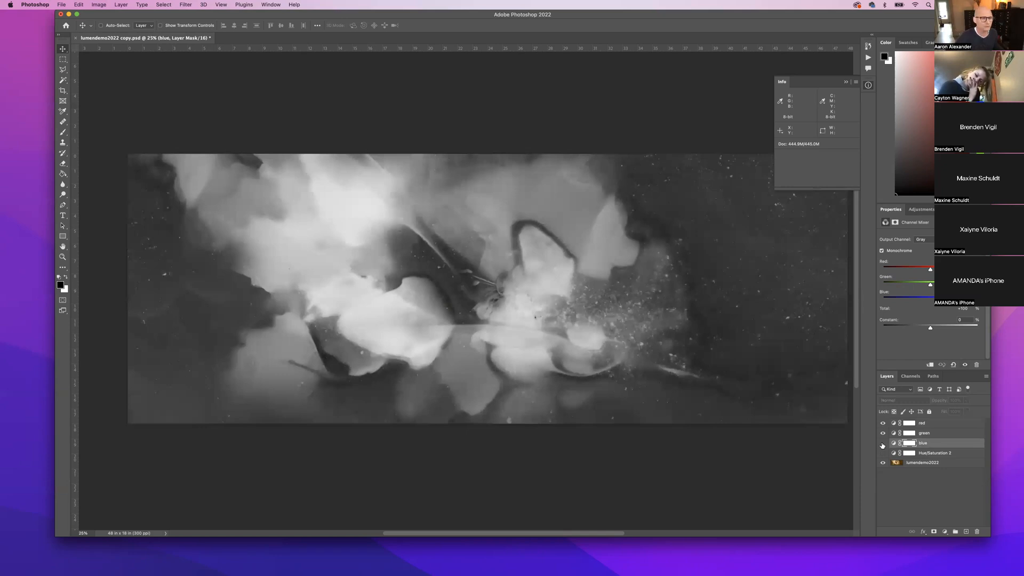
{"action": "left_click", "coordinate": [883, 443]}
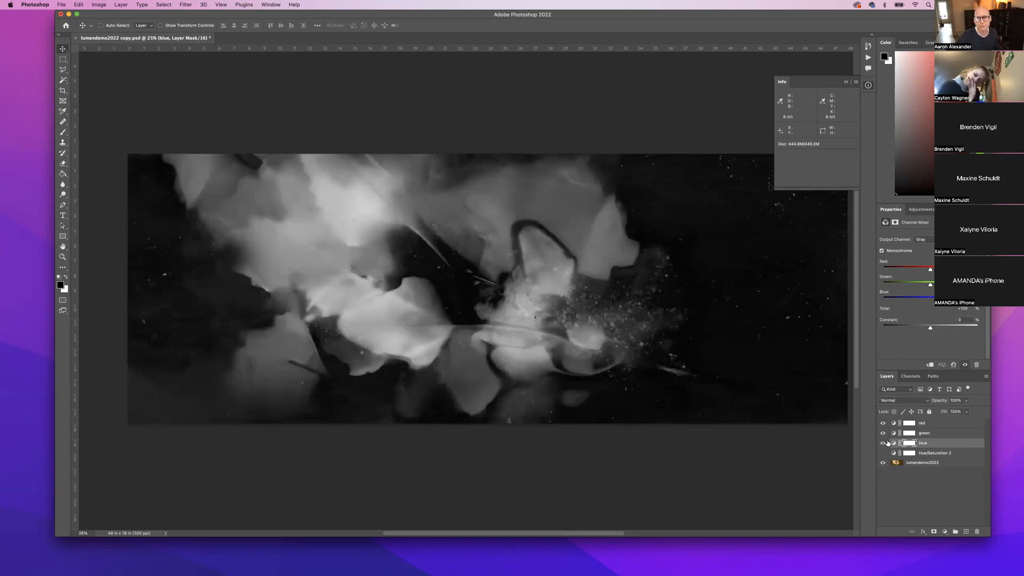
{"action": "left_click", "coordinate": [884, 444]}
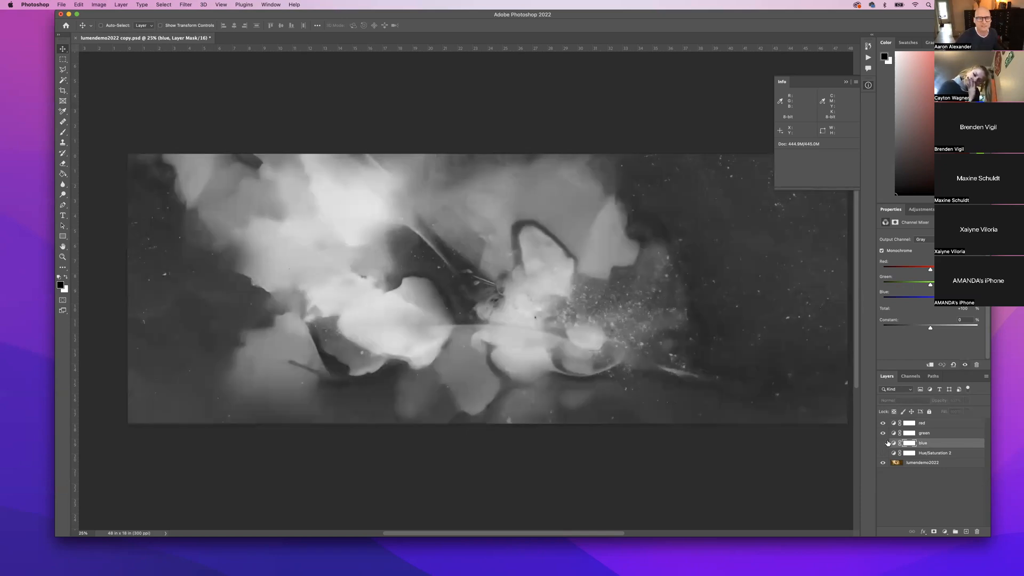
{"action": "left_click", "coordinate": [884, 443]}
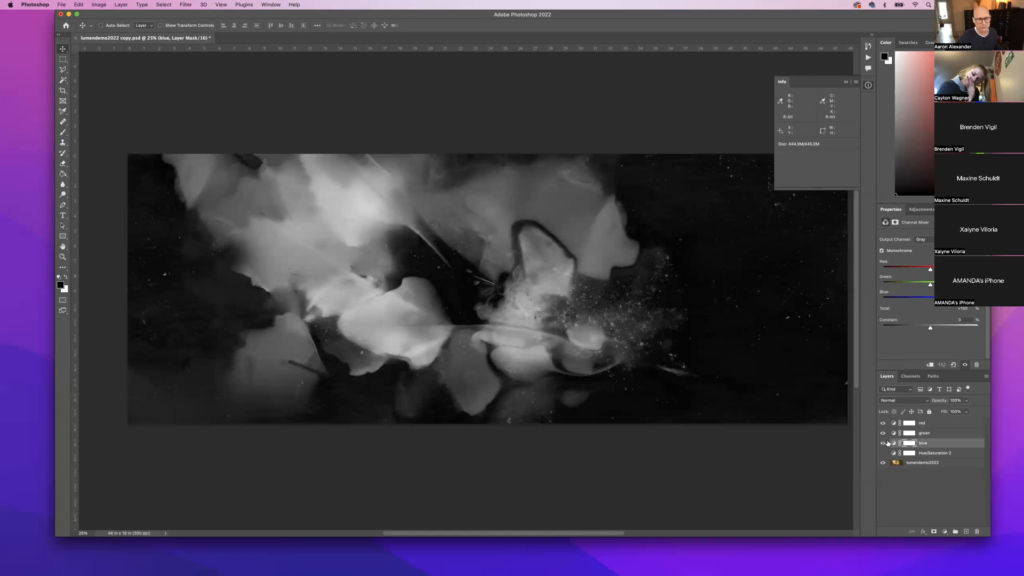
{"action": "left_click", "coordinate": [884, 443]}
{"action": "left_click", "coordinate": [884, 444]}
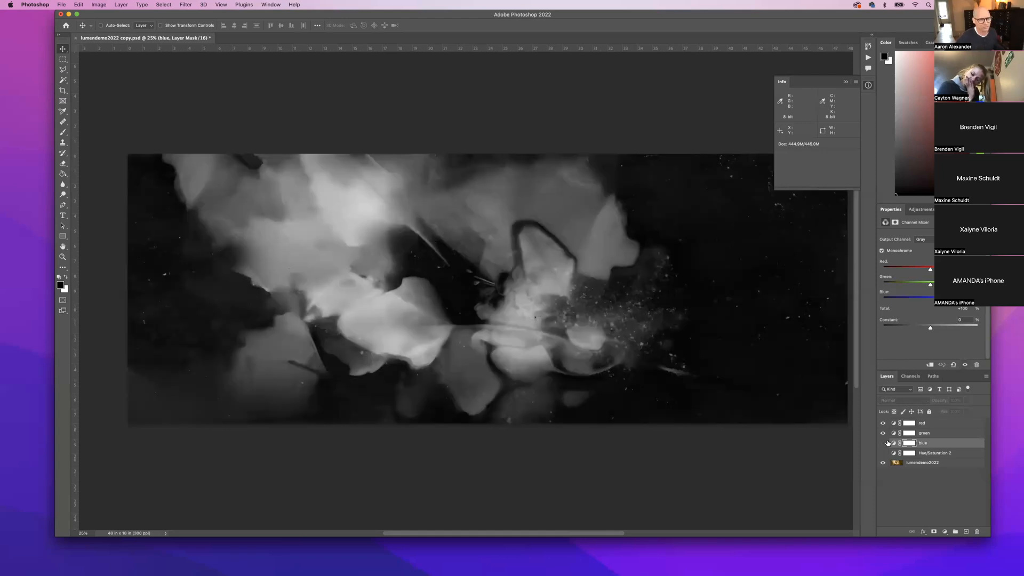
{"action": "left_click", "coordinate": [884, 444]}
{"action": "left_click", "coordinate": [884, 443]}
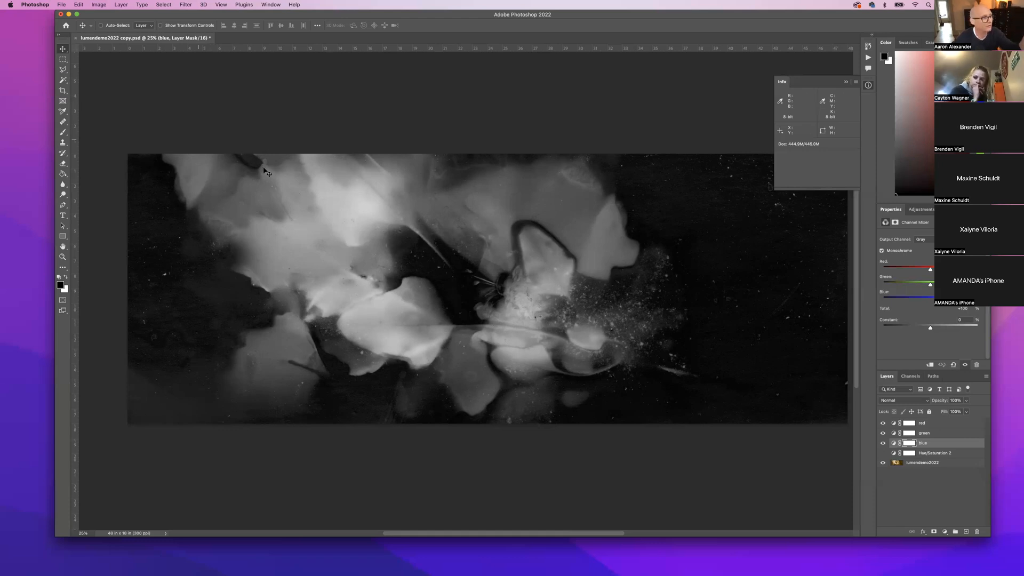
Switch off the blue, green and red mixer layers to reveal the golden colour print.
{"action": "left_click", "coordinate": [883, 443]}
{"action": "left_click", "coordinate": [883, 433]}
{"action": "left_click", "coordinate": [882, 424]}
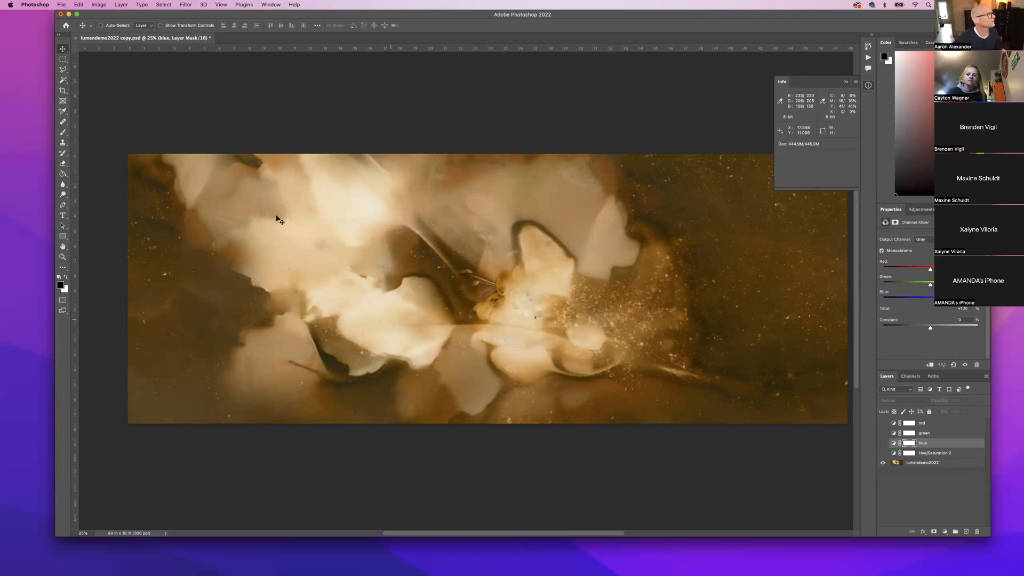
Select the Color Sampler Tool and set its Sample Size to 3 by 3 Average.
{"action": "left_click", "coordinate": [63, 112]}
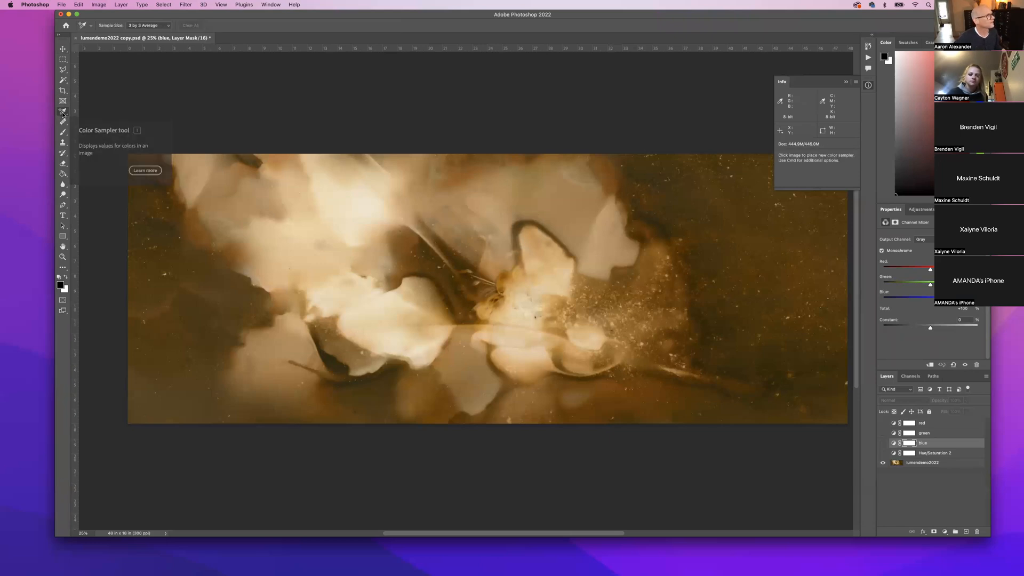
{"action": "left_click", "coordinate": [63, 113]}
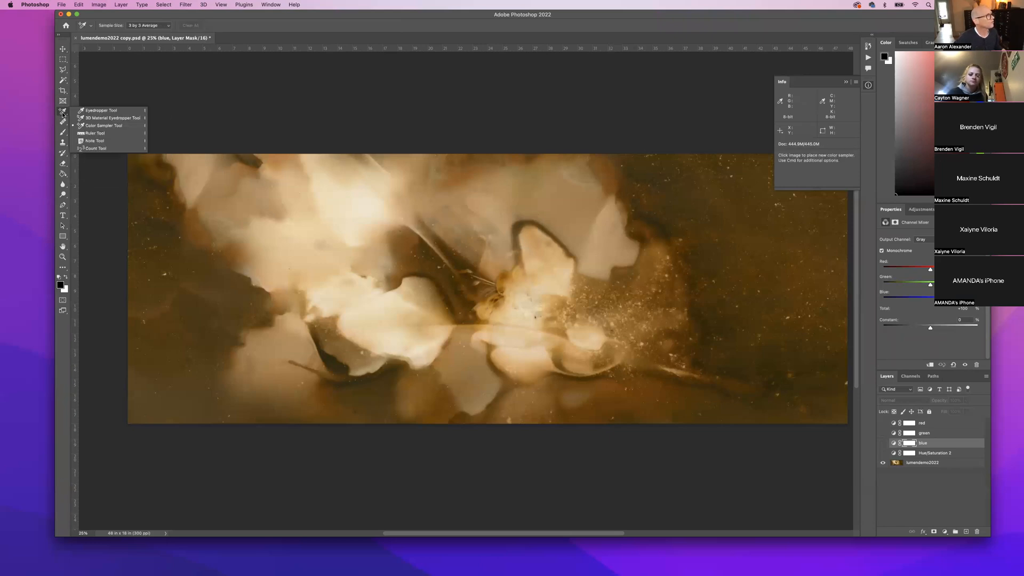
{"action": "left_click", "coordinate": [97, 123]}
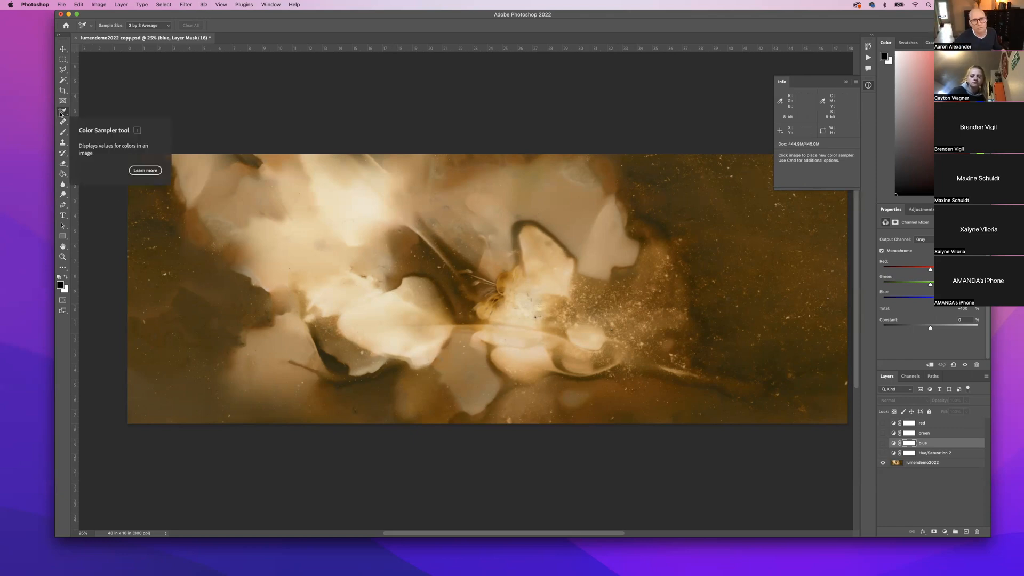
{"action": "left_click", "coordinate": [132, 27]}
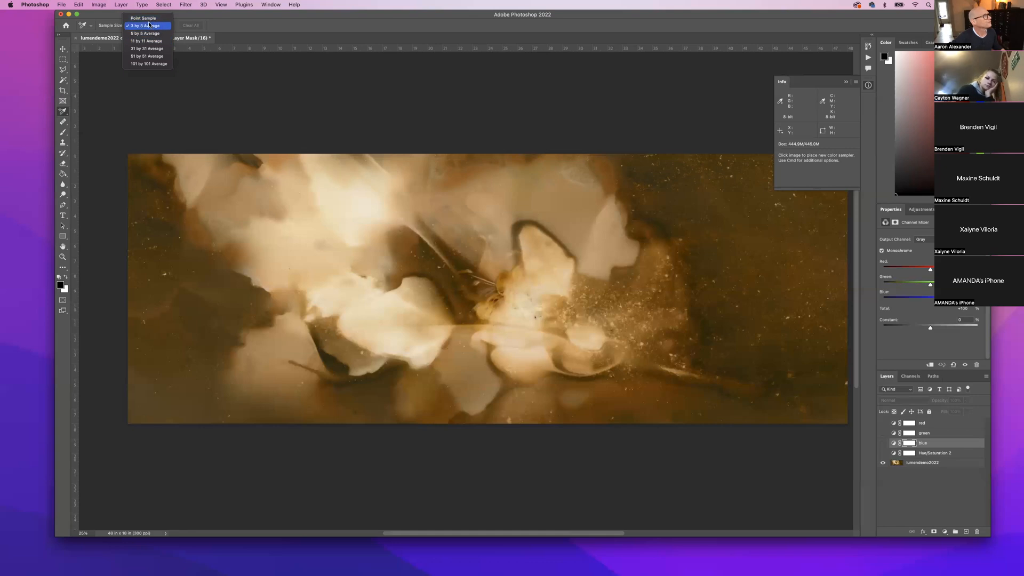
{"action": "left_click", "coordinate": [150, 25]}
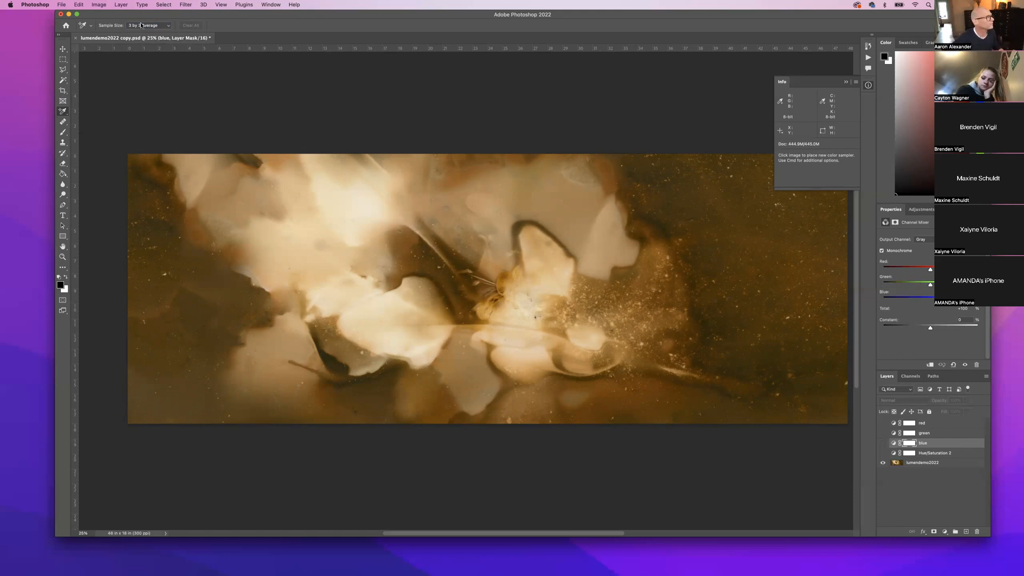
Place sampler #1 on the pale central petal and sampler #2 on the dark curl below it.
{"action": "left_click", "coordinate": [392, 300]}
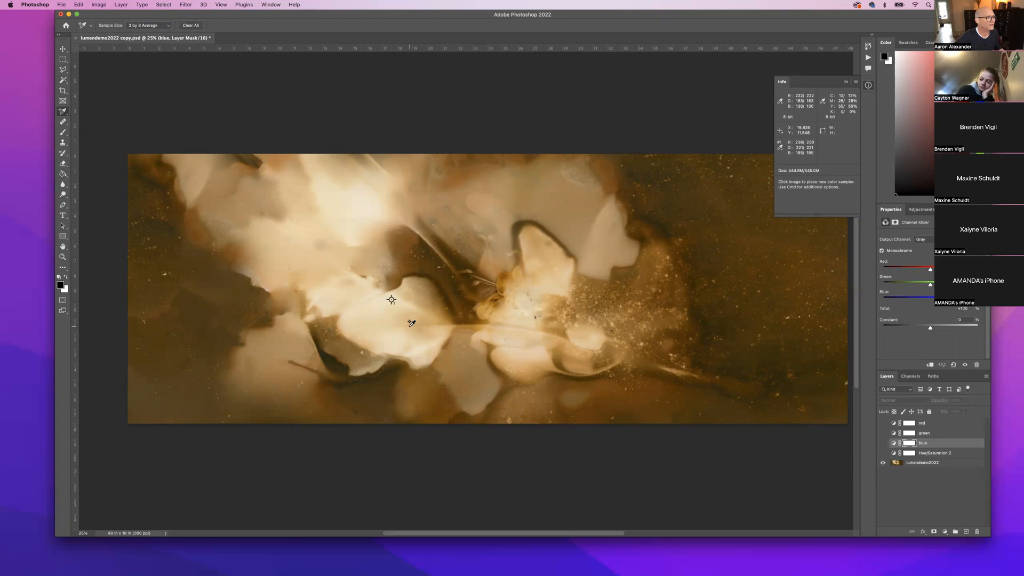
{"action": "left_click", "coordinate": [327, 361]}
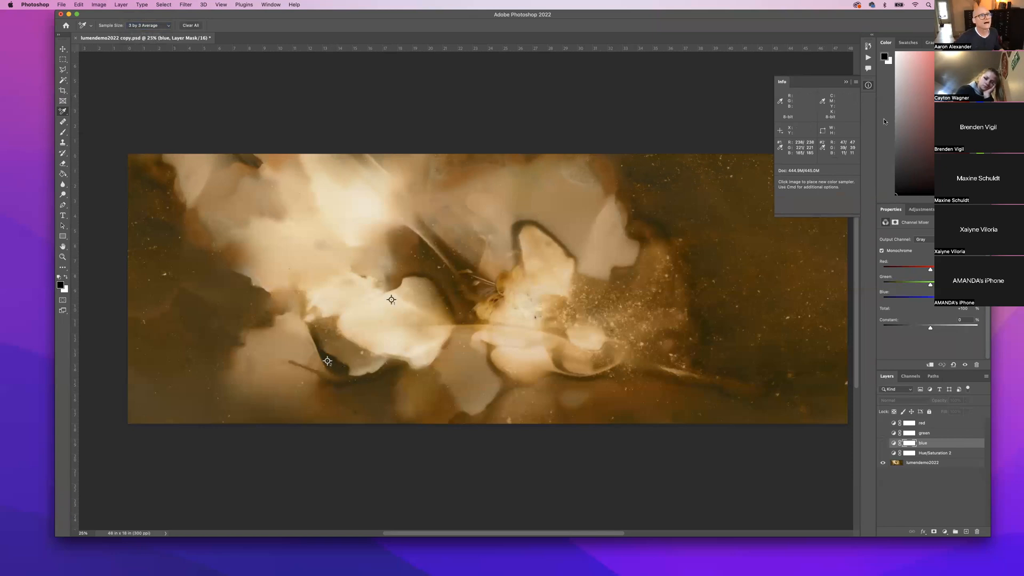
{"action": "scroll", "coordinate": [767, 143], "scroll_direction": "up", "scroll_amount": 5}
{"action": "scroll", "coordinate": [768, 143], "scroll_direction": "left", "scroll_amount": 3}
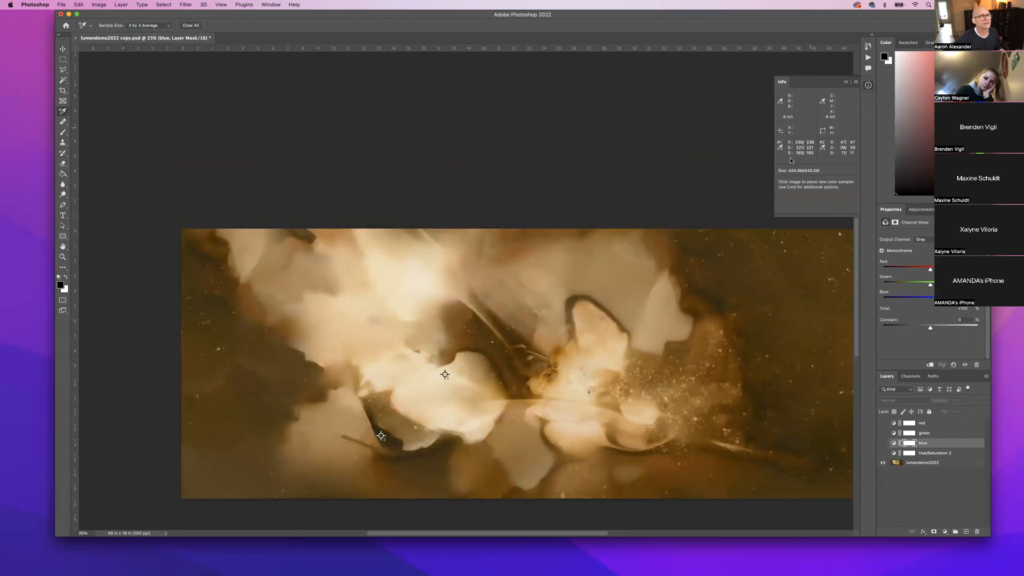
{"action": "left_click", "coordinate": [264, 4]}
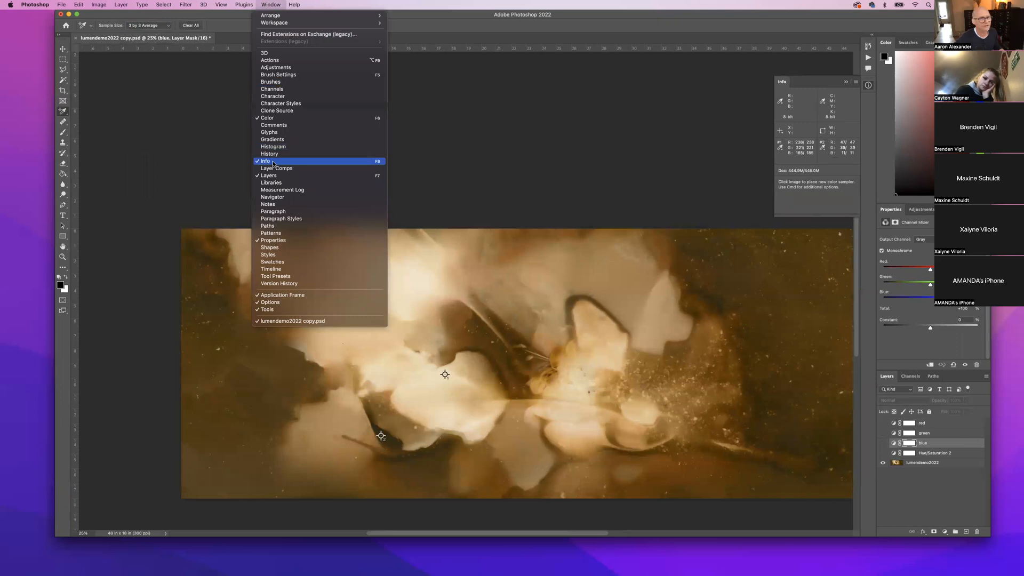
Dismiss the Window menu and scroll around the canvas to review both samplers.
{"action": "left_click", "coordinate": [549, 159]}
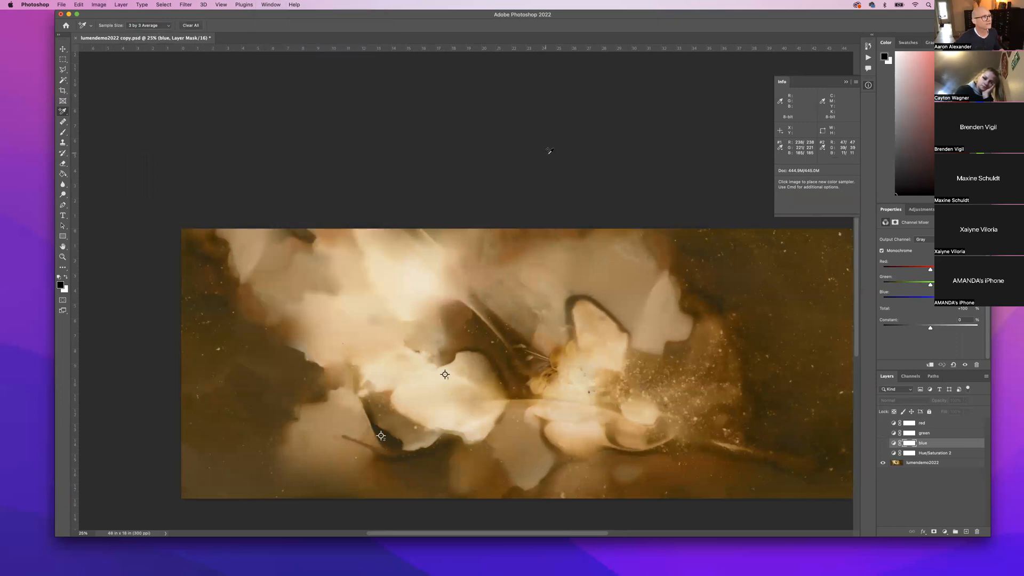
{"action": "scroll", "coordinate": [549, 159], "scroll_direction": "down", "scroll_amount": 5}
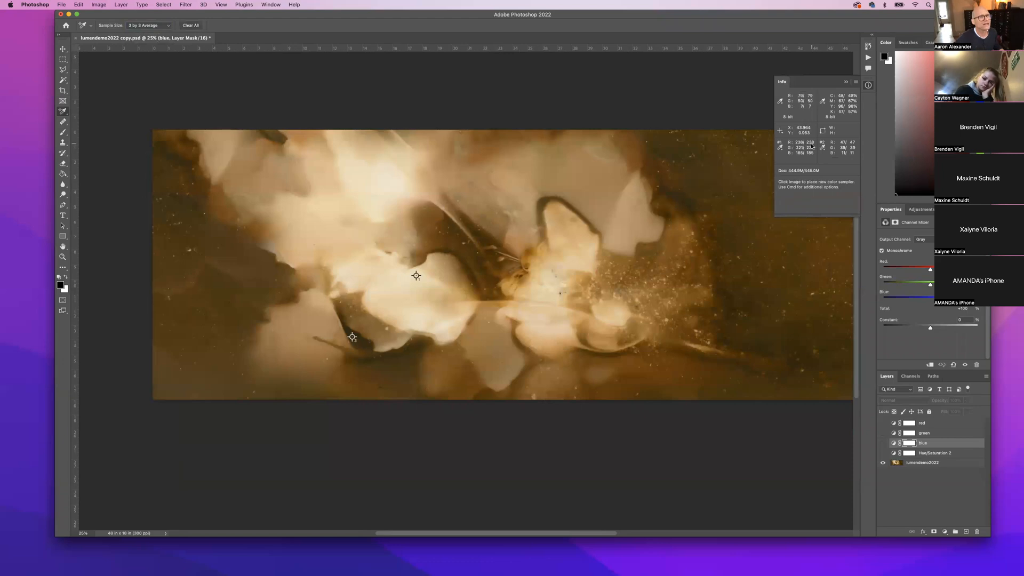
{"action": "scroll", "coordinate": [805, 151], "scroll_direction": "down", "scroll_amount": 1}
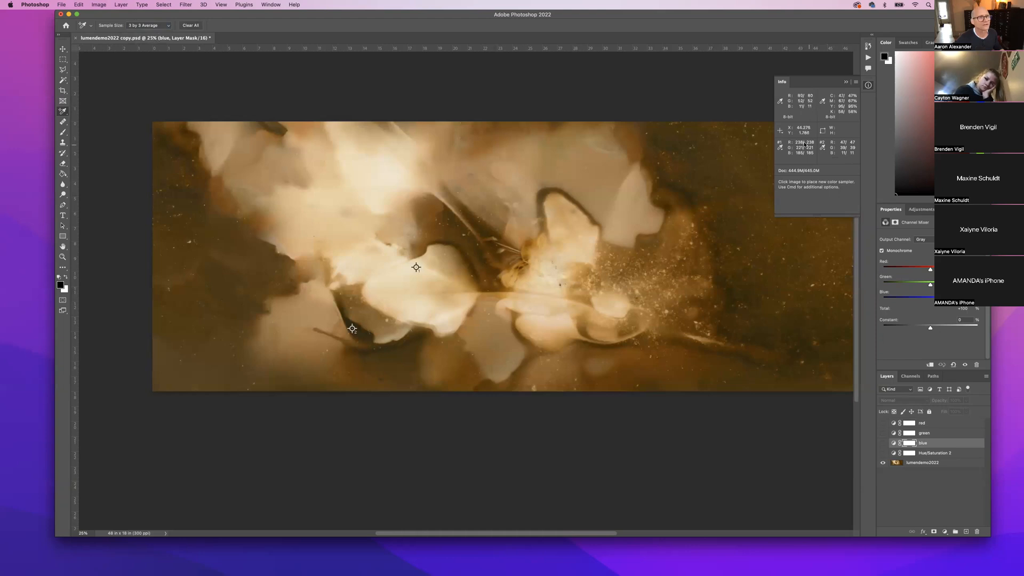
{"action": "scroll", "coordinate": [823, 150], "scroll_direction": "right", "scroll_amount": 1}
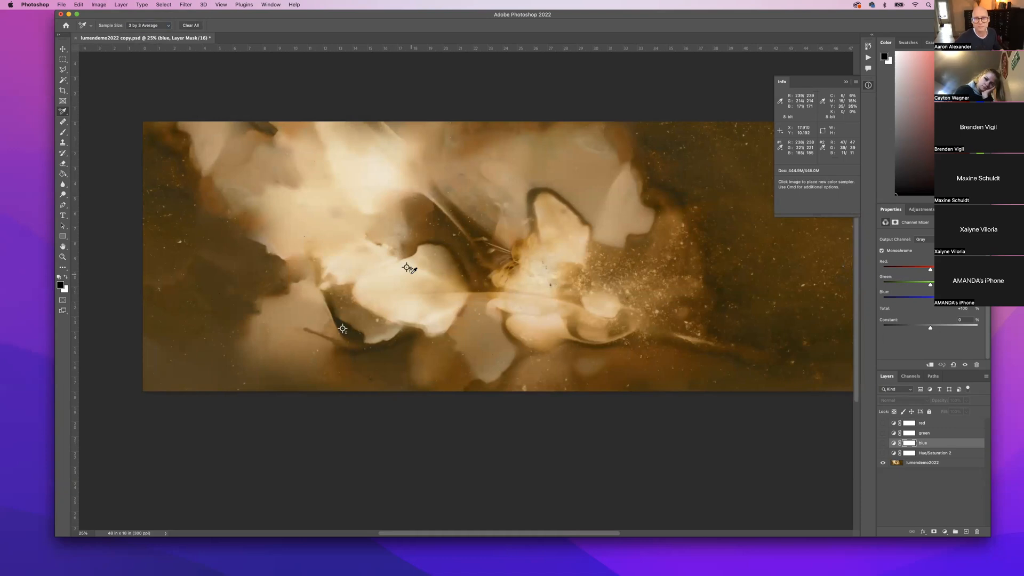
{"action": "scroll", "coordinate": [439, 258], "scroll_direction": "right", "scroll_amount": 5}
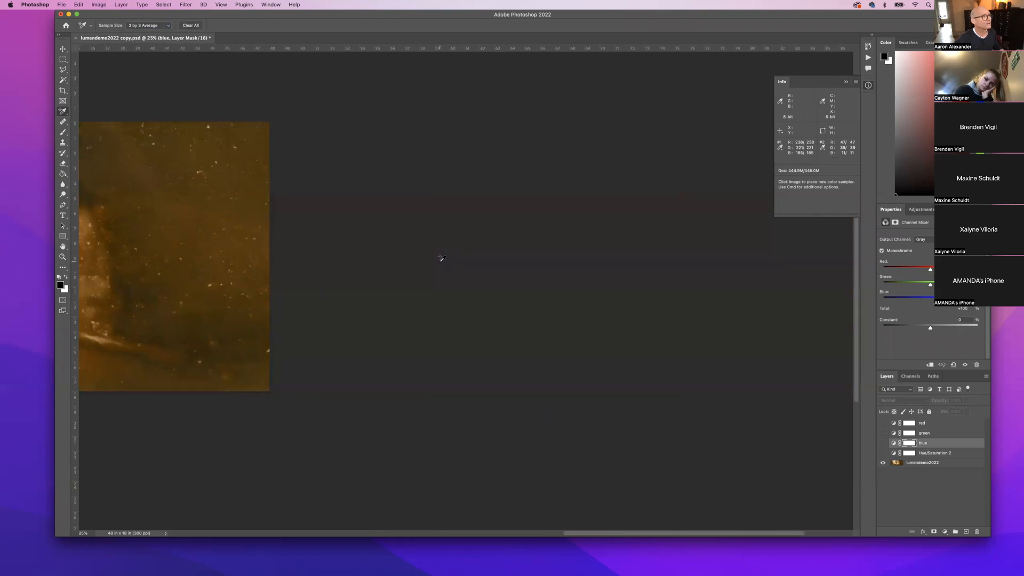
{"action": "scroll", "coordinate": [442, 258], "scroll_direction": "left", "scroll_amount": 2}
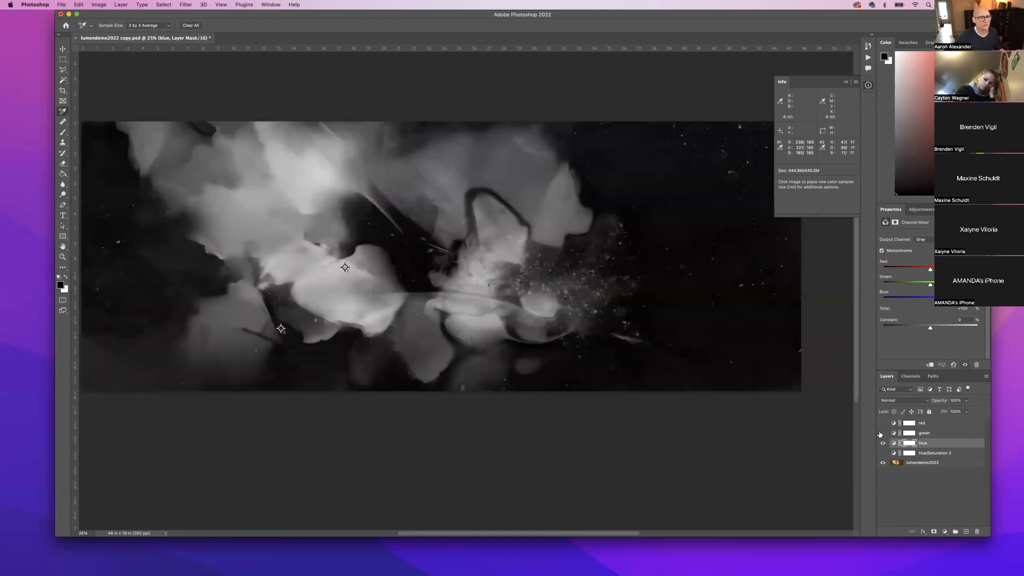
Turn on the green and red Channel Mixer layers, toggling blue off and on to compare.
{"action": "left_click", "coordinate": [883, 432]}
{"action": "left_click", "coordinate": [883, 423]}
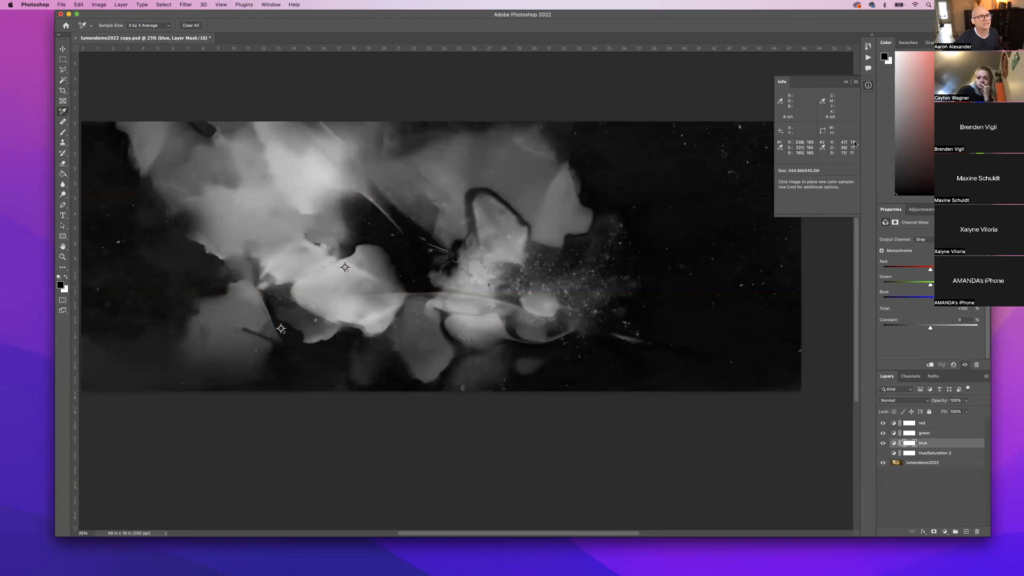
{"action": "left_click", "coordinate": [883, 442]}
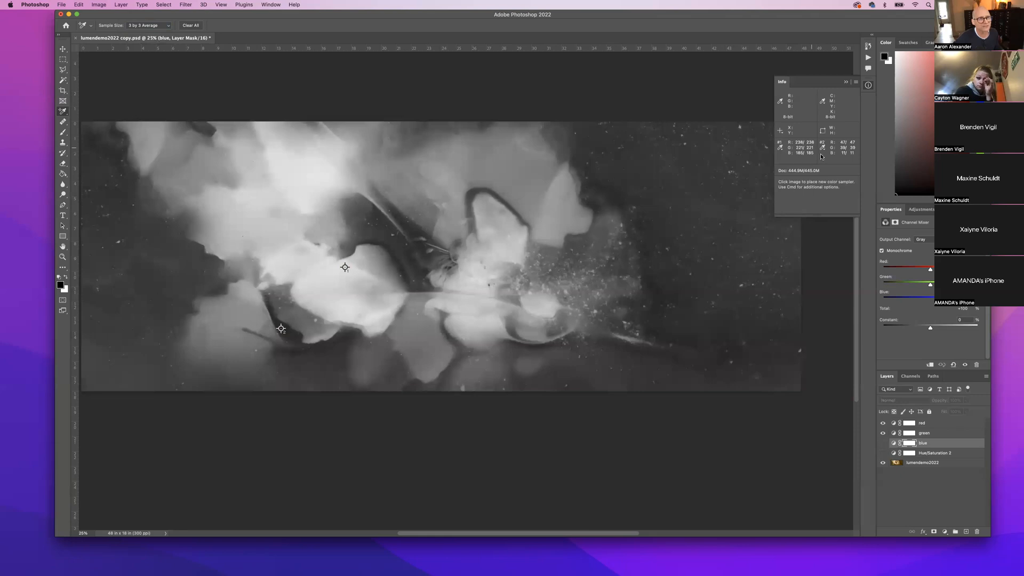
{"action": "left_click", "coordinate": [883, 443]}
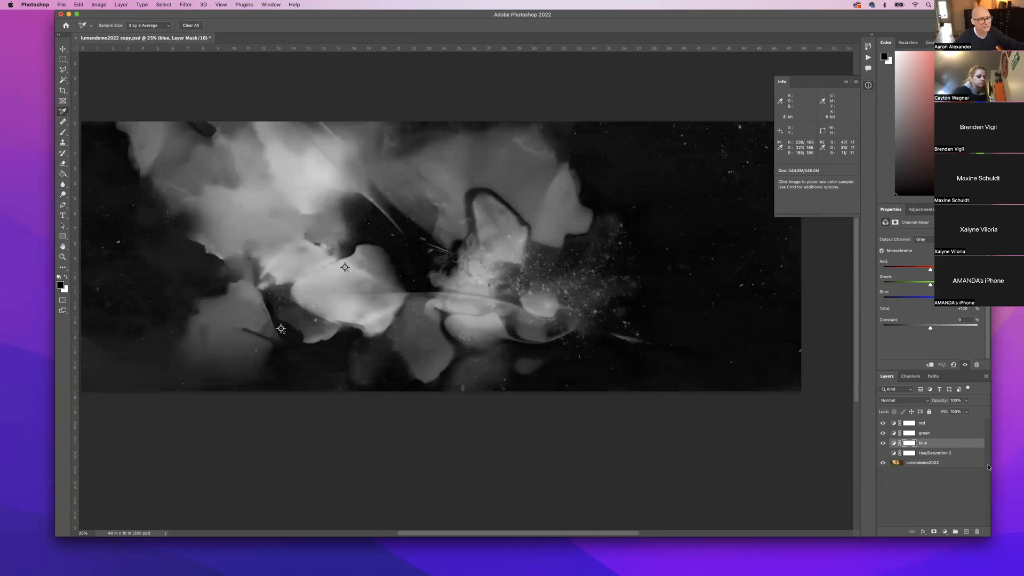
Select the red layer, briefly hide blue and green to preview it, then target its mixer settings.
{"action": "left_click", "coordinate": [935, 426]}
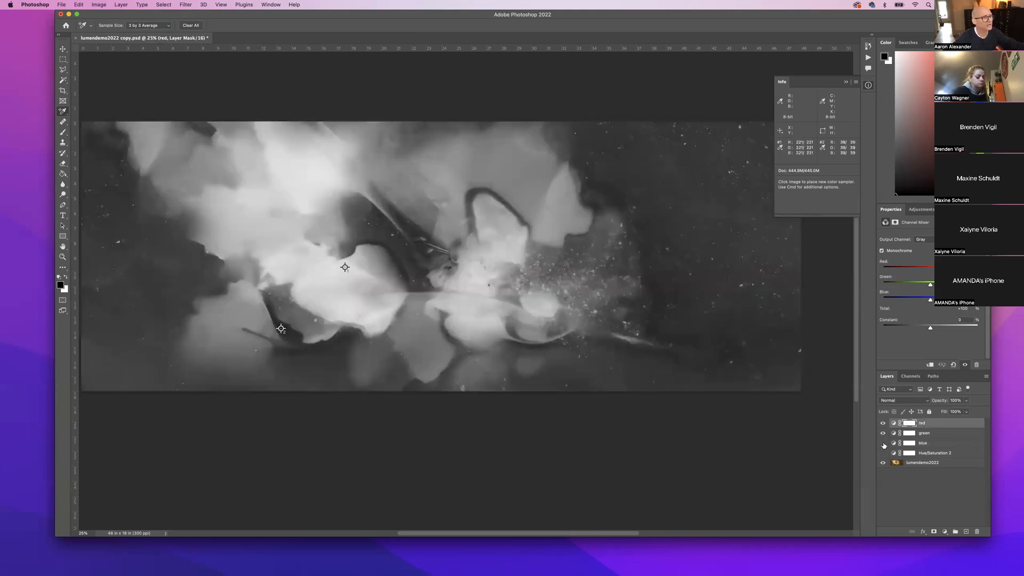
{"action": "left_click", "coordinate": [883, 443]}
{"action": "left_click", "coordinate": [883, 434]}
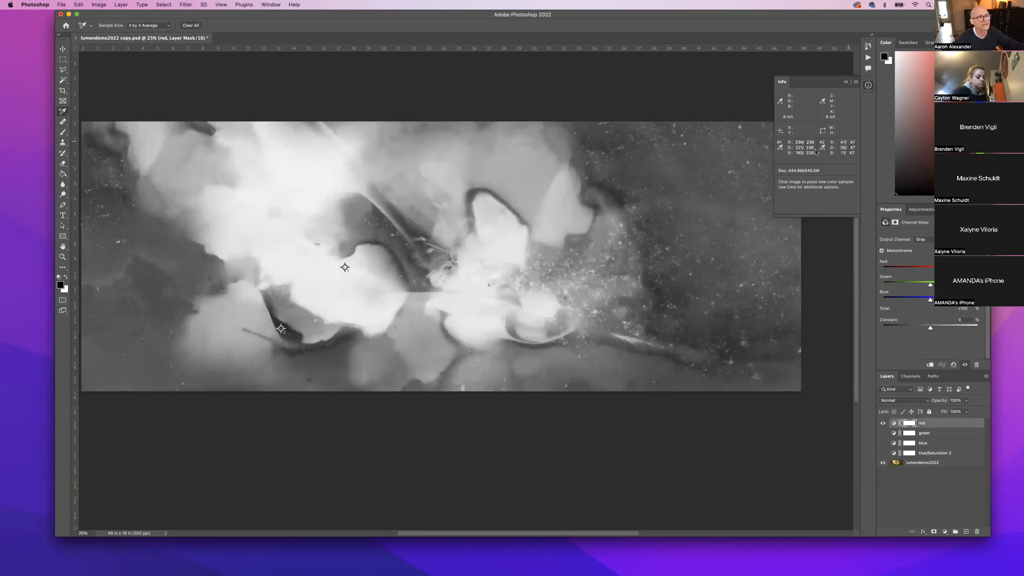
{"action": "left_click", "coordinate": [883, 443]}
{"action": "left_click", "coordinate": [883, 433]}
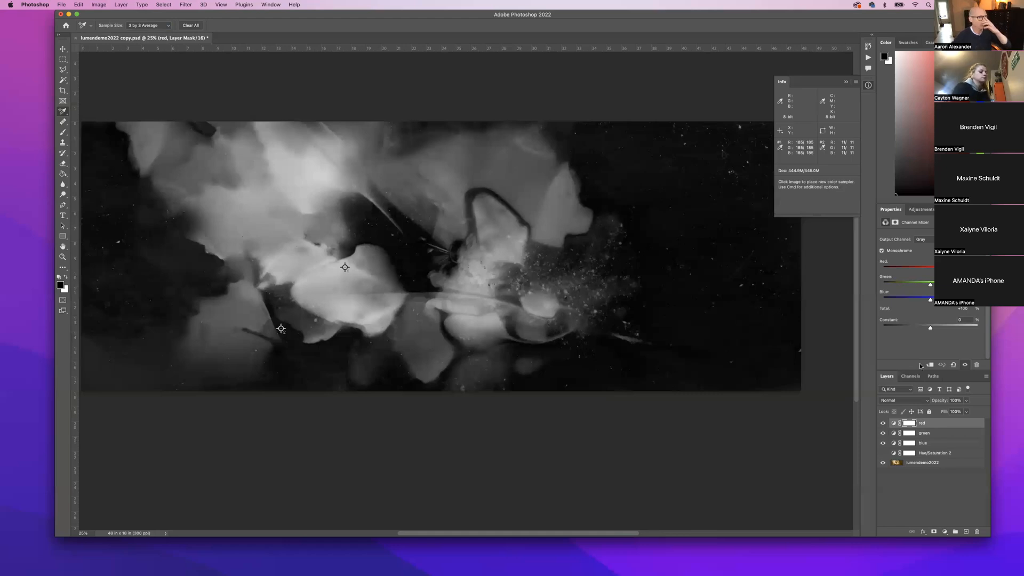
{"action": "scroll", "coordinate": [846, 341], "scroll_direction": "left", "scroll_amount": 1}
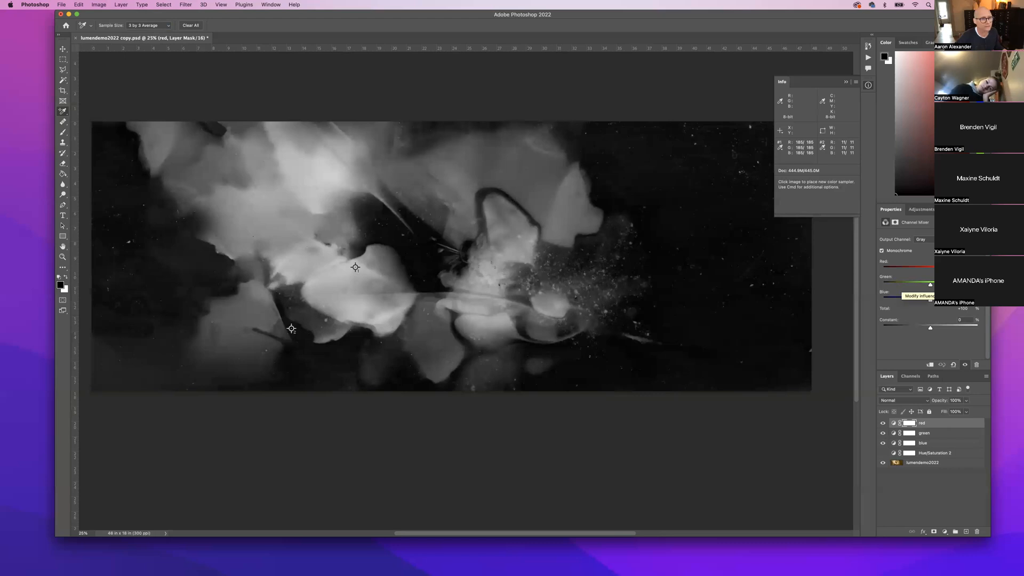
{"action": "left_click", "coordinate": [891, 424]}
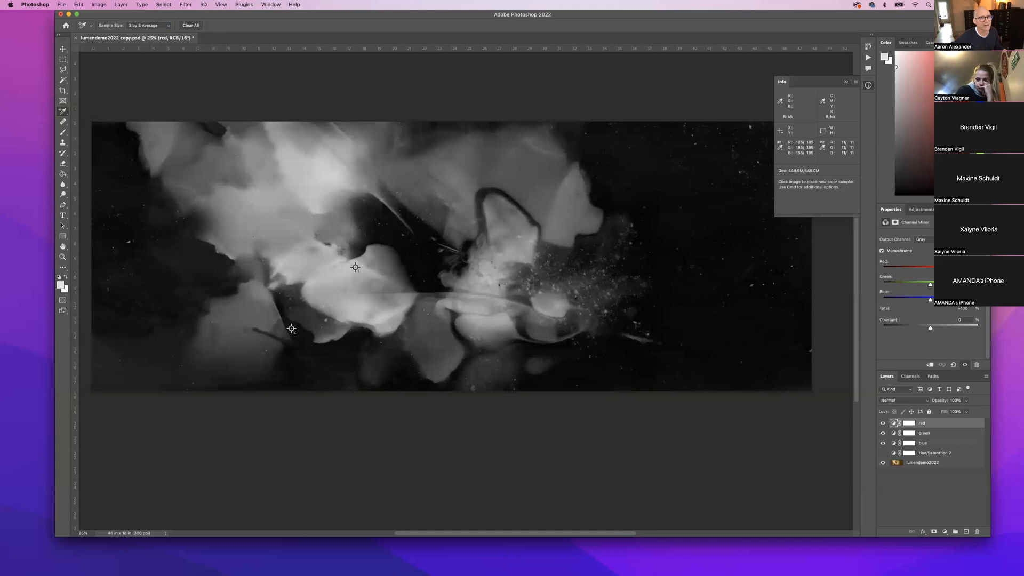
In the red mixer, raise the Green and Blue contributions, hiding the blue layer.
{"action": "left_click_drag", "start_coordinate": [954, 270], "coordinate": [947, 269]}
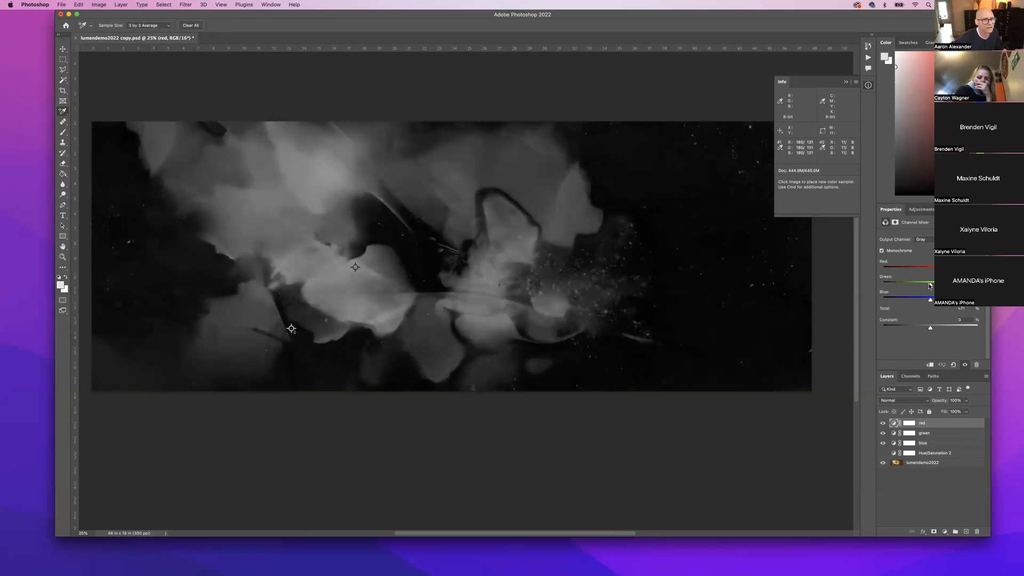
{"action": "mouse_move", "coordinate": [931, 286]}
{"action": "left_mouse_down"}
{"action": "mouse_move", "coordinate": [945, 286]}
{"action": "mouse_move", "coordinate": [928, 302]}
{"action": "left_mouse_up"}
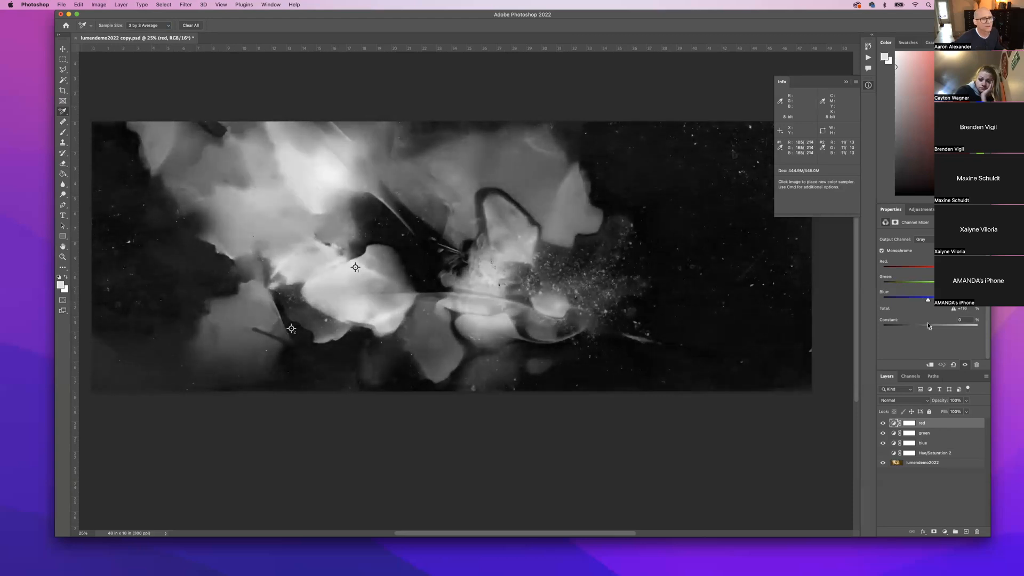
{"action": "left_click", "coordinate": [883, 443]}
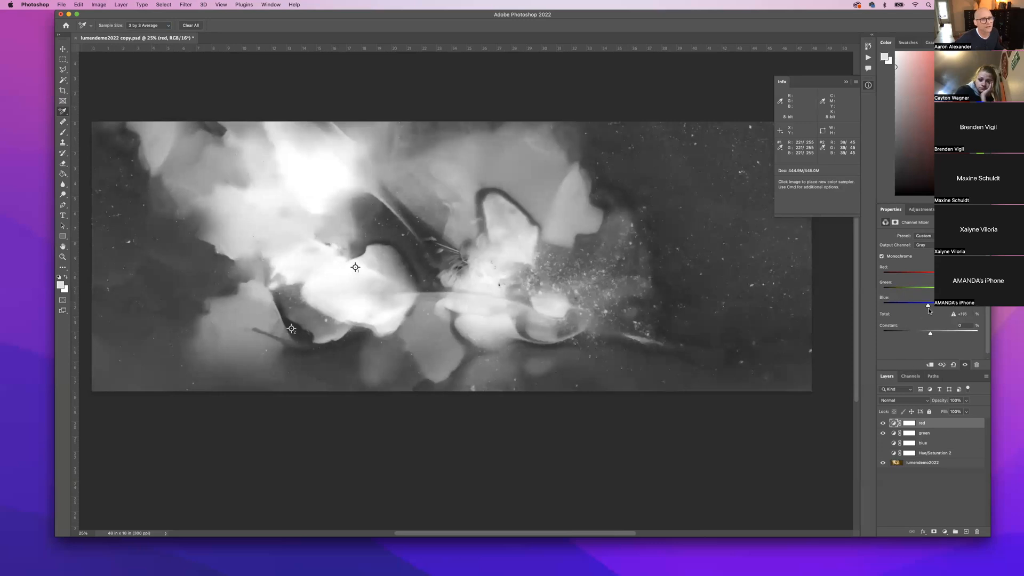
{"action": "left_click_drag", "start_coordinate": [940, 289], "coordinate": [945, 275]}
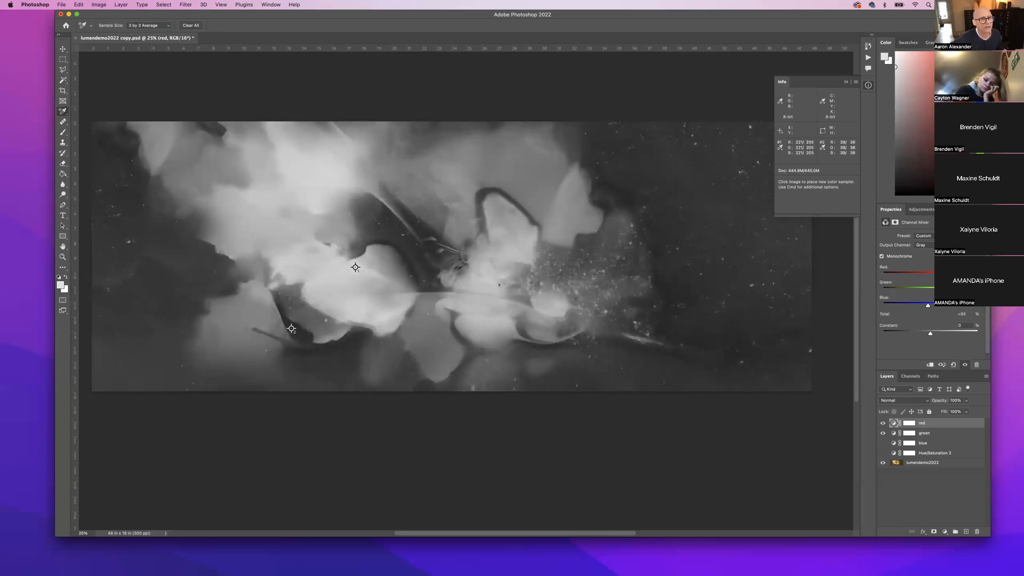
{"action": "left_click_drag", "start_coordinate": [929, 307], "coordinate": [934, 307]}
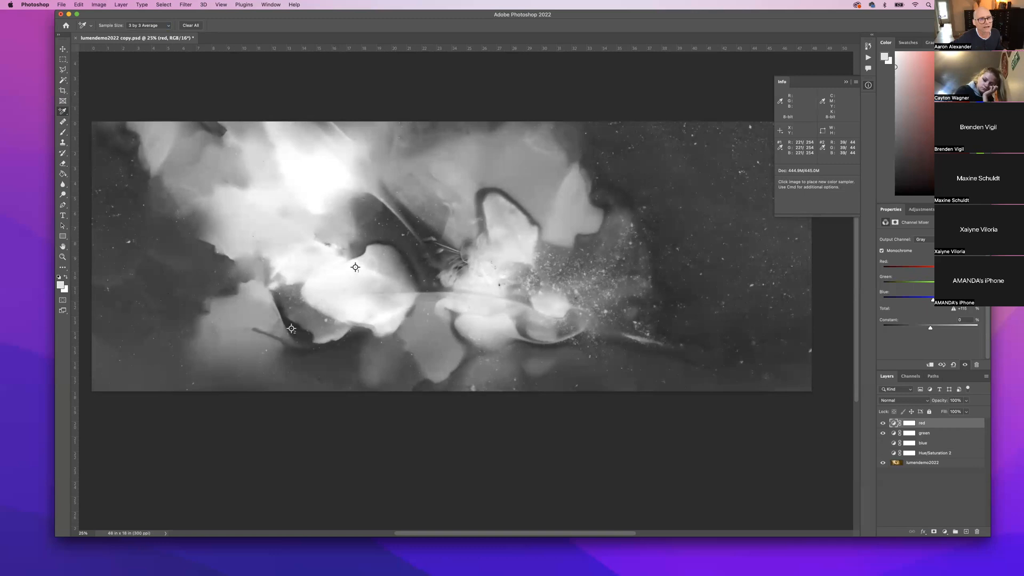
Nudge the red mixer's source sliders so Total settles near 100%, undoing a +103% overshoot.
{"action": "left_click_drag", "start_coordinate": [943, 270], "coordinate": [946, 269]}
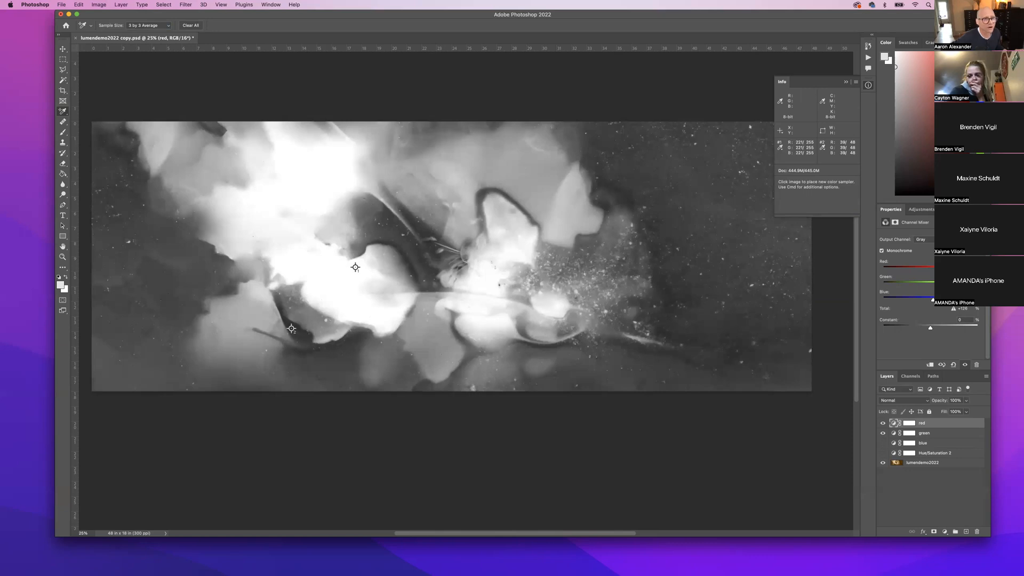
{"action": "left_click_drag", "start_coordinate": [946, 270], "coordinate": [942, 269]}
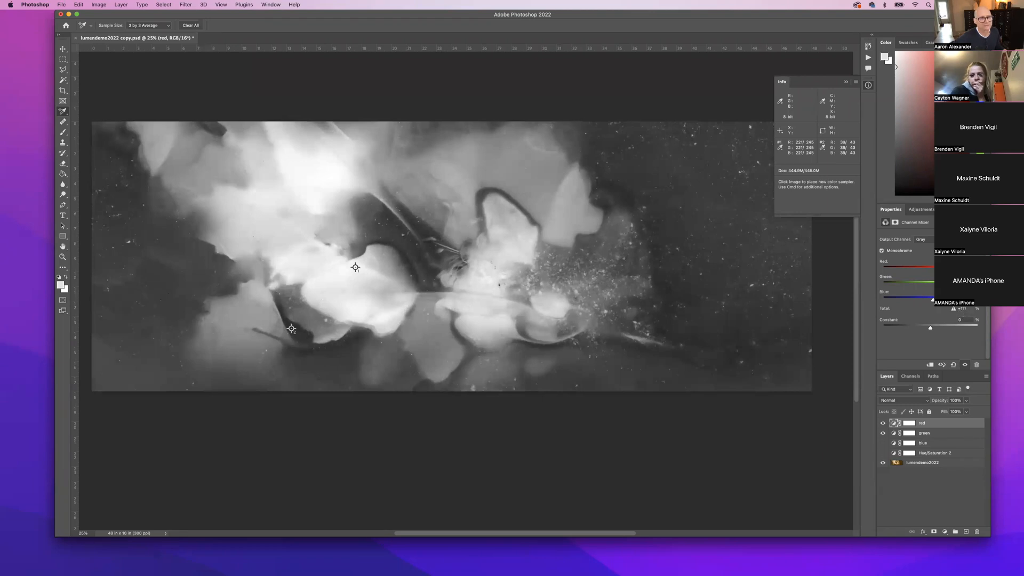
{"action": "left_click_drag", "start_coordinate": [943, 270], "coordinate": [940, 270]}
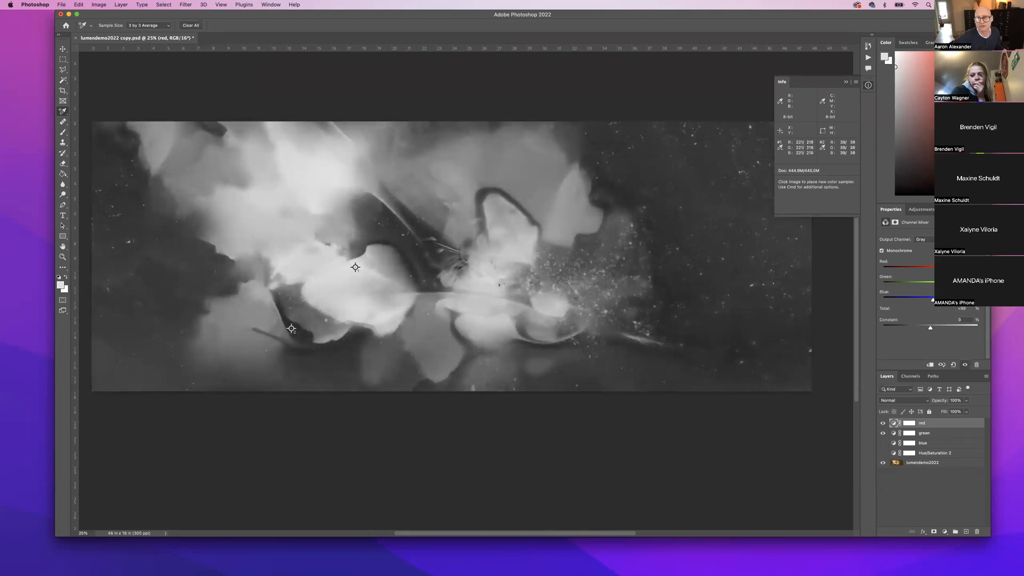
{"action": "left_click_drag", "start_coordinate": [940, 269], "coordinate": [942, 269]}
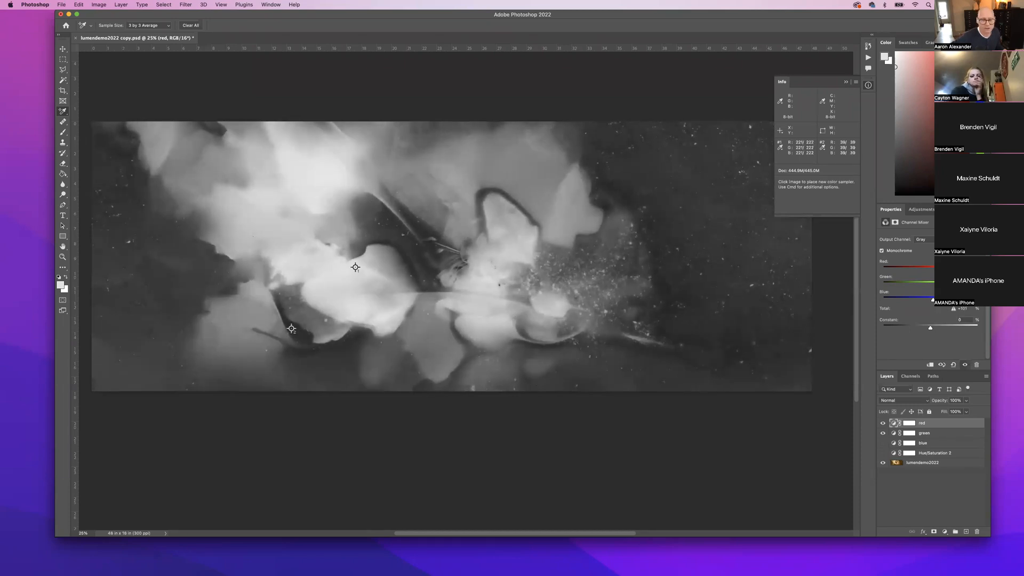
{"action": "left_click_drag", "start_coordinate": [941, 269], "coordinate": [940, 270]}
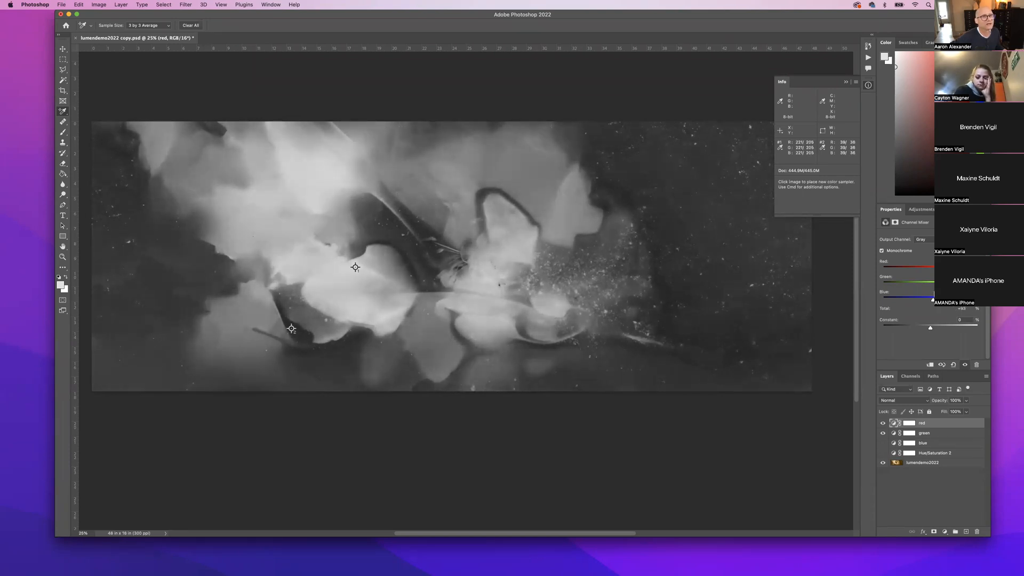
{"action": "mouse_move", "coordinate": [932, 301]}
{"action": "left_mouse_down"}
{"action": "mouse_move", "coordinate": [936, 286]}
{"action": "mouse_move", "coordinate": [935, 301]}
{"action": "left_mouse_up"}
{"action": "key", "text": "super+z"}
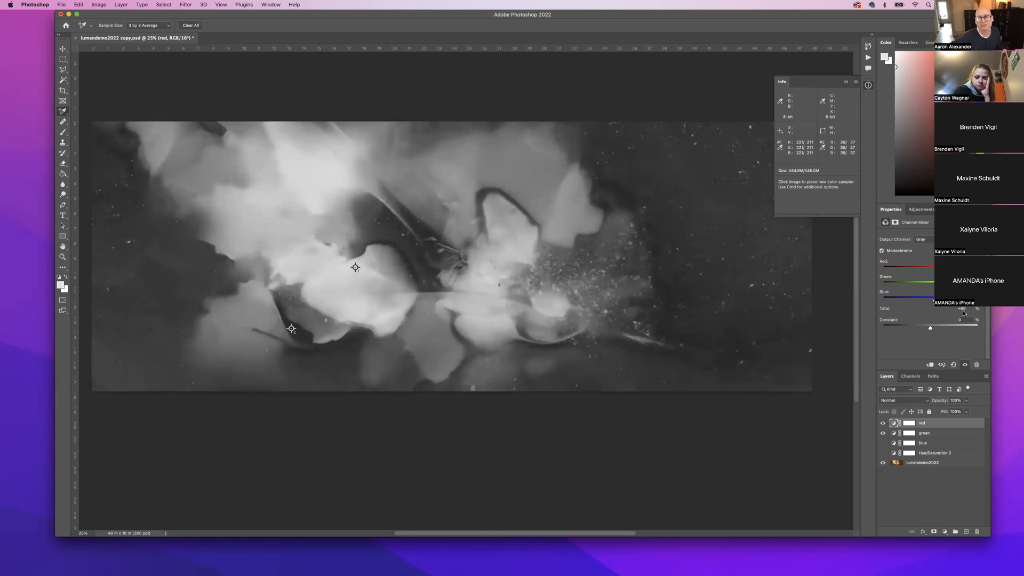
{"action": "left_click_drag", "start_coordinate": [934, 301], "coordinate": [935, 301]}
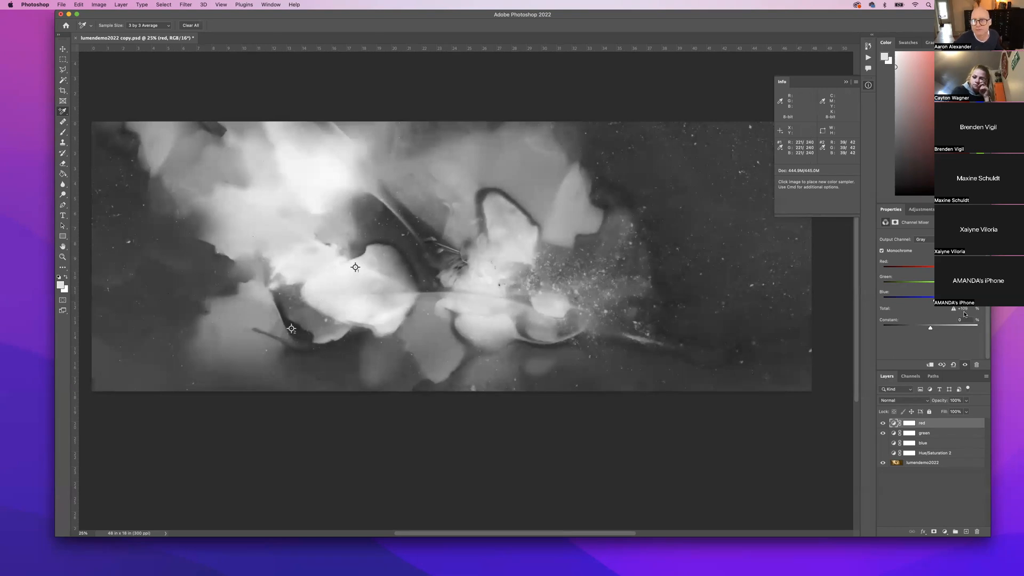
Target the green layer's mixer settings and drag its Green and Blue sliders down to lower Total.
{"action": "left_click", "coordinate": [894, 434]}
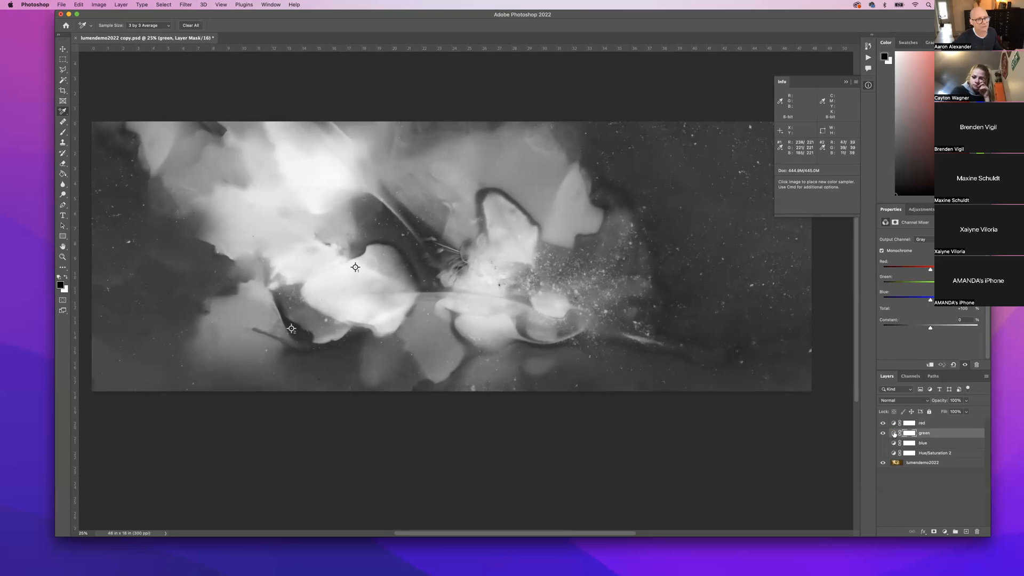
{"action": "left_click", "coordinate": [895, 433]}
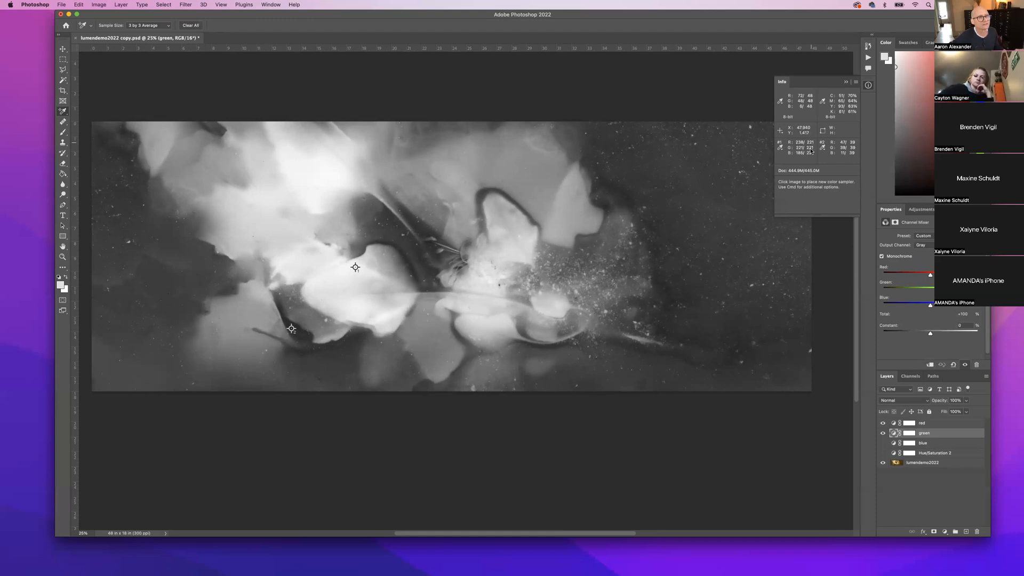
{"action": "left_click_drag", "start_coordinate": [954, 290], "coordinate": [935, 312]}
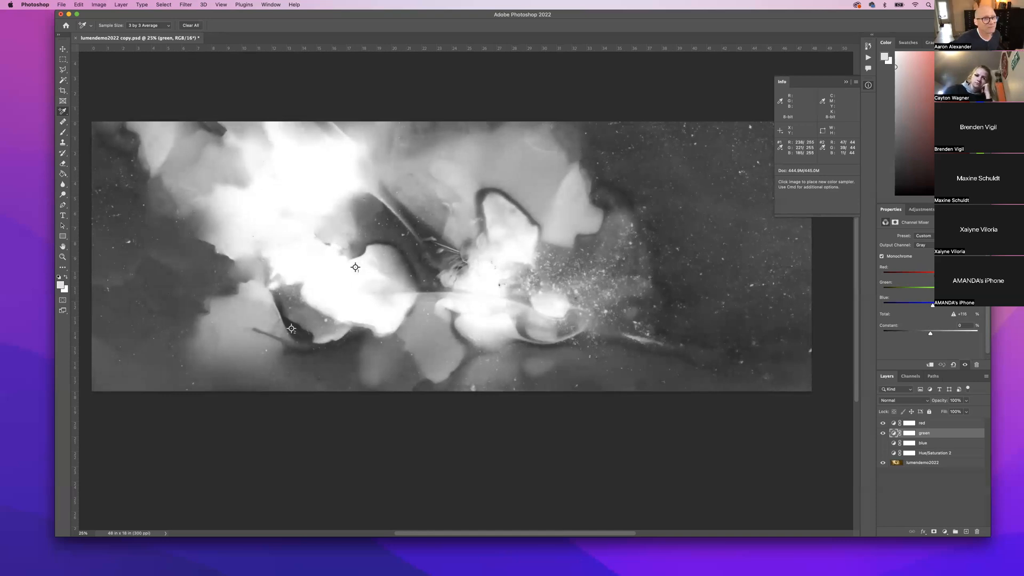
{"action": "scroll", "coordinate": [949, 291], "scroll_direction": "down", "scroll_amount": 1}
{"action": "left_click_drag", "start_coordinate": [950, 285], "coordinate": [933, 269]}
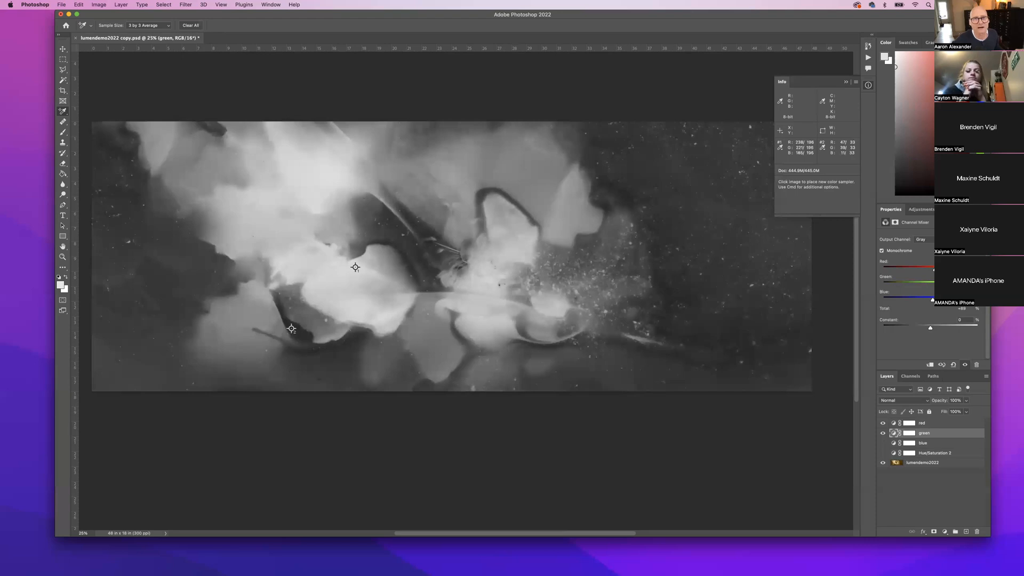
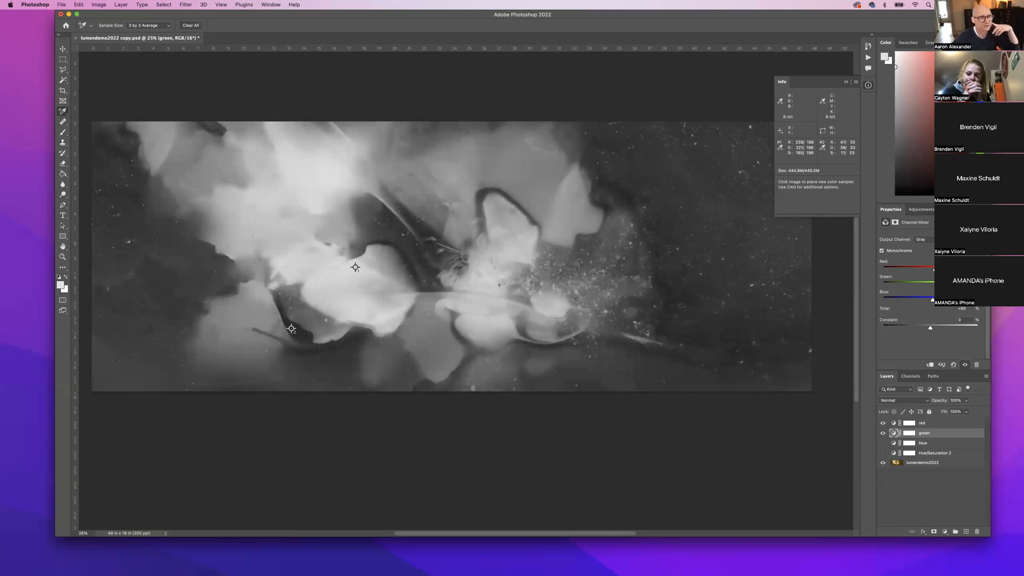
Raise the green layer's Red contribution and show the blue Channel Mixer layer again.
{"action": "left_click_drag", "start_coordinate": [935, 271], "coordinate": [937, 272]}
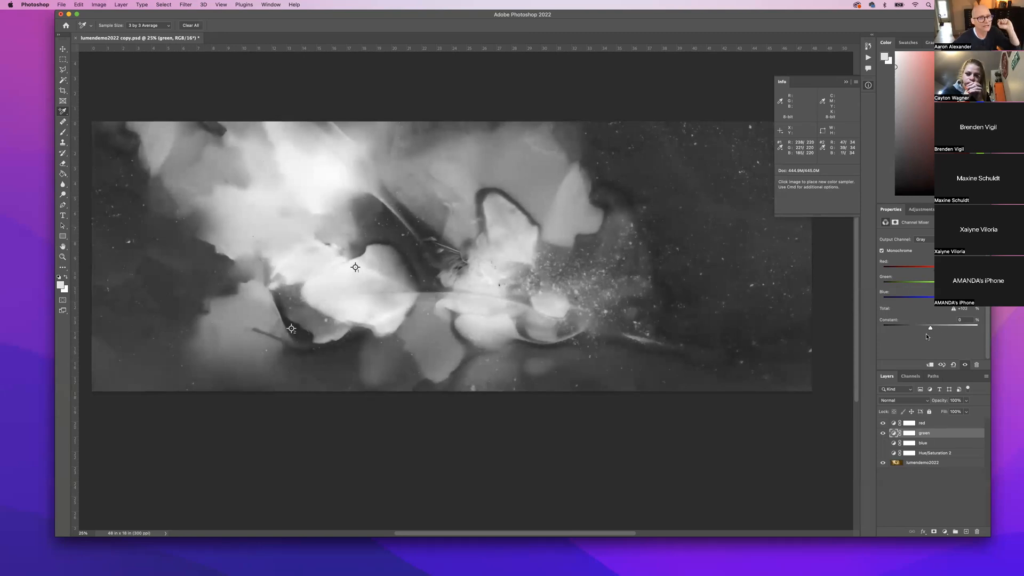
{"action": "left_click", "coordinate": [883, 444]}
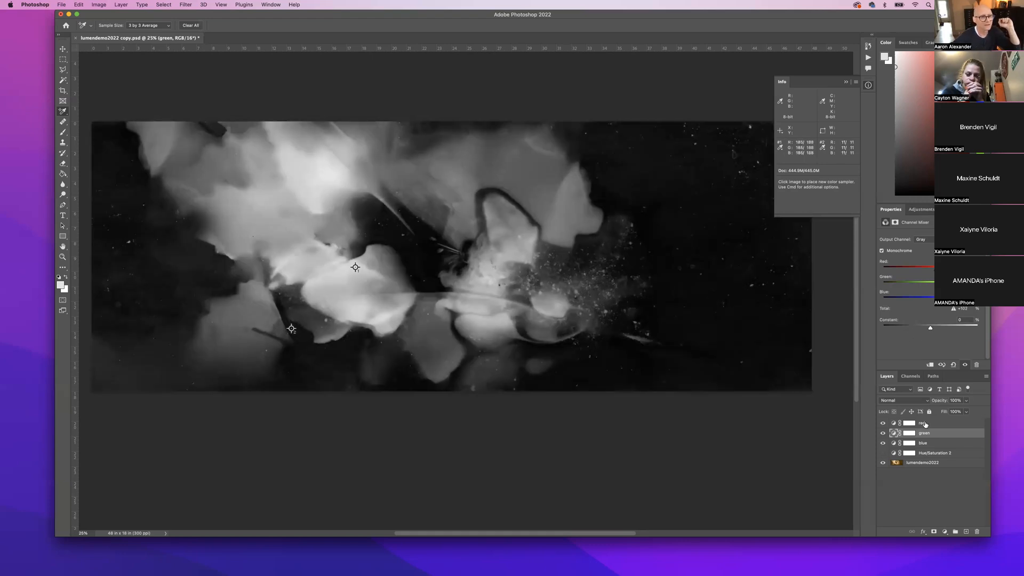
On the blue Channel Mixer layer, lower the Blue contribution and raise the Green contribution.
{"action": "left_click", "coordinate": [909, 444]}
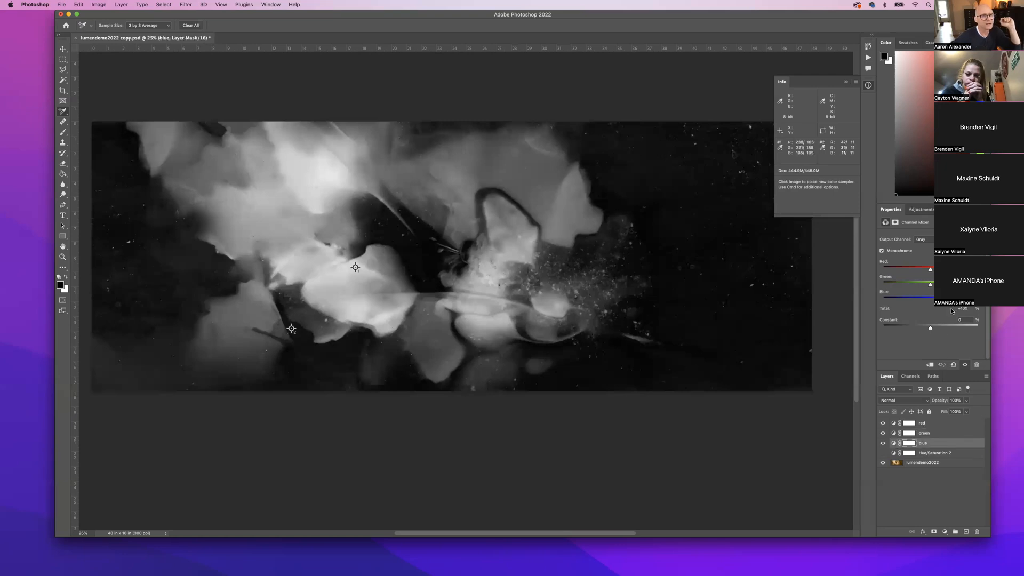
{"action": "left_click_drag", "start_coordinate": [954, 300], "coordinate": [940, 300]}
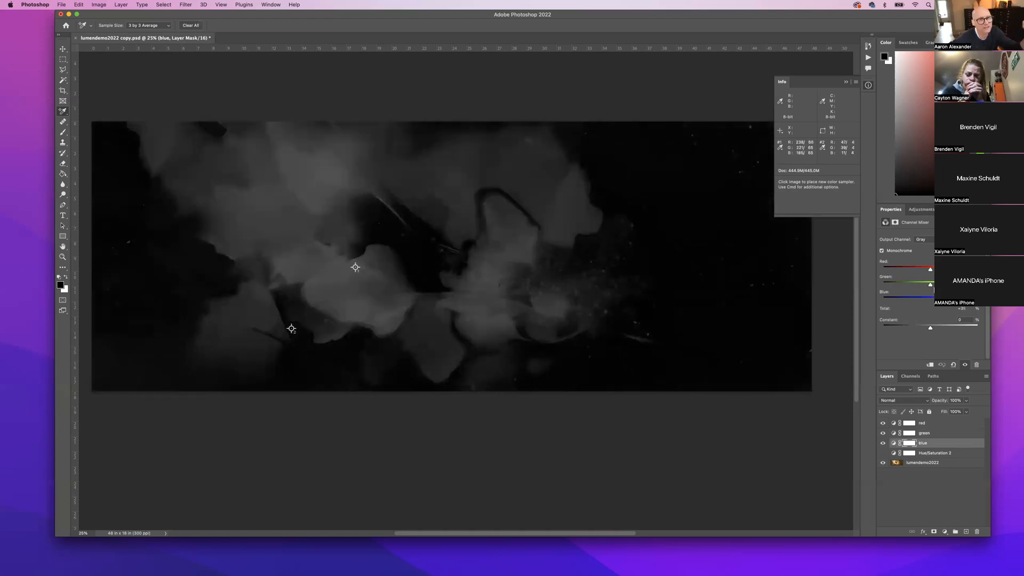
{"action": "mouse_move", "coordinate": [932, 286]}
{"action": "left_mouse_down"}
{"action": "mouse_move", "coordinate": [943, 285]}
{"action": "mouse_move", "coordinate": [935, 270]}
{"action": "left_mouse_up"}
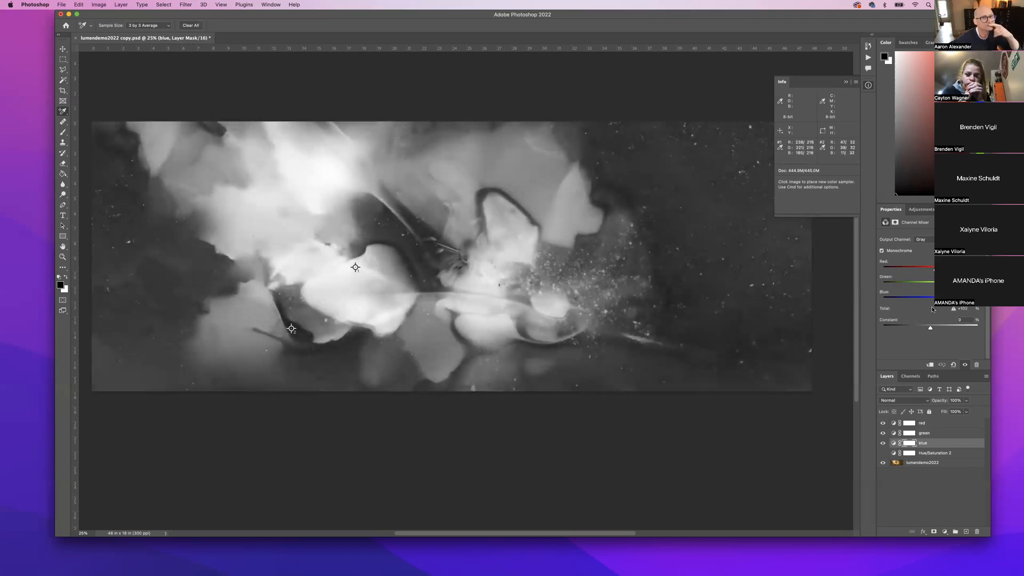
{"action": "left_click_drag", "start_coordinate": [938, 300], "coordinate": [937, 270]}
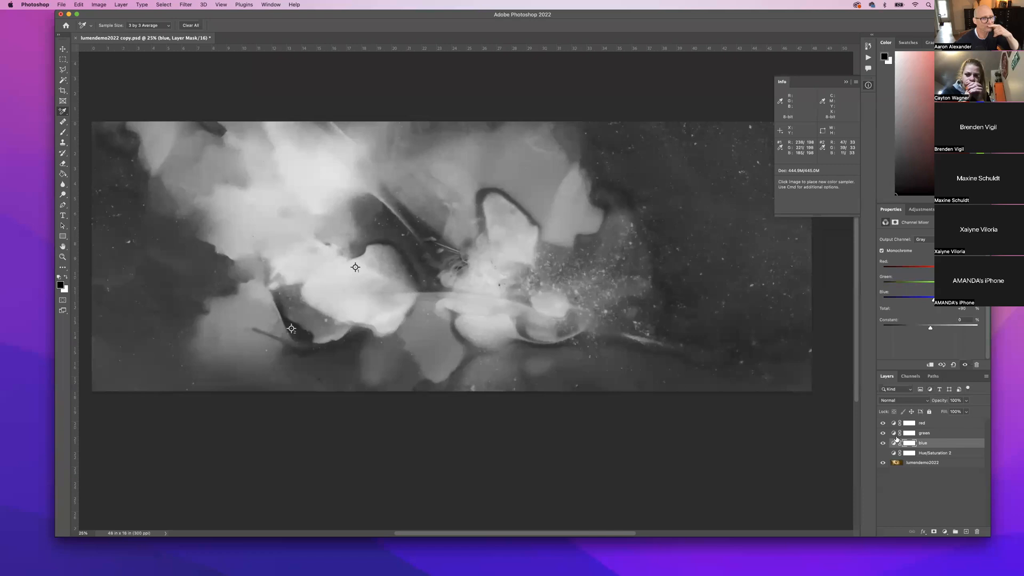
Push the green layer's mix slightly brighter and select the red layer.
{"action": "left_click", "coordinate": [942, 433]}
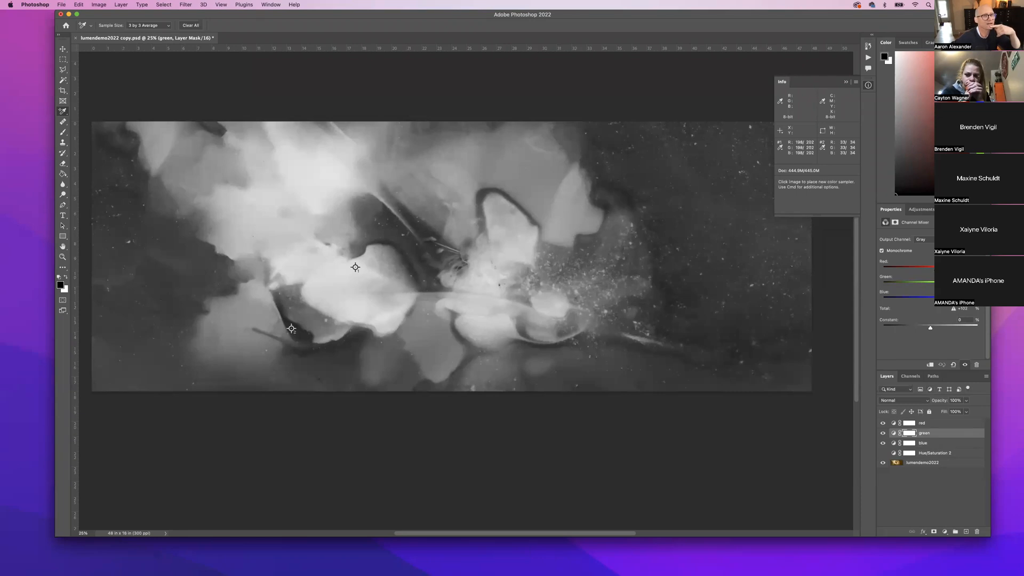
{"action": "left_click_drag", "start_coordinate": [936, 270], "coordinate": [939, 270]}
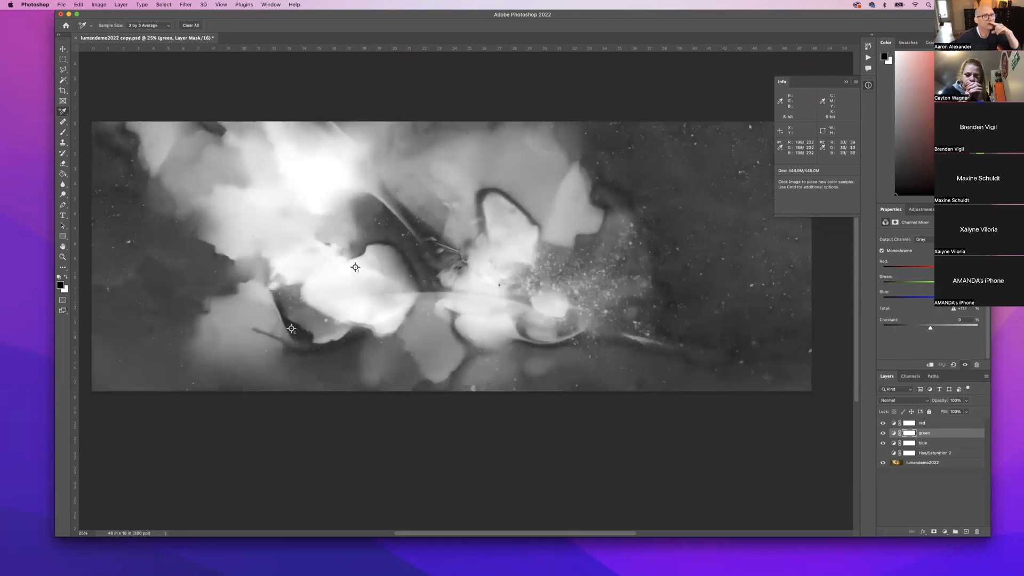
{"action": "left_click", "coordinate": [910, 423]}
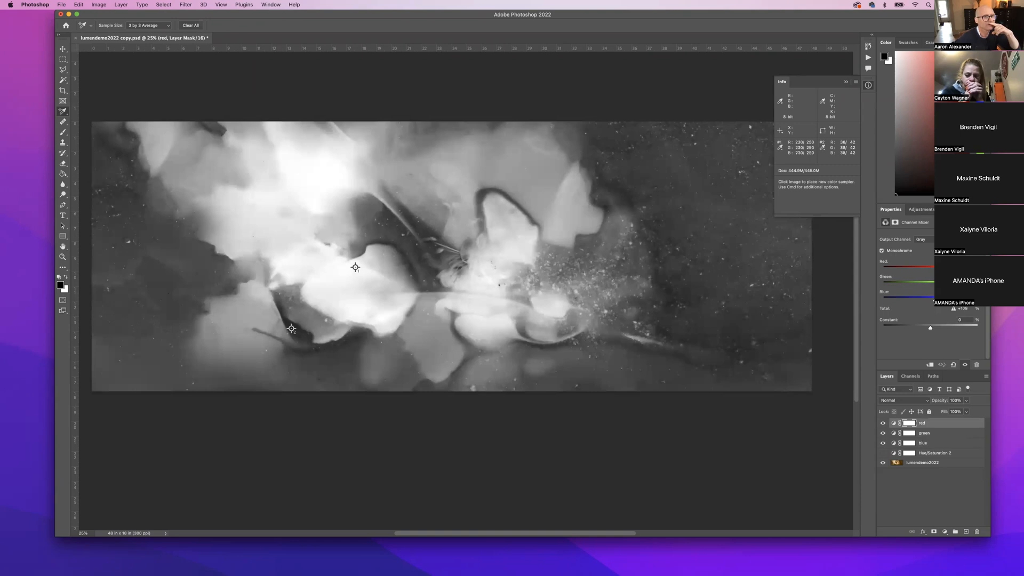
Ease the red layer's mix down until Total reads +99, then deselect the layers.
{"action": "left_click_drag", "start_coordinate": [942, 270], "coordinate": [943, 269]}
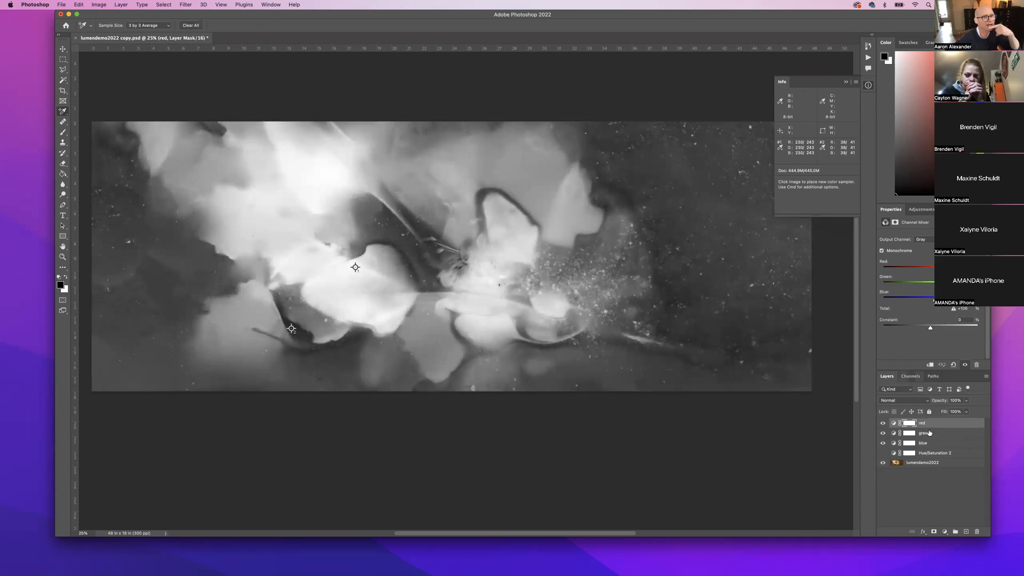
{"action": "left_click", "coordinate": [938, 476]}
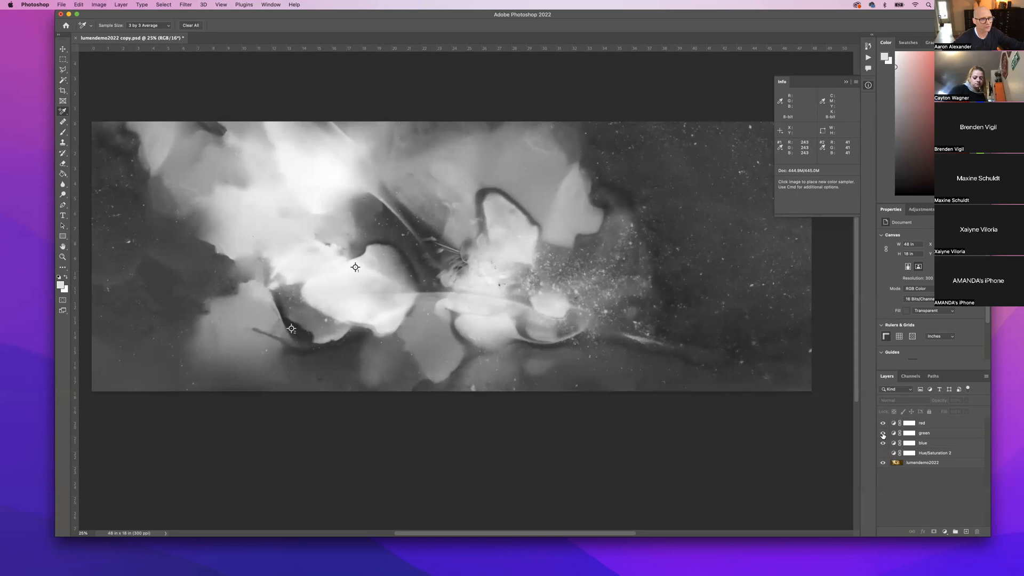
Hide the red, green and blue layers, add a Black & White layer, and select red and green.
{"action": "left_click_drag", "start_coordinate": [883, 443], "coordinate": [883, 434]}
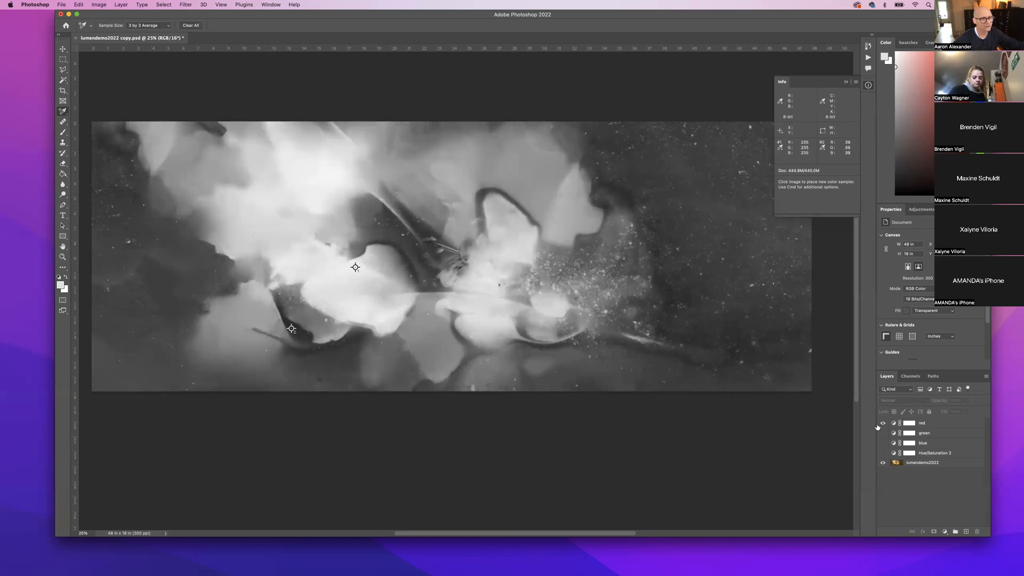
{"action": "left_click", "coordinate": [884, 423]}
{"action": "left_click", "coordinate": [945, 532]}
{"action": "mouse_move", "coordinate": [956, 569]}
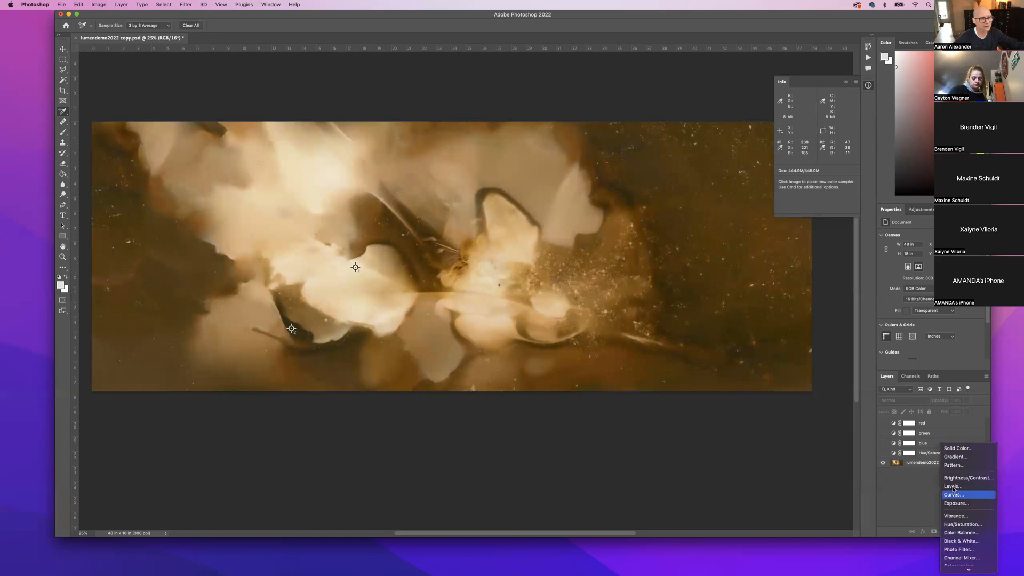
{"action": "left_click", "coordinate": [958, 541]}
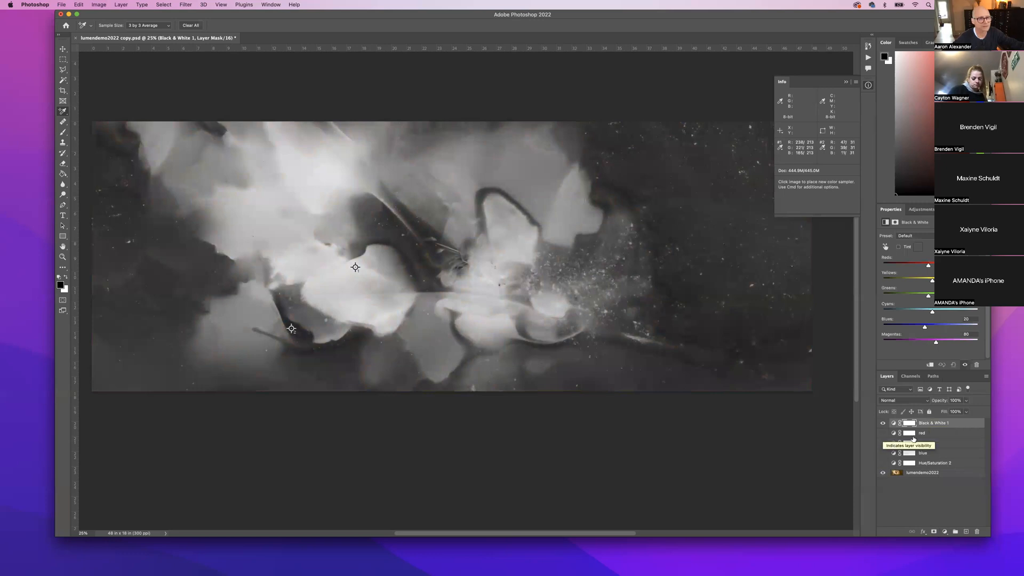
{"action": "left_click", "coordinate": [935, 434]}
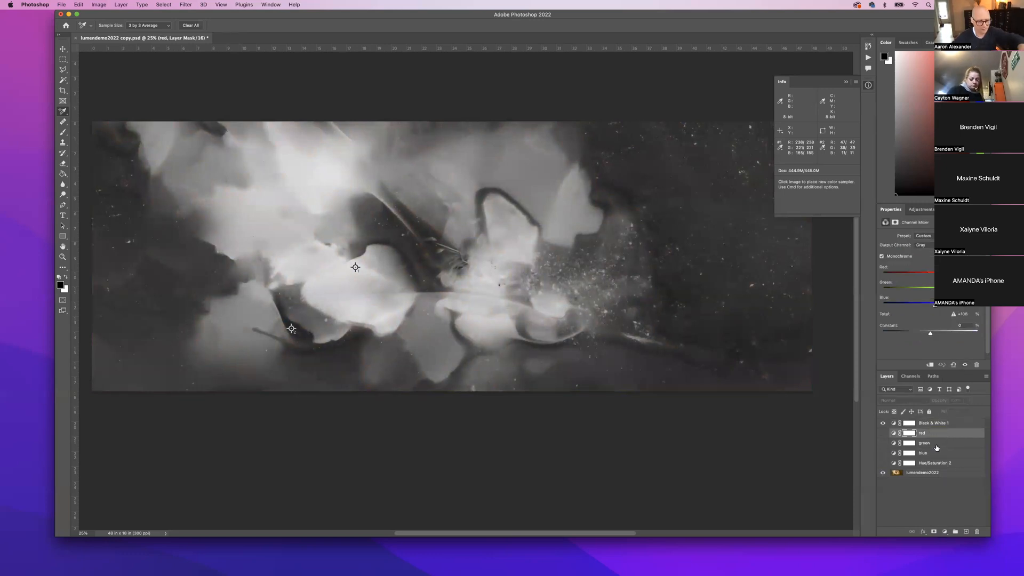
{"action": "left_click", "coordinate": [937, 447], "text": "shift"}
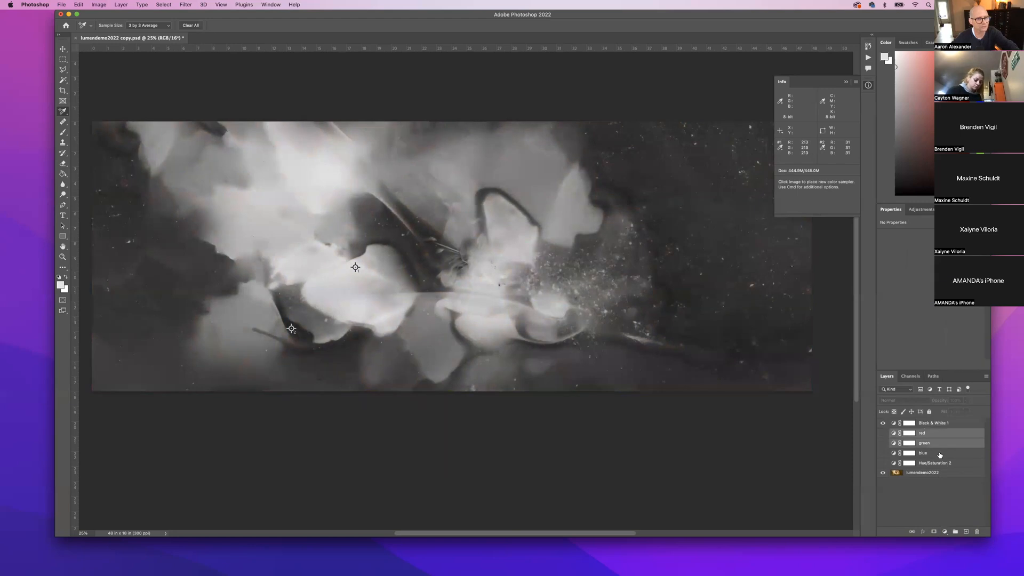
Select only the blue Channel Mixer layer and zoom the Photoshop window so panels show fully.
{"action": "left_click", "coordinate": [939, 453]}
{"action": "key", "text": "space"}
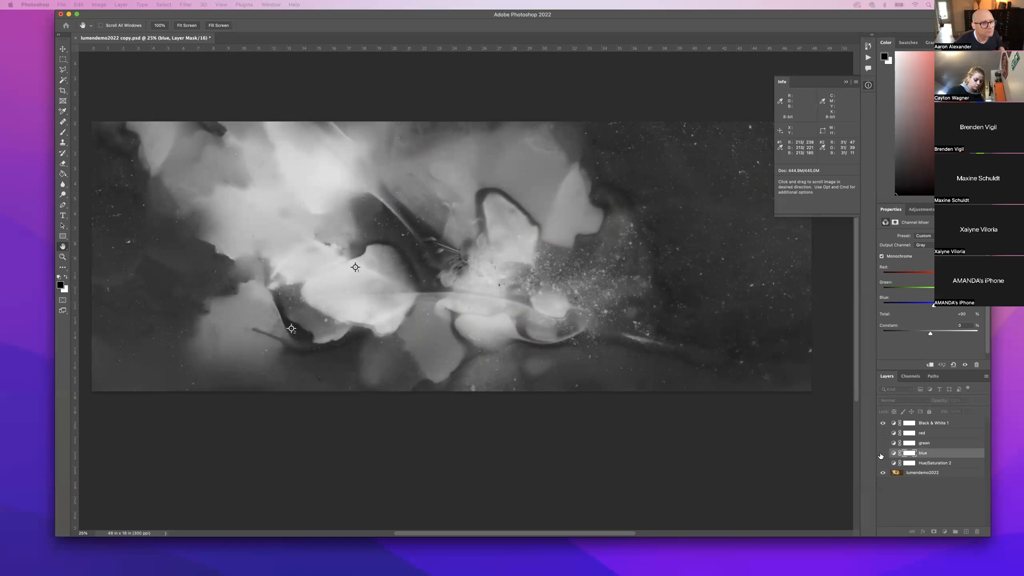
{"action": "left_click", "coordinate": [1006, 432]}
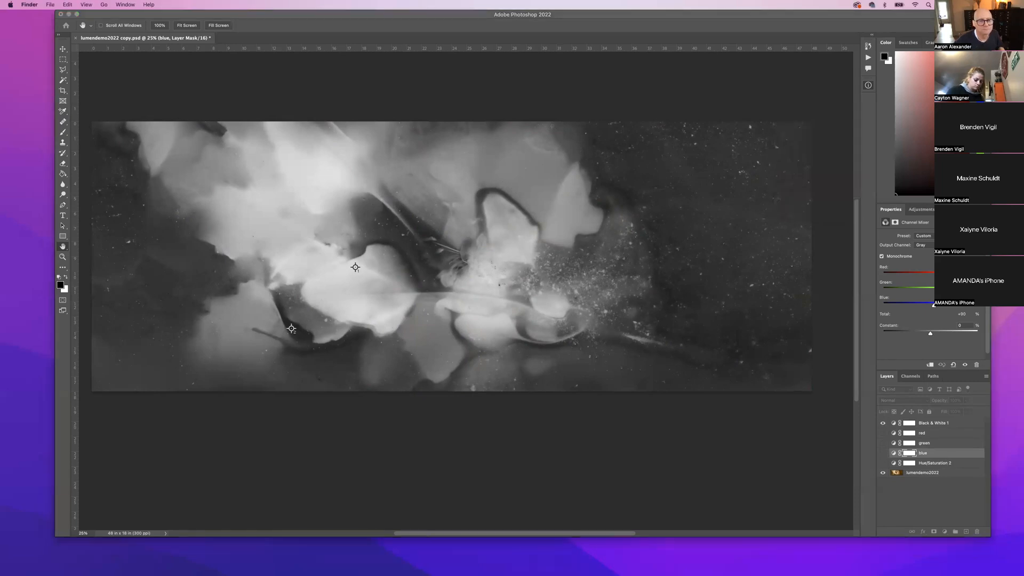
{"action": "left_click", "coordinate": [831, 468]}
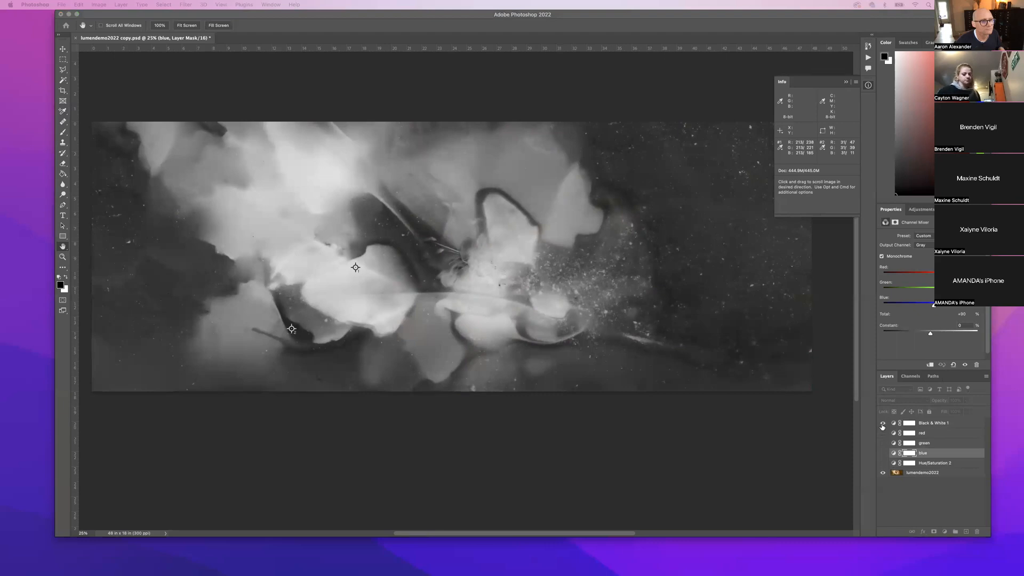
{"action": "double_click", "coordinate": [199, 13]}
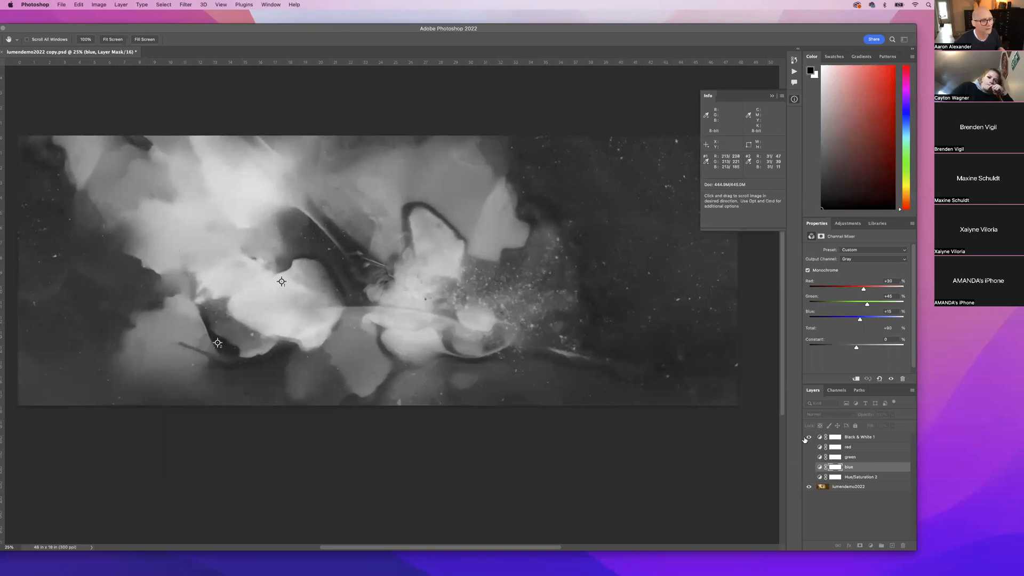
Pan the flower image upward and move the Photoshop window right and down toward centre.
{"action": "left_click_drag", "start_coordinate": [706, 394], "coordinate": [670, 98]}
{"action": "scroll", "coordinate": [611, 110], "scroll_direction": "up", "scroll_amount": 12}
{"action": "scroll", "coordinate": [611, 110], "scroll_direction": "down", "scroll_amount": 2}
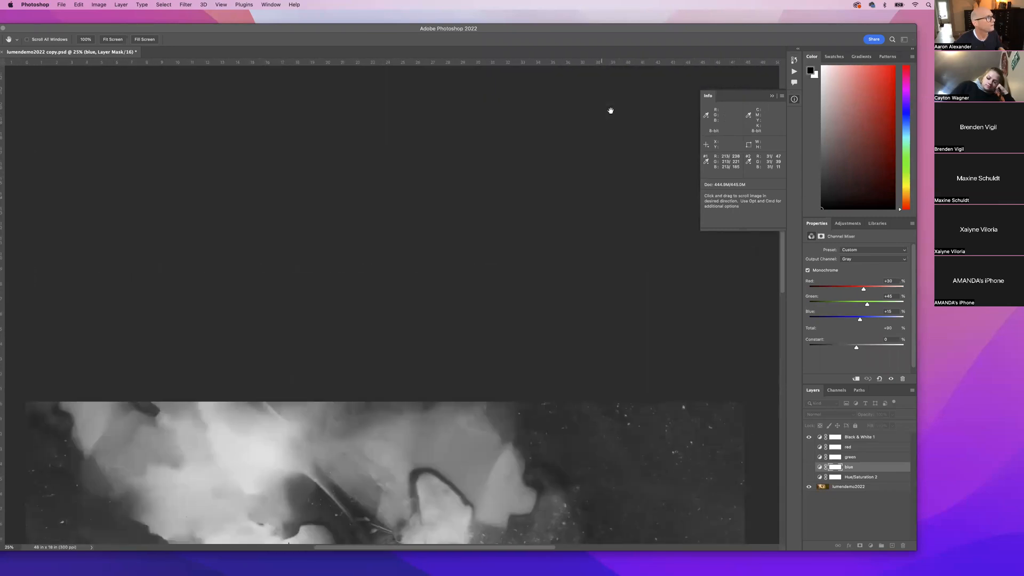
{"action": "scroll", "coordinate": [611, 110], "scroll_direction": "down", "scroll_amount": 10}
{"action": "scroll", "coordinate": [611, 109], "scroll_direction": "up", "scroll_amount": 3}
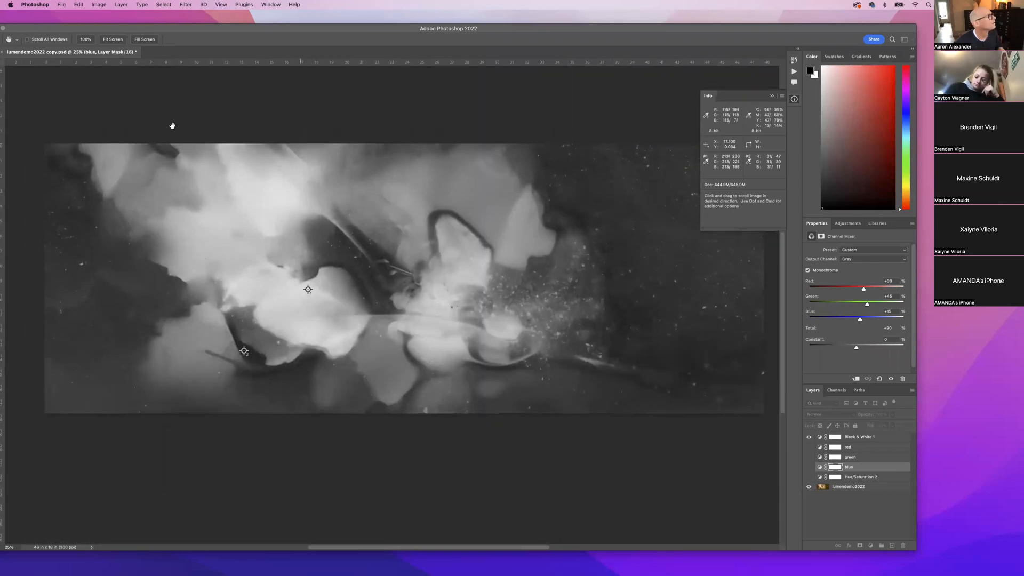
{"action": "left_click_drag", "start_coordinate": [105, 29], "coordinate": [118, 18]}
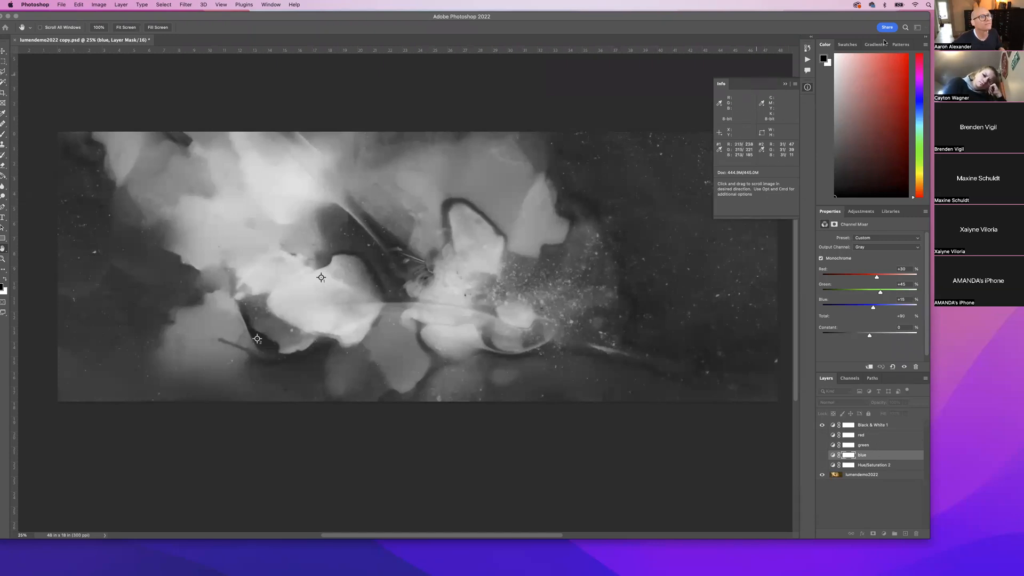
{"action": "left_click_drag", "start_coordinate": [808, 20], "coordinate": [864, 36]}
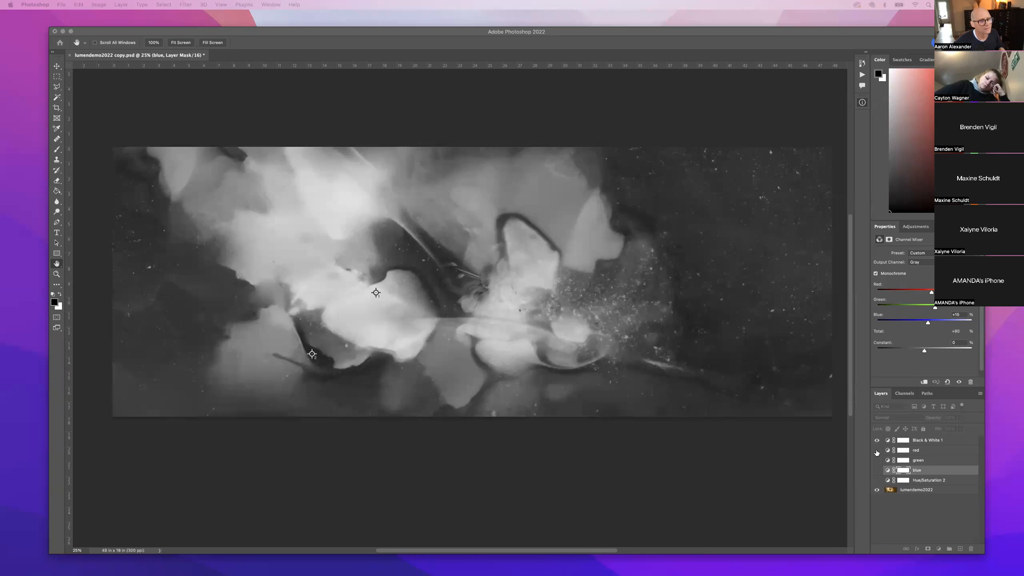
{"action": "left_click", "coordinate": [877, 453]}
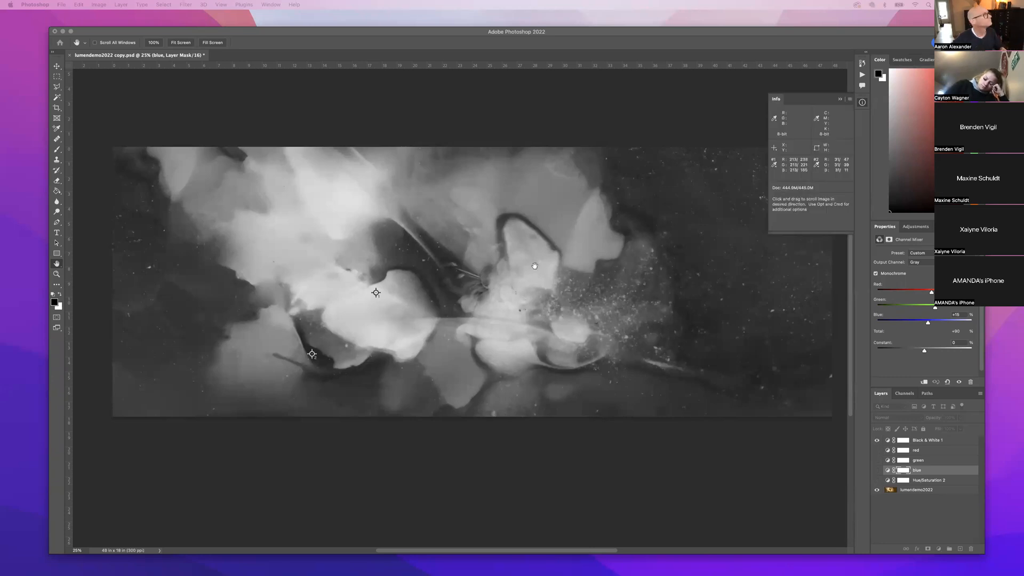
{"action": "left_click_drag", "start_coordinate": [198, 109], "coordinate": [196, 111]}
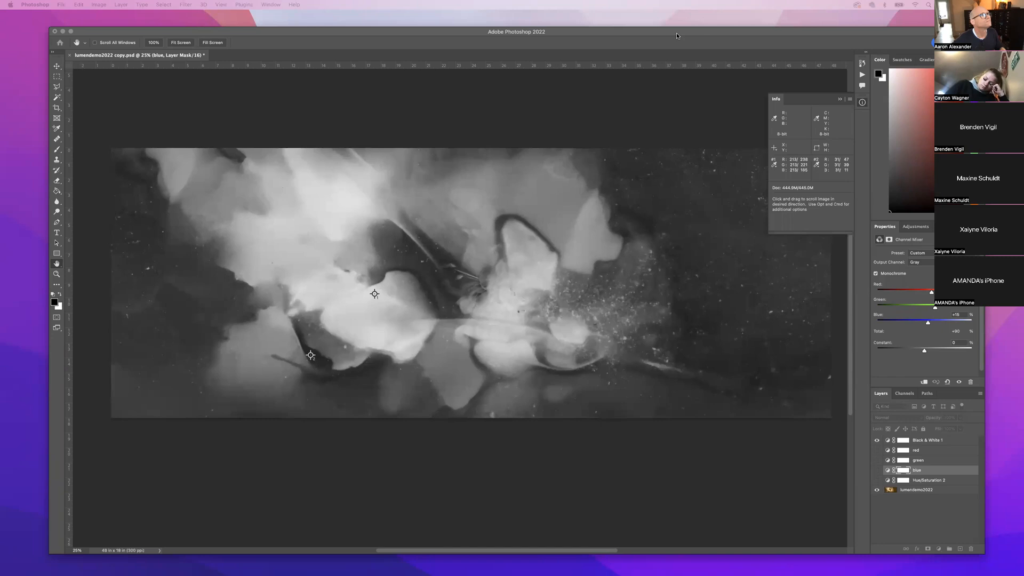
Browse the application menus and close them without choosing a command.
{"action": "left_click", "coordinate": [79, 5]}
{"action": "left_click", "coordinate": [79, 5]}
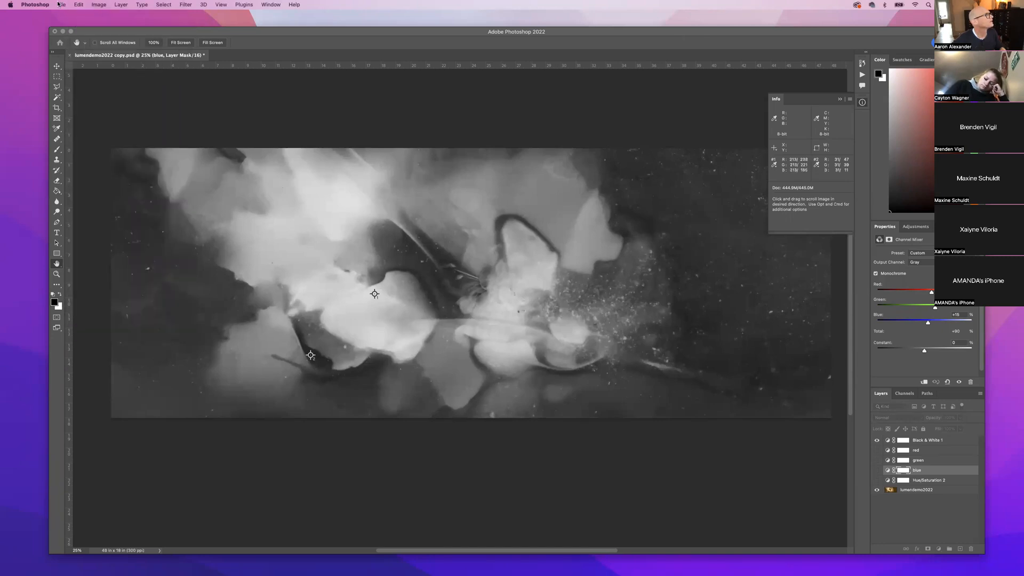
{"action": "left_click", "coordinate": [60, 4]}
{"action": "left_click", "coordinate": [35, 4]}
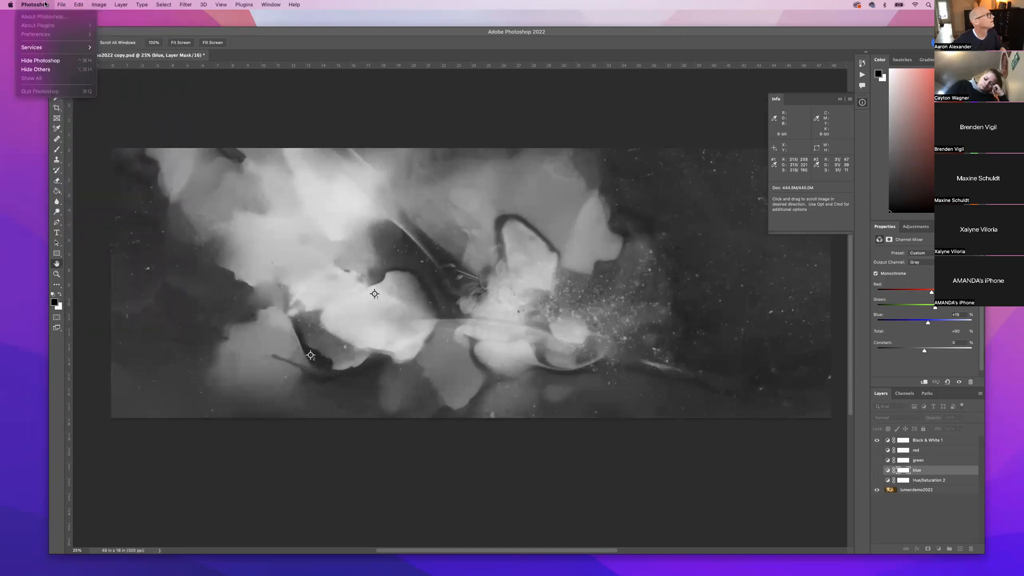
{"action": "left_click", "coordinate": [45, 5]}
{"action": "left_click", "coordinate": [60, 5]}
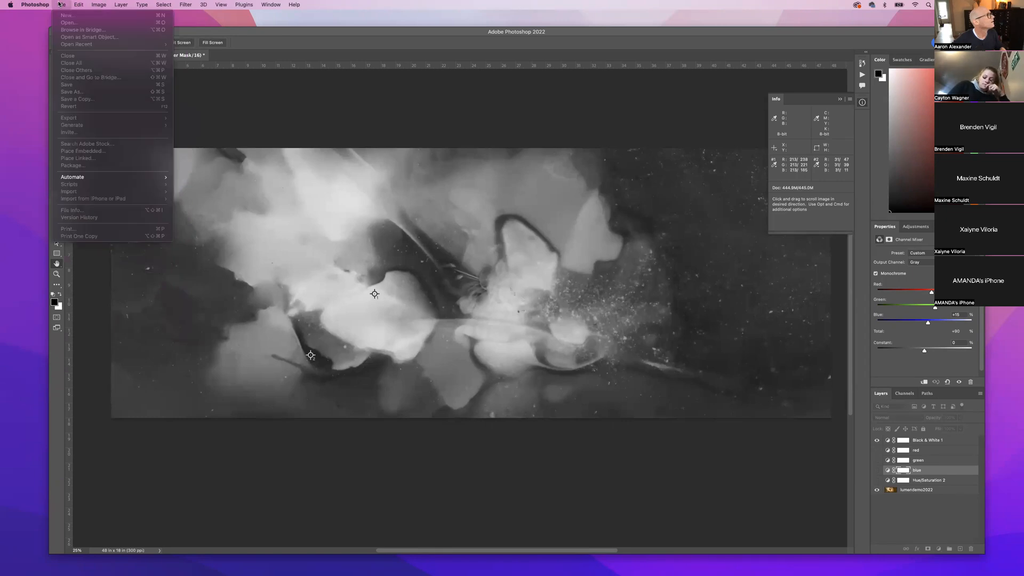
{"action": "mouse_move", "coordinate": [76, 4]}
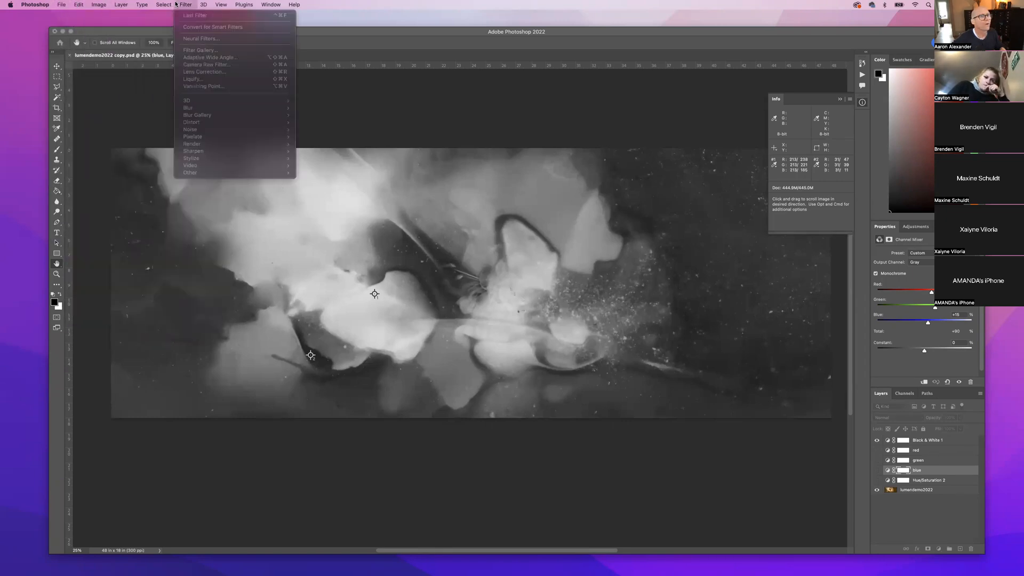
{"action": "left_click", "coordinate": [176, 4]}
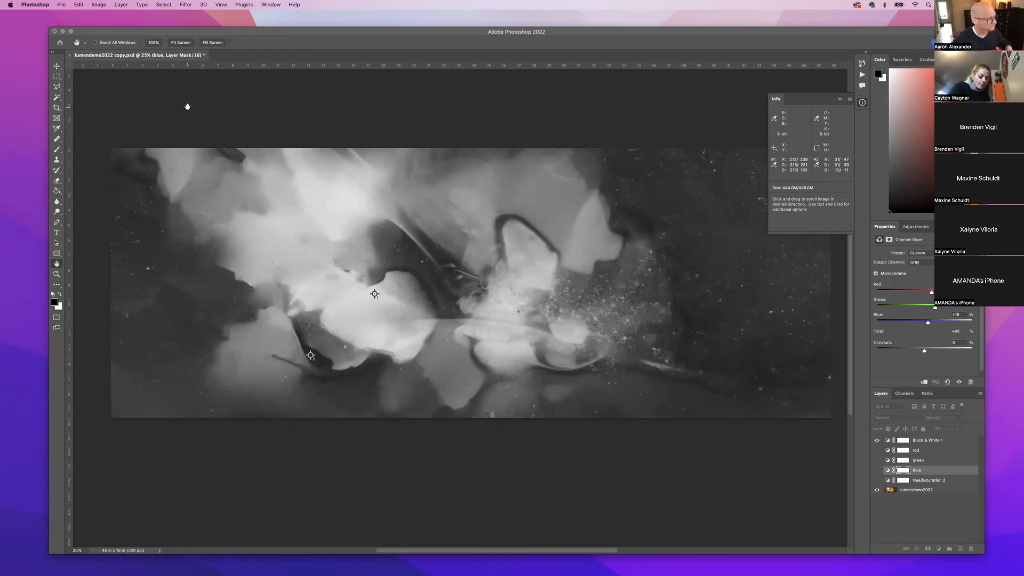
{"action": "scroll", "coordinate": [188, 106], "scroll_direction": "left", "scroll_amount": 13}
{"action": "scroll", "coordinate": [189, 103], "scroll_direction": "right", "scroll_amount": 10}
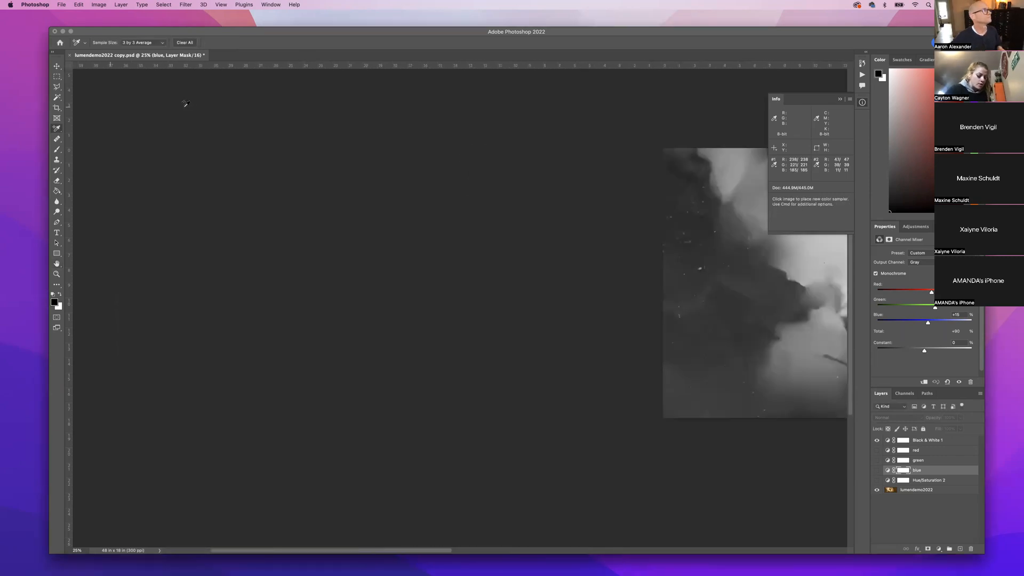
Switch to the Move tool, hide Black & White 1, and briefly toggle the red layer.
{"action": "left_click", "coordinate": [56, 66]}
{"action": "scroll", "coordinate": [550, 211], "scroll_direction": "right", "scroll_amount": 2}
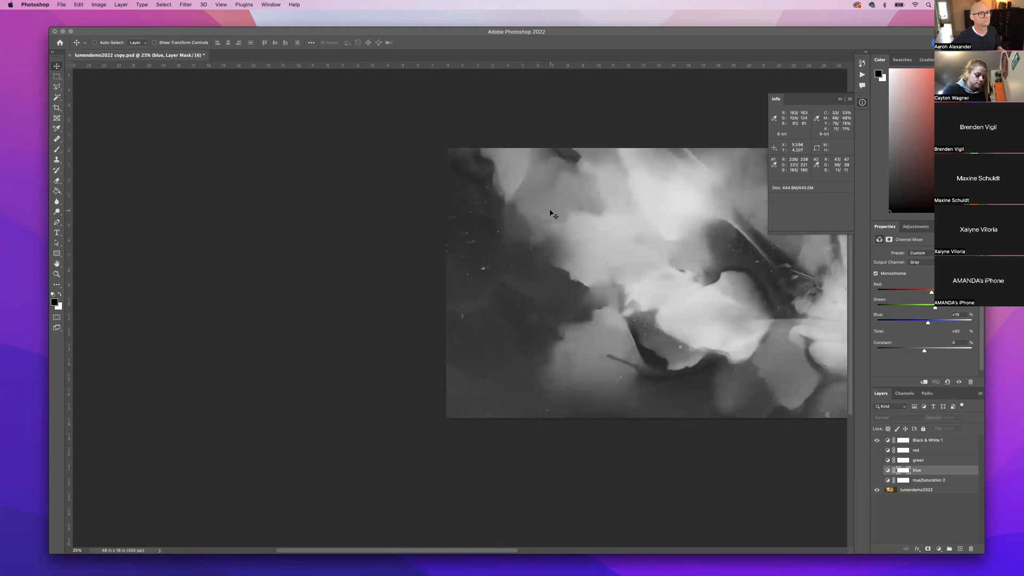
{"action": "scroll", "coordinate": [551, 213], "scroll_direction": "right", "scroll_amount": 8}
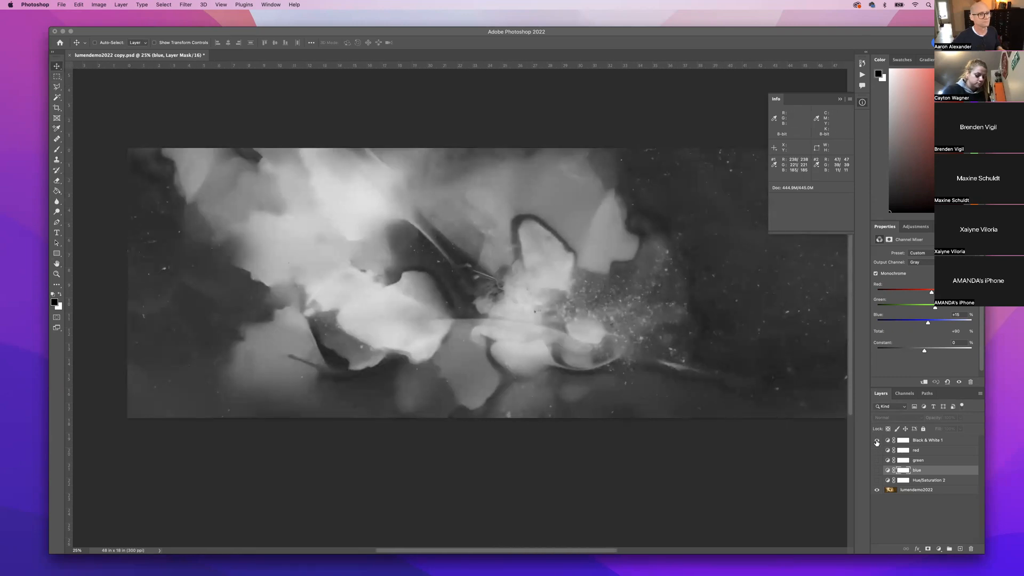
{"action": "left_click", "coordinate": [876, 441]}
{"action": "left_click", "coordinate": [877, 451]}
{"action": "left_click", "coordinate": [876, 451]}
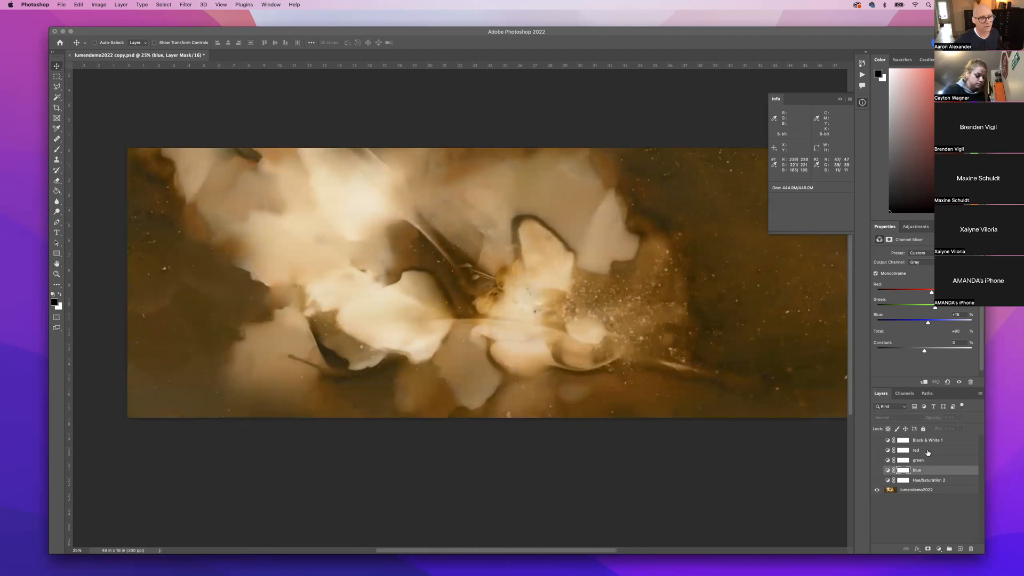
Create Group 1 above the red layer and move red, green and blue into it.
{"action": "left_click", "coordinate": [949, 549]}
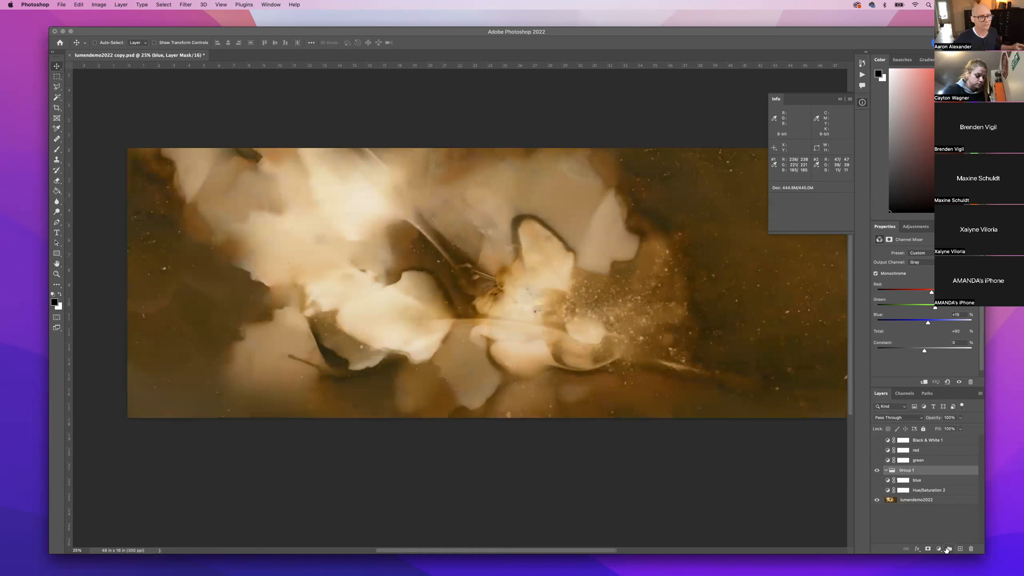
{"action": "left_click_drag", "start_coordinate": [906, 470], "coordinate": [908, 448]}
{"action": "left_click", "coordinate": [930, 461]}
{"action": "right_click", "coordinate": [931, 483]}
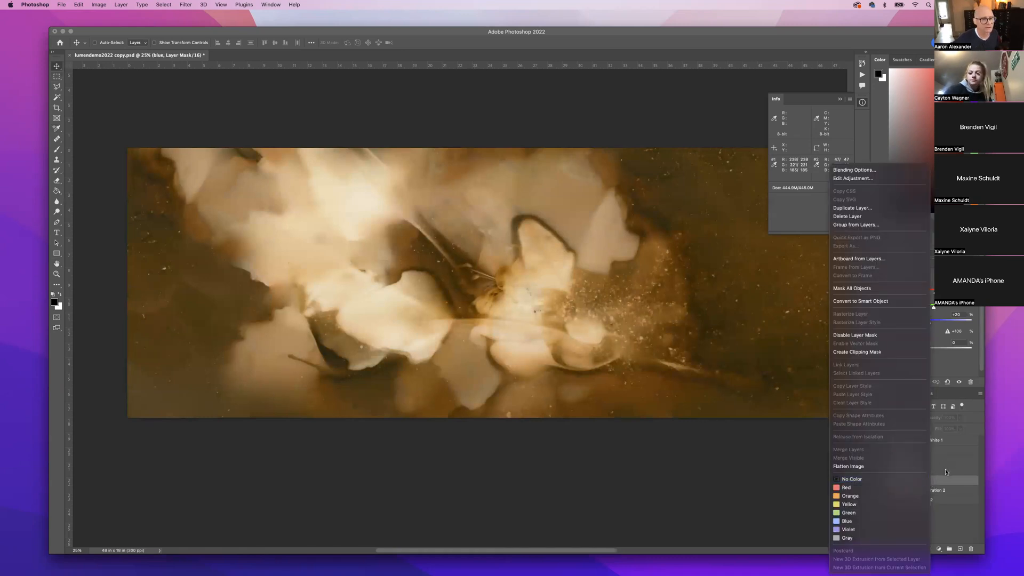
{"action": "left_click", "coordinate": [946, 472]}
{"action": "left_click", "coordinate": [932, 461]}
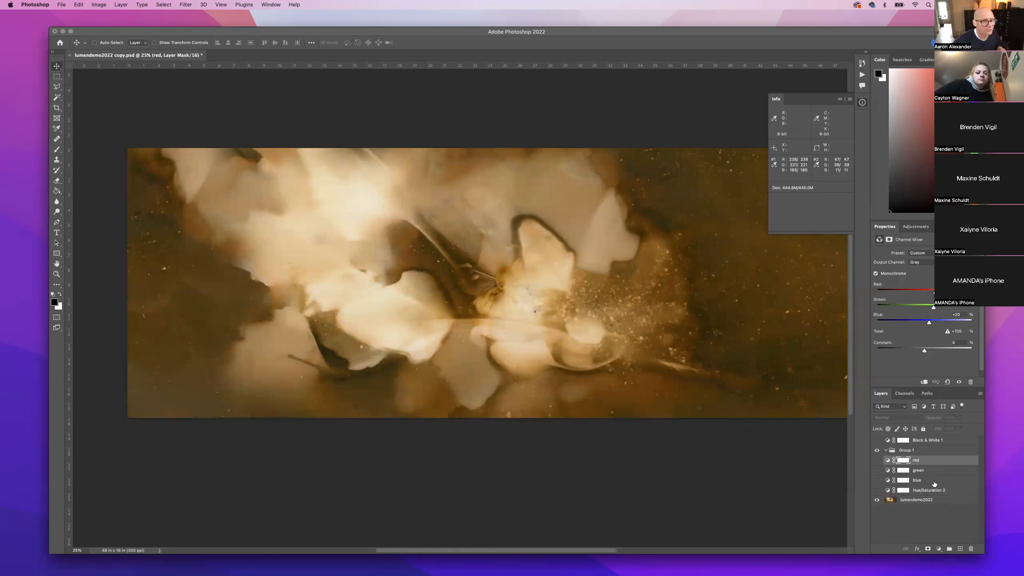
{"action": "left_click", "coordinate": [935, 484], "text": "shift"}
{"action": "left_click_drag", "start_coordinate": [923, 454], "coordinate": [908, 453]}
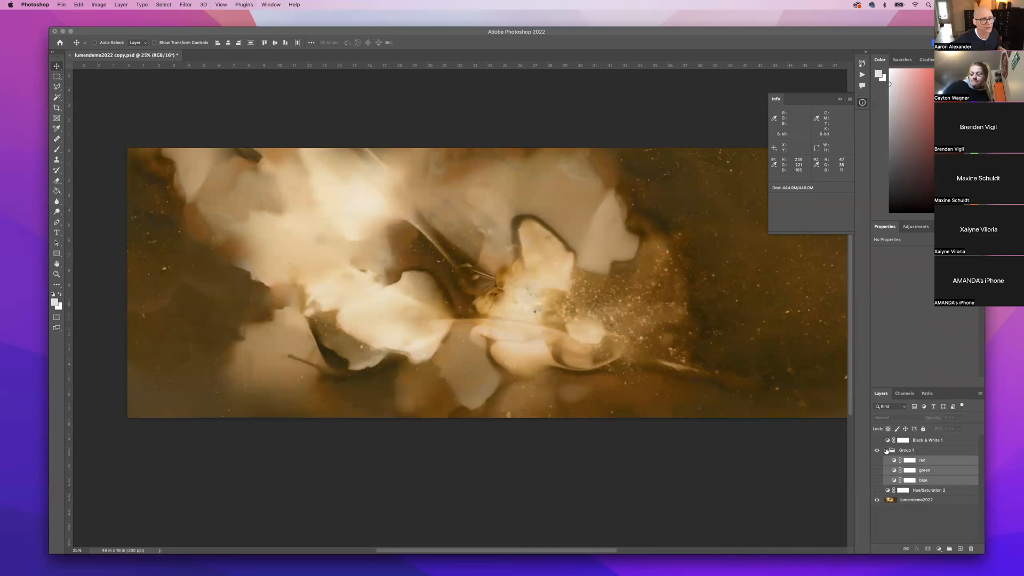
Collapse the group and rename it 'channels'.
{"action": "left_click", "coordinate": [887, 451]}
{"action": "double_click", "coordinate": [905, 451]}
{"action": "type", "text": "channels"}
{"action": "key", "text": "Return"}
{"action": "left_click", "coordinate": [901, 510]}
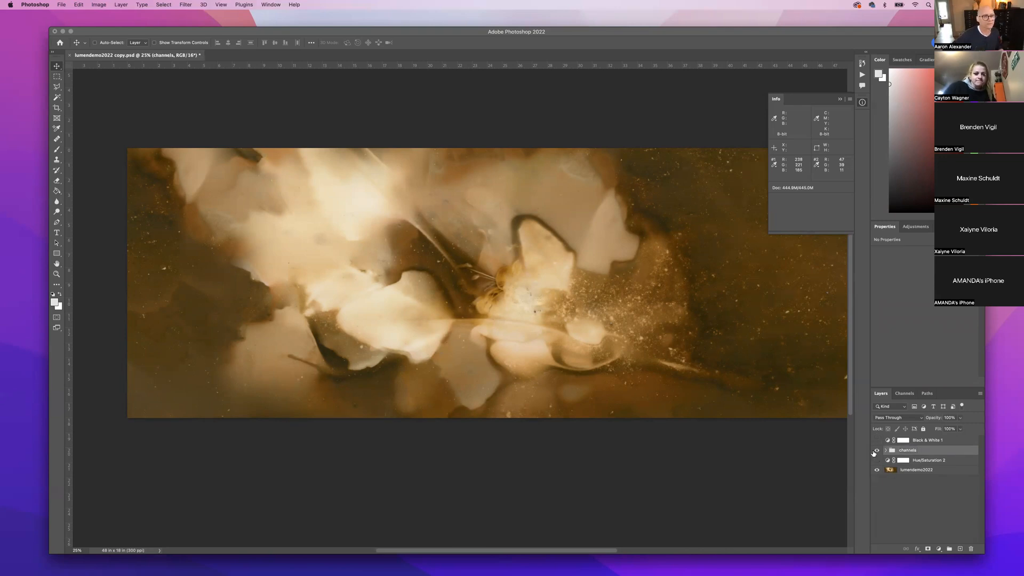
Compare the channels group against Black & White 1, then restore channels and hide Black & White 1.
{"action": "left_click", "coordinate": [877, 451]}
{"action": "left_click", "coordinate": [877, 441]}
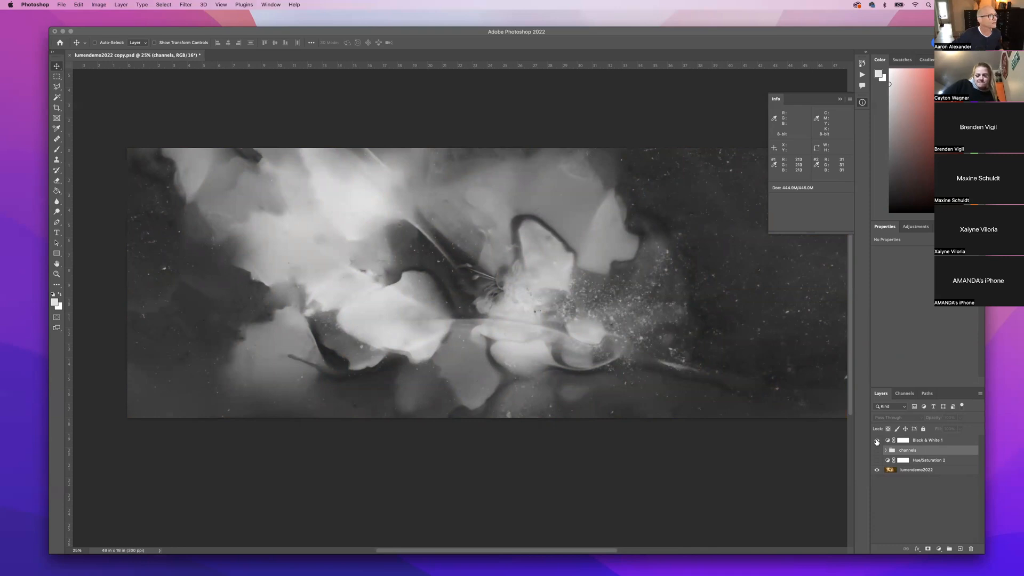
{"action": "left_click", "coordinate": [877, 441]}
{"action": "left_click", "coordinate": [877, 452]}
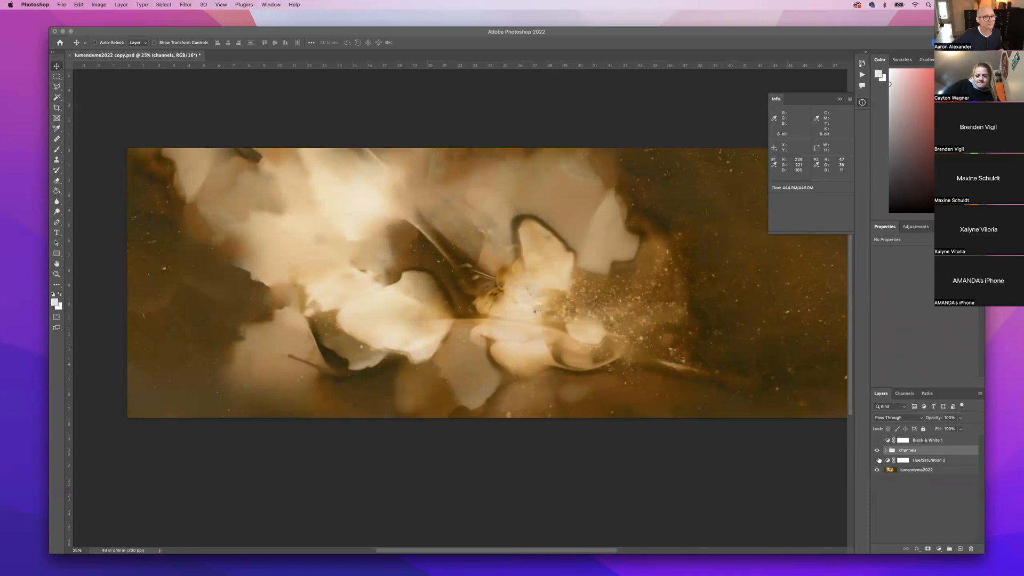
Turn on the red, green, blue and Hue/Saturation 2 layers, then collapse the channels group.
{"action": "left_click", "coordinate": [886, 450]}
{"action": "left_click", "coordinate": [877, 461]}
{"action": "left_click", "coordinate": [877, 472]}
{"action": "left_click", "coordinate": [877, 482]}
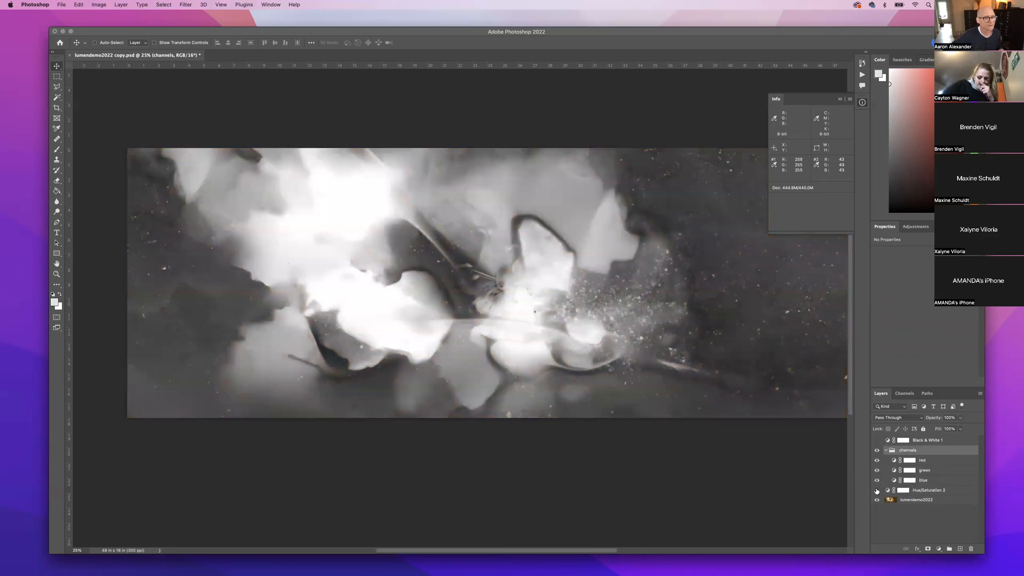
{"action": "left_click", "coordinate": [876, 491]}
{"action": "left_click", "coordinate": [877, 451]}
{"action": "left_click", "coordinate": [886, 450]}
Compare once more, ending with channels shown and Black & White 1 hidden.
{"action": "left_click", "coordinate": [876, 451]}
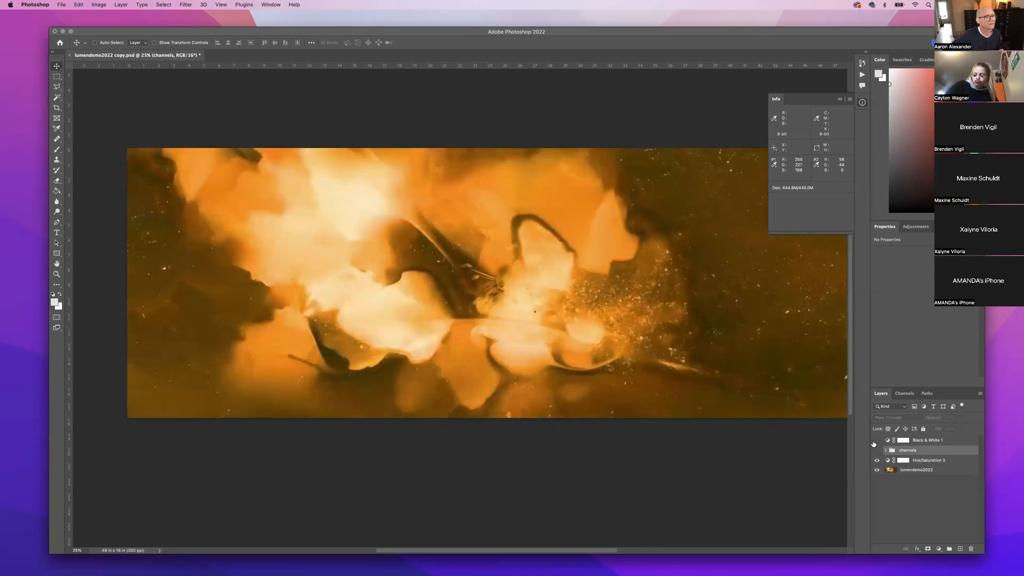
{"action": "left_click", "coordinate": [876, 440]}
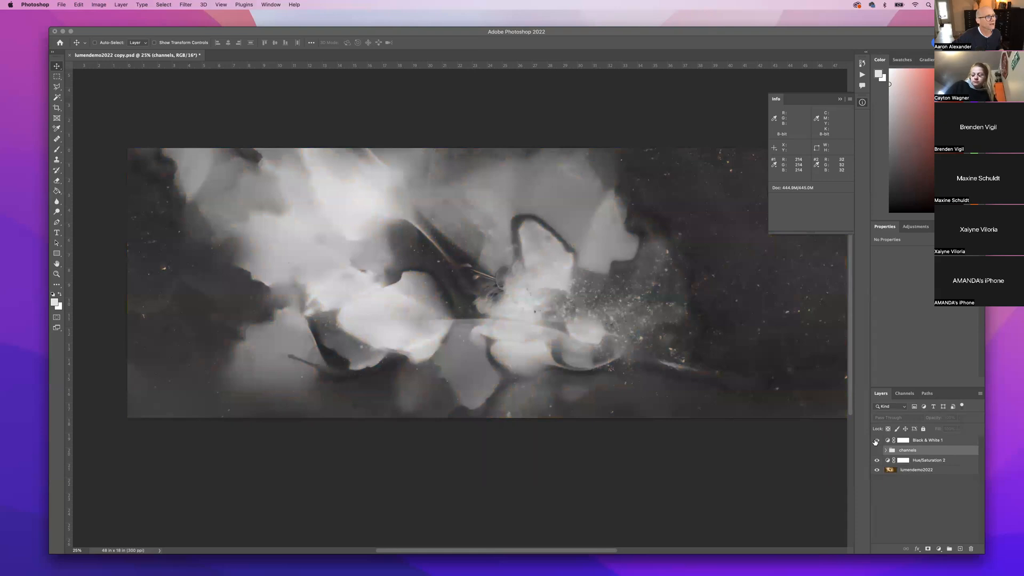
{"action": "left_click", "coordinate": [877, 451]}
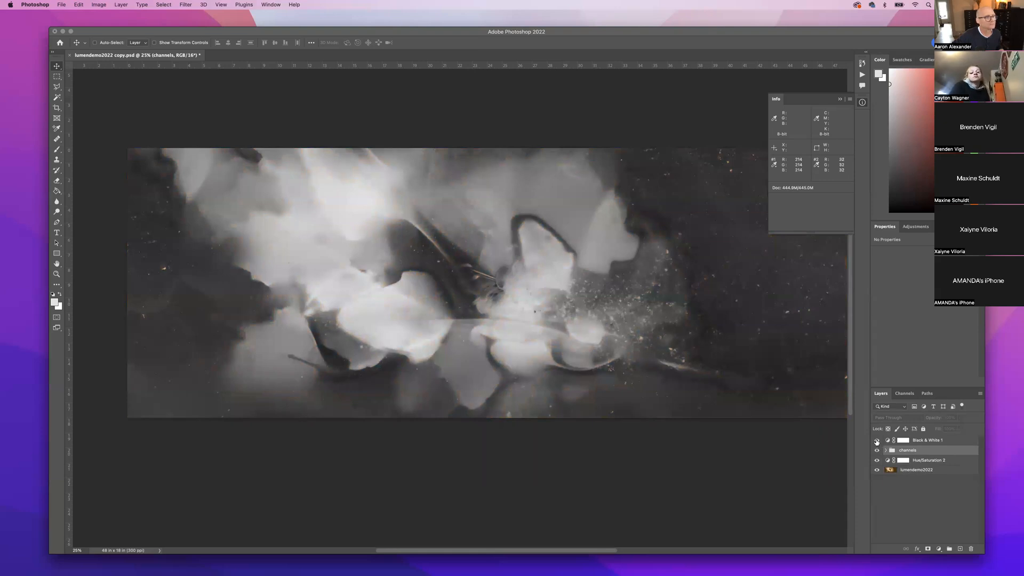
{"action": "left_click", "coordinate": [877, 441]}
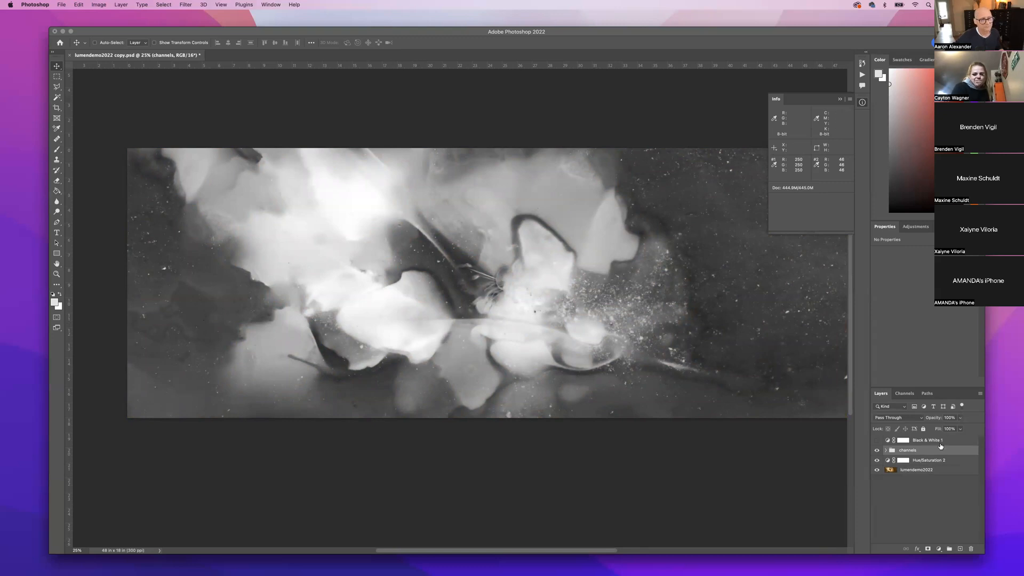
Trash the Black & White 1 layer, review the channels group, and bring up the adjustment layer types.
{"action": "left_click_drag", "start_coordinate": [968, 550], "coordinate": [968, 550]}
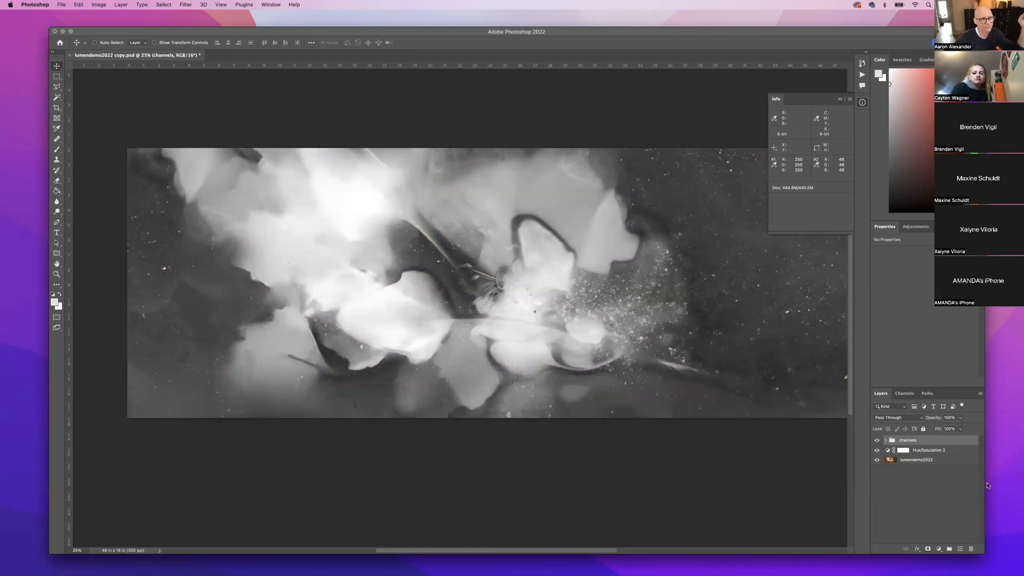
{"action": "left_click", "coordinate": [886, 441]}
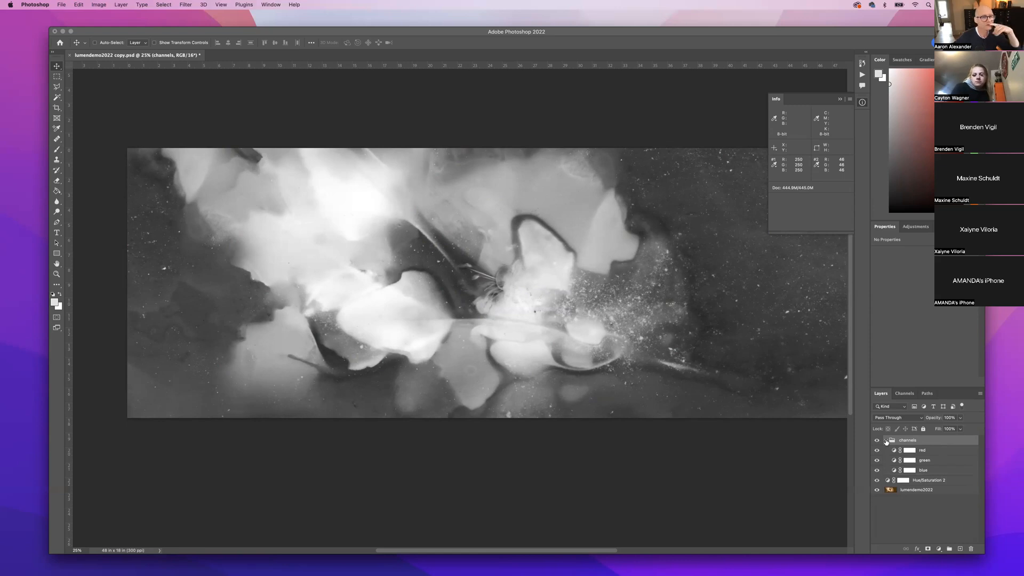
{"action": "left_click", "coordinate": [886, 441]}
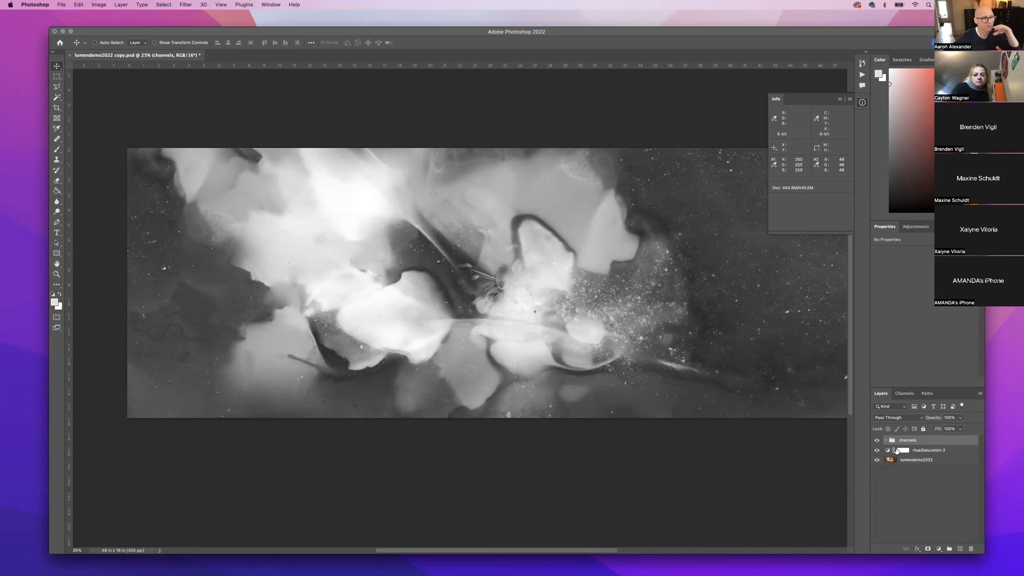
{"action": "left_click", "coordinate": [938, 550]}
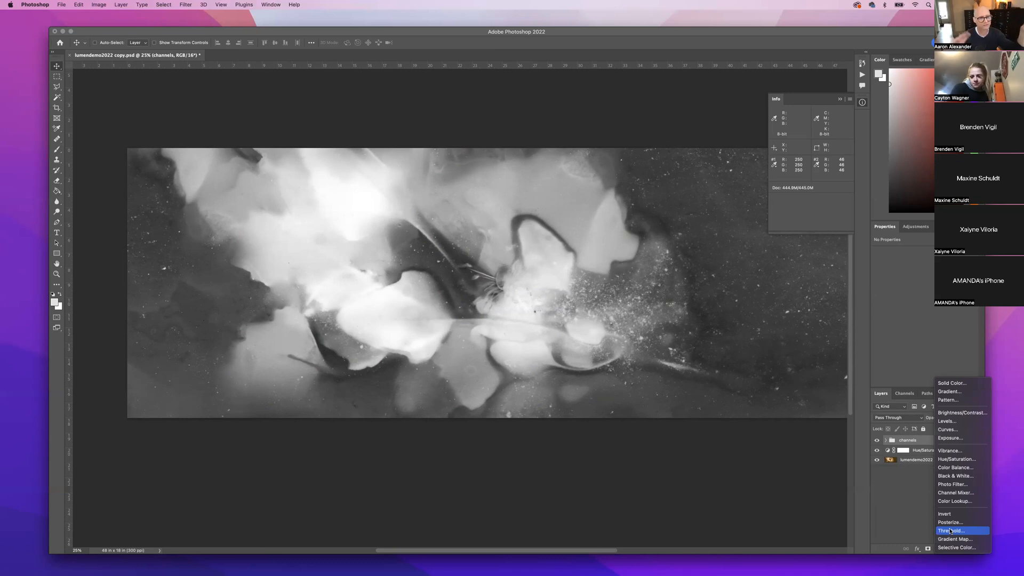
{"action": "left_click", "coordinate": [950, 431]}
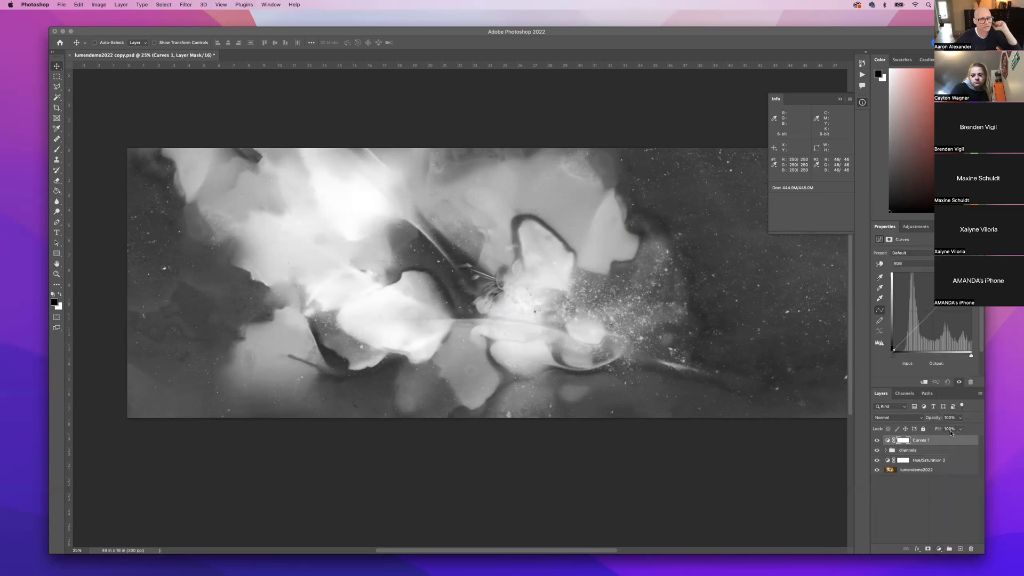
{"action": "double_click", "coordinate": [921, 439]}
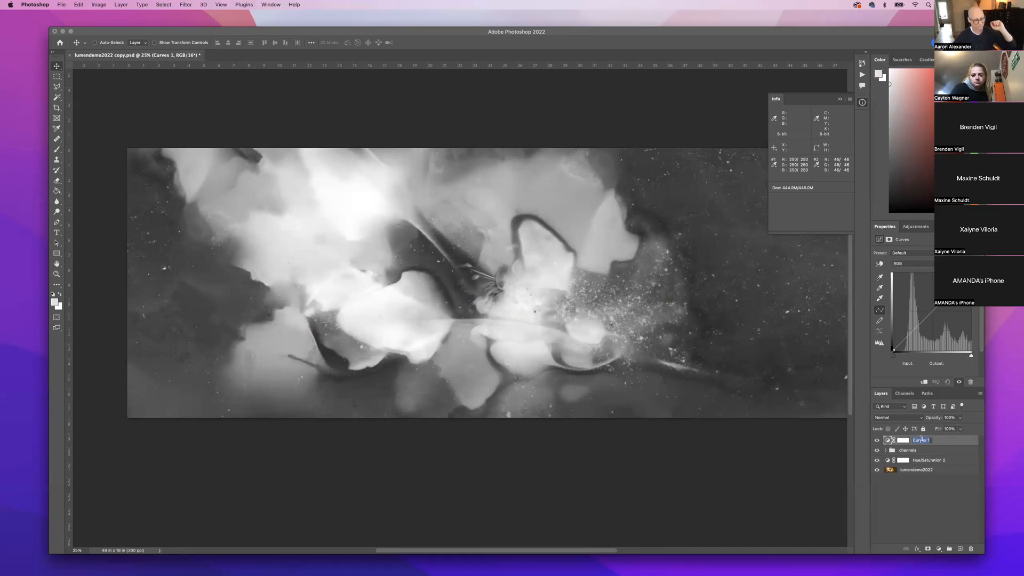
{"action": "type", "text": "highlights"}
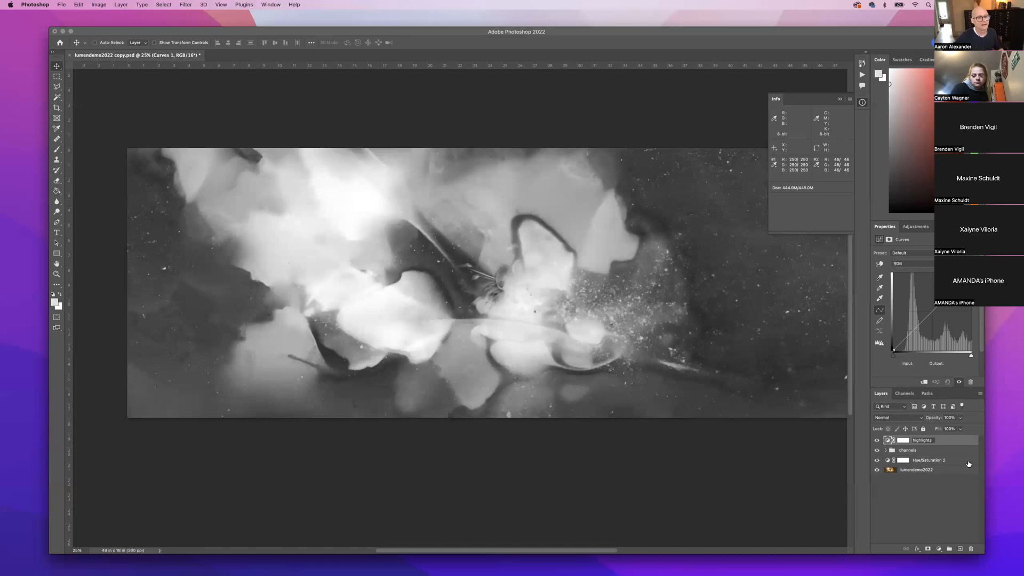
{"action": "key", "text": "Return"}
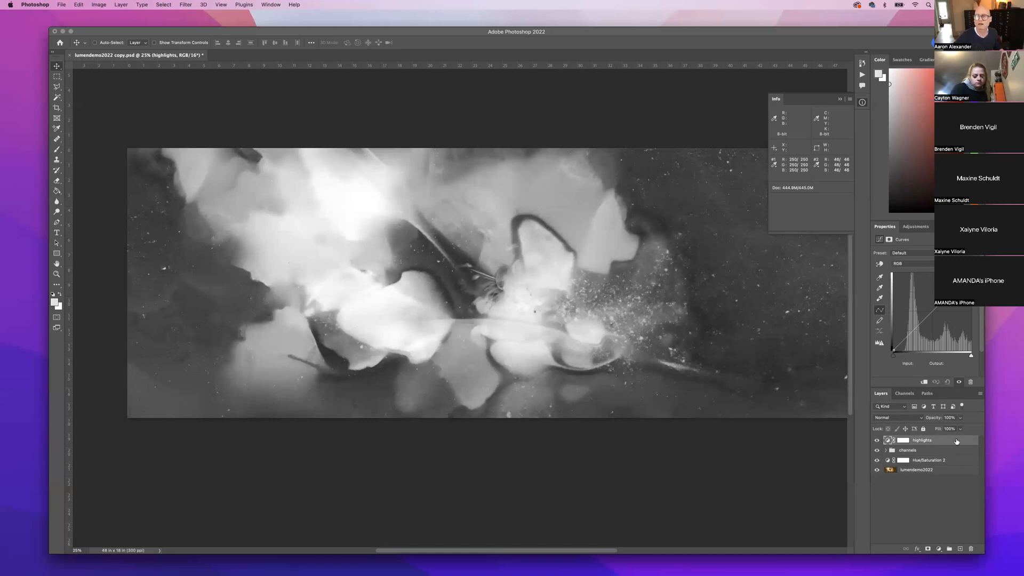
{"action": "left_click", "coordinate": [907, 253]}
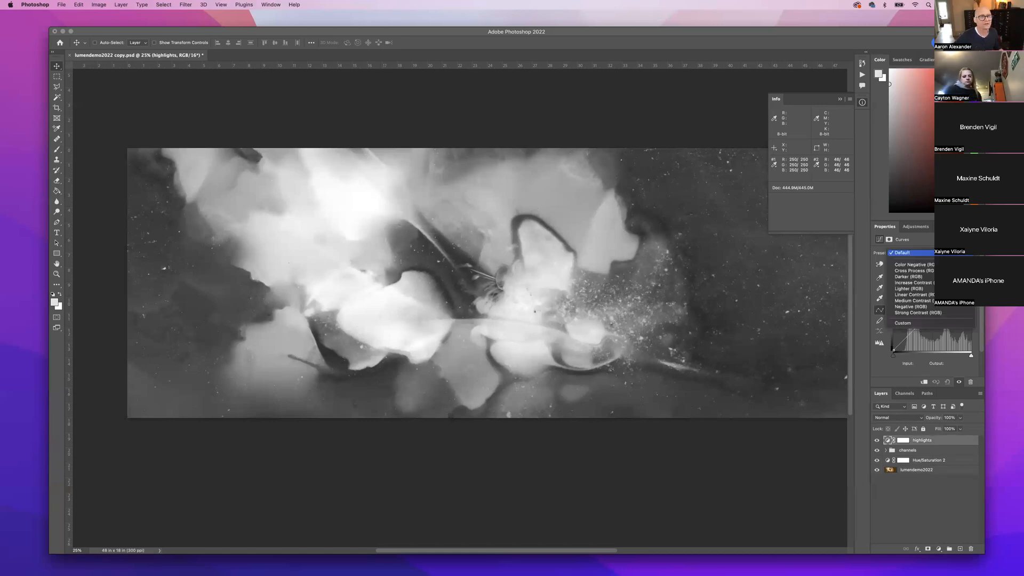
{"action": "left_click", "coordinate": [913, 313]}
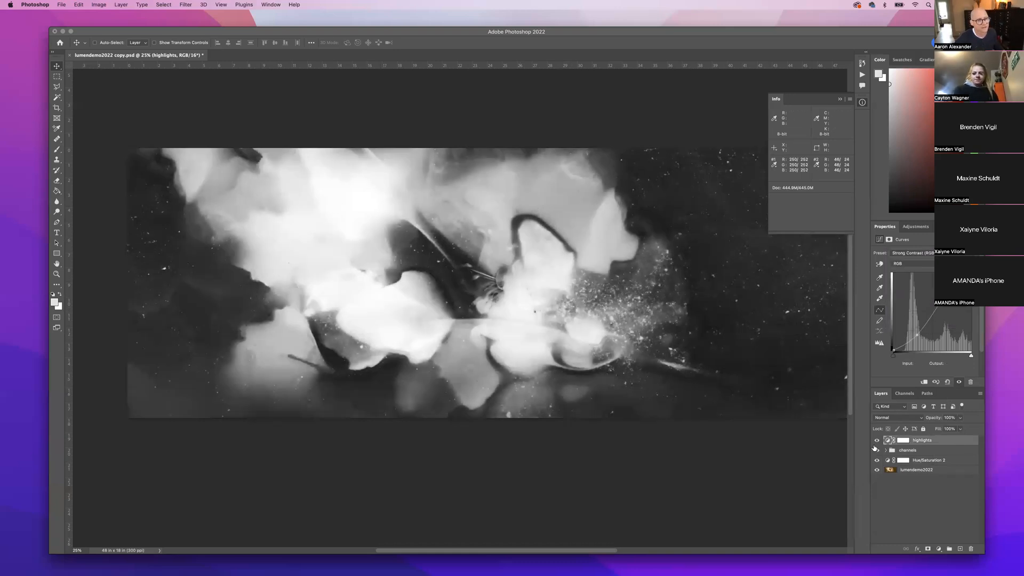
{"action": "left_click", "coordinate": [877, 442]}
{"action": "left_click", "coordinate": [877, 442]}
{"action": "left_click", "coordinate": [877, 442]}
{"action": "left_click", "coordinate": [877, 441]}
{"action": "left_click", "coordinate": [877, 442]}
{"action": "left_click", "coordinate": [877, 441]}
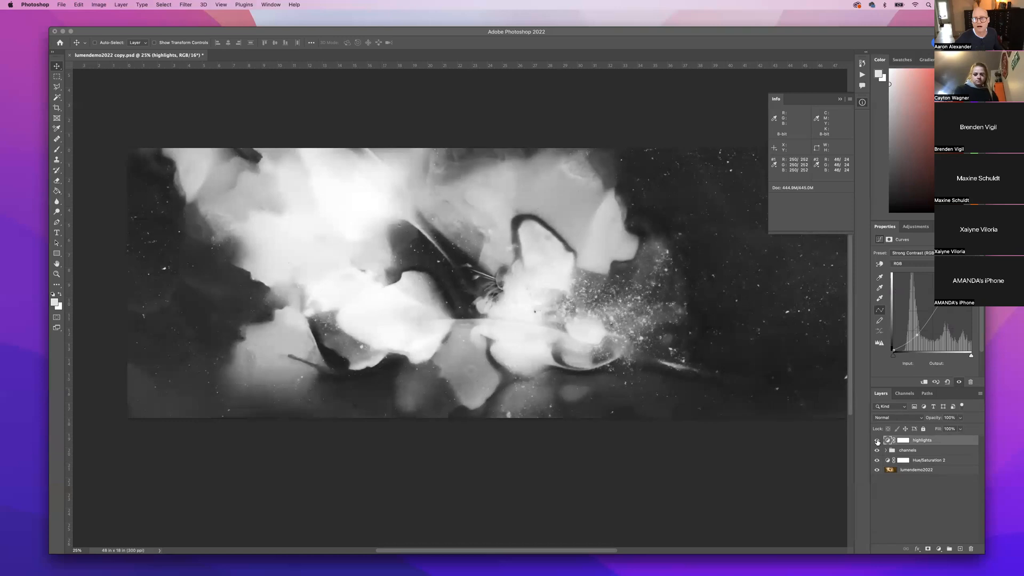
{"action": "left_click", "coordinate": [877, 442]}
{"action": "left_click", "coordinate": [877, 442]}
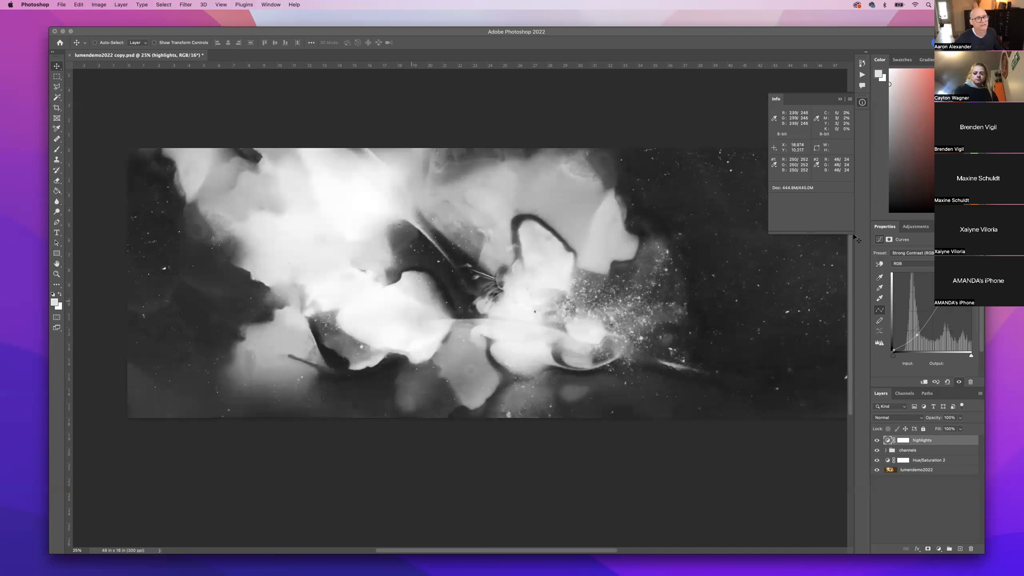
{"action": "left_click", "coordinate": [877, 441]}
{"action": "left_click", "coordinate": [877, 441]}
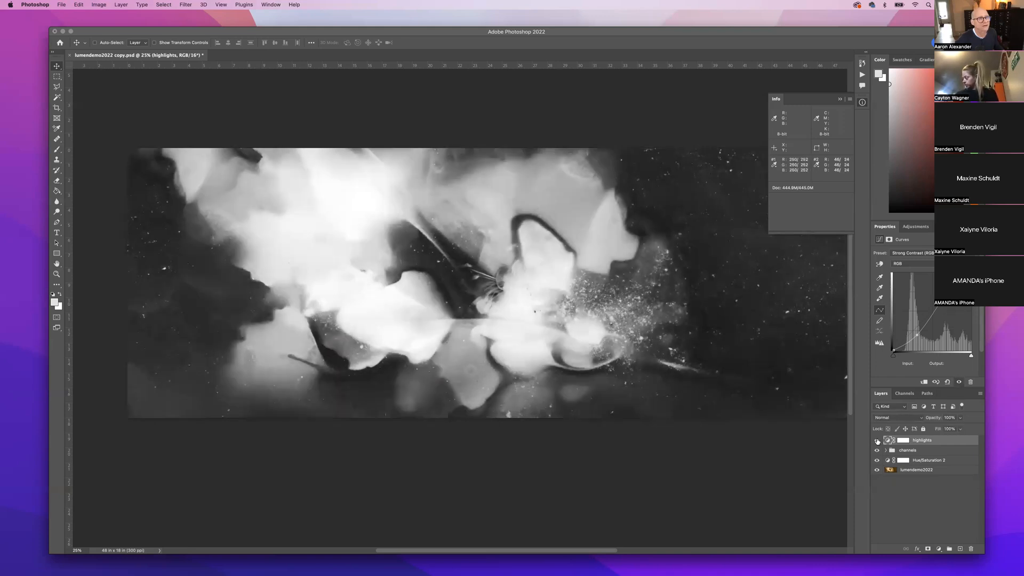
{"action": "left_click", "coordinate": [877, 441]}
{"action": "left_click", "coordinate": [877, 441]}
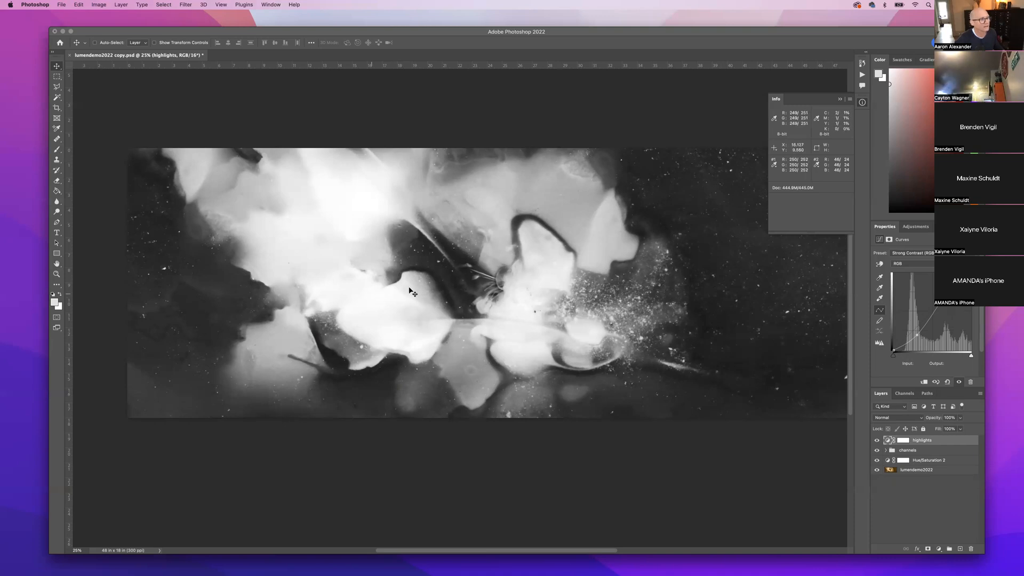
{"action": "left_click", "coordinate": [928, 452]}
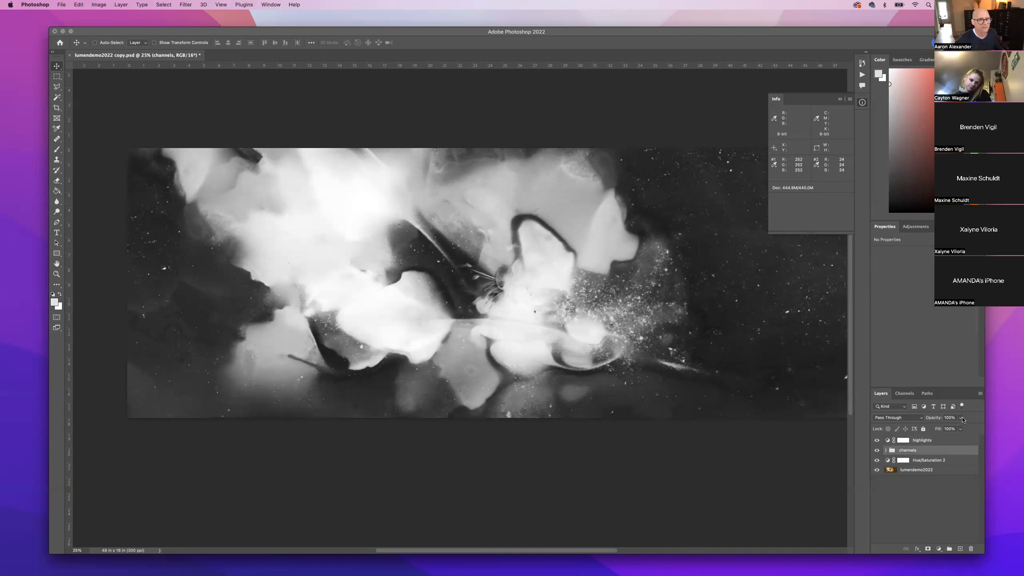
Lower the channels group's opacity to about 78% for a sepia tone.
{"action": "left_click", "coordinate": [962, 419]}
{"action": "left_click", "coordinate": [952, 429]}
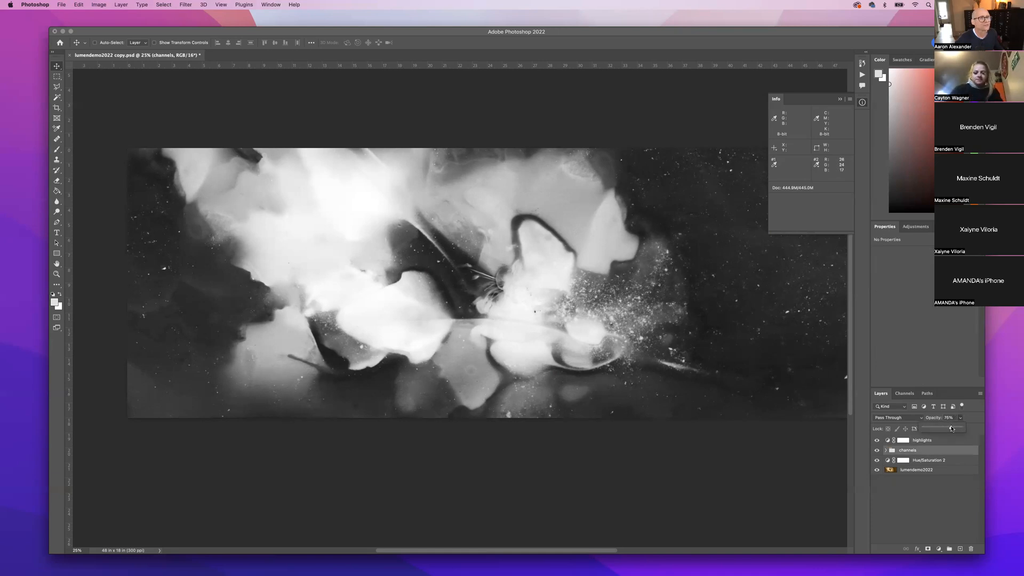
{"action": "left_click_drag", "start_coordinate": [953, 428], "coordinate": [951, 428]}
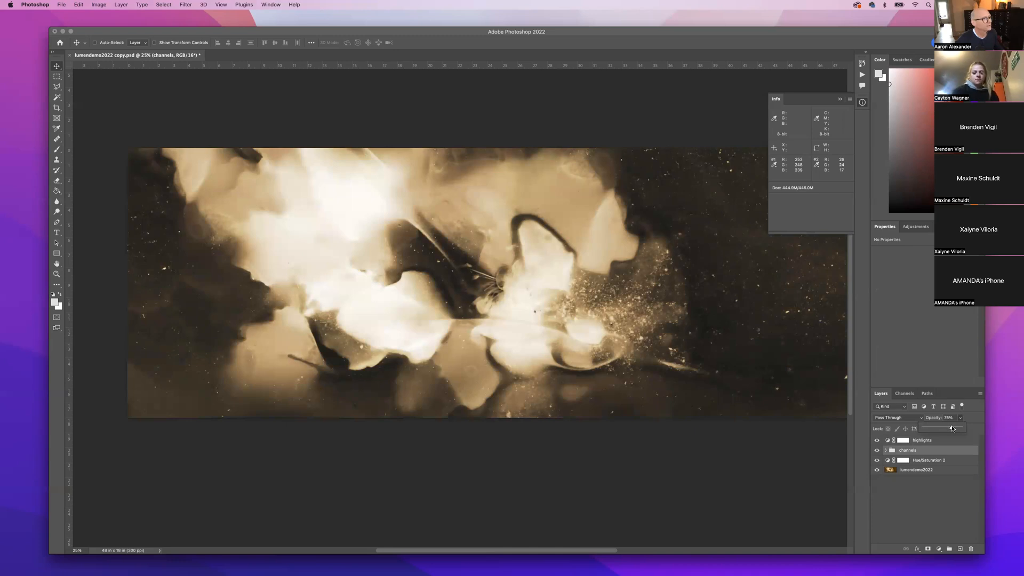
{"action": "left_click_drag", "start_coordinate": [953, 428], "coordinate": [954, 429]}
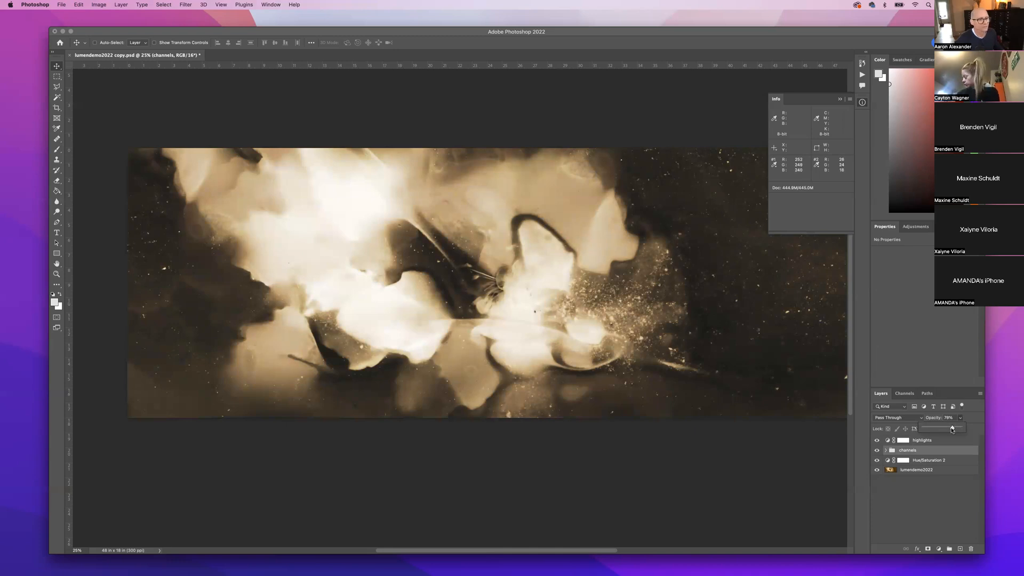
Select the highlights Curves layer and toggle its visibility repeatedly to compare the effect.
{"action": "left_click", "coordinate": [924, 442]}
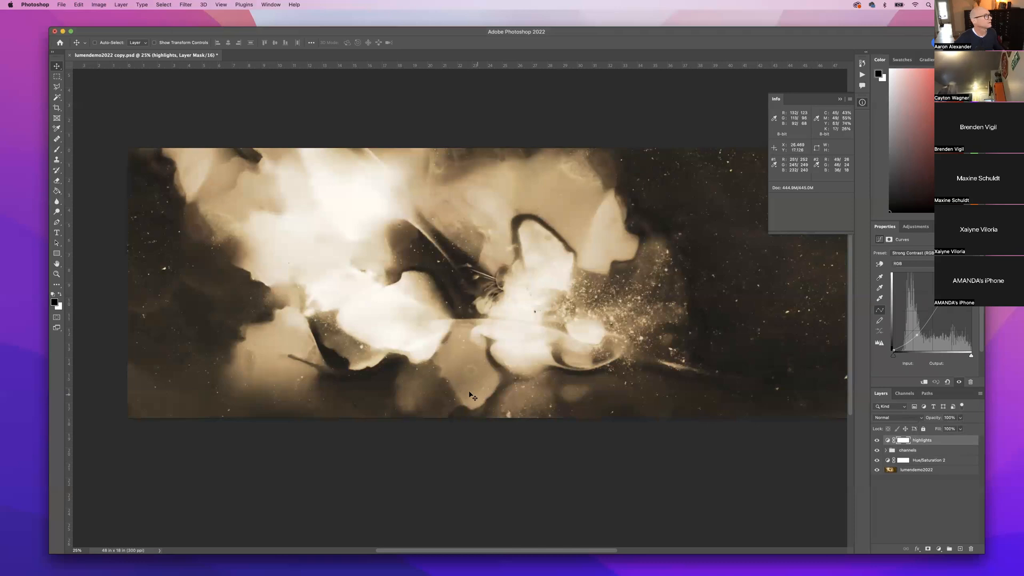
{"action": "scroll", "coordinate": [447, 339], "scroll_direction": "right", "scroll_amount": 1}
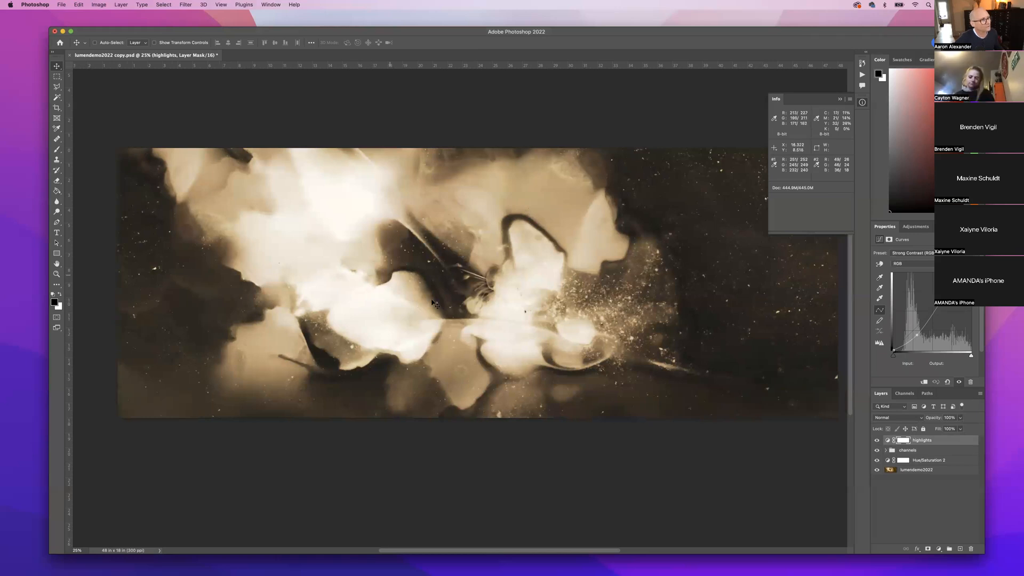
{"action": "left_click", "coordinate": [877, 440]}
{"action": "left_click", "coordinate": [877, 440]}
{"action": "left_click", "coordinate": [878, 440]}
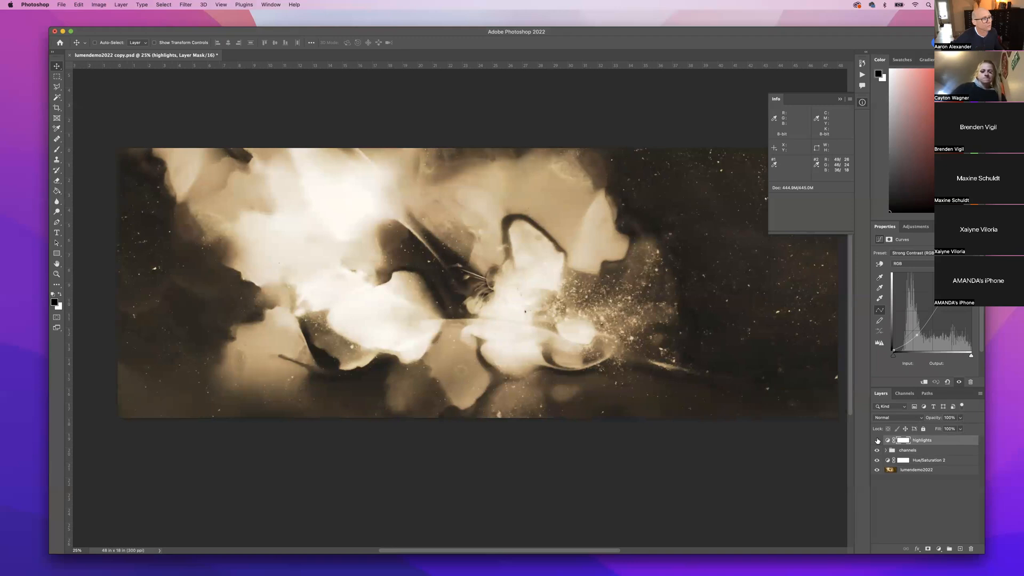
{"action": "left_click", "coordinate": [877, 440]}
{"action": "left_click", "coordinate": [877, 440]}
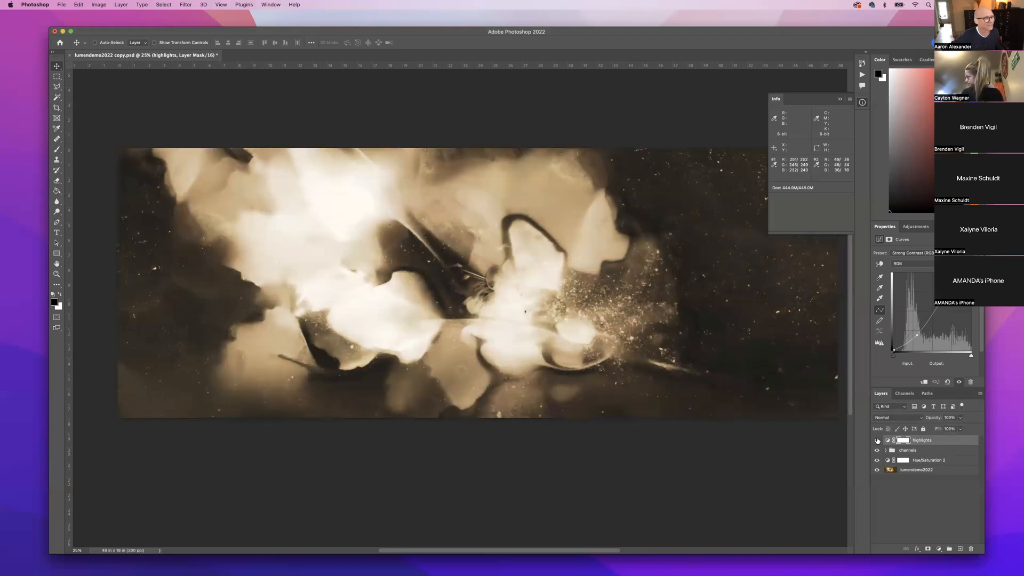
{"action": "left_click", "coordinate": [878, 440]}
{"action": "left_click", "coordinate": [877, 440]}
{"action": "left_click", "coordinate": [875, 440]}
{"action": "left_click", "coordinate": [875, 440]}
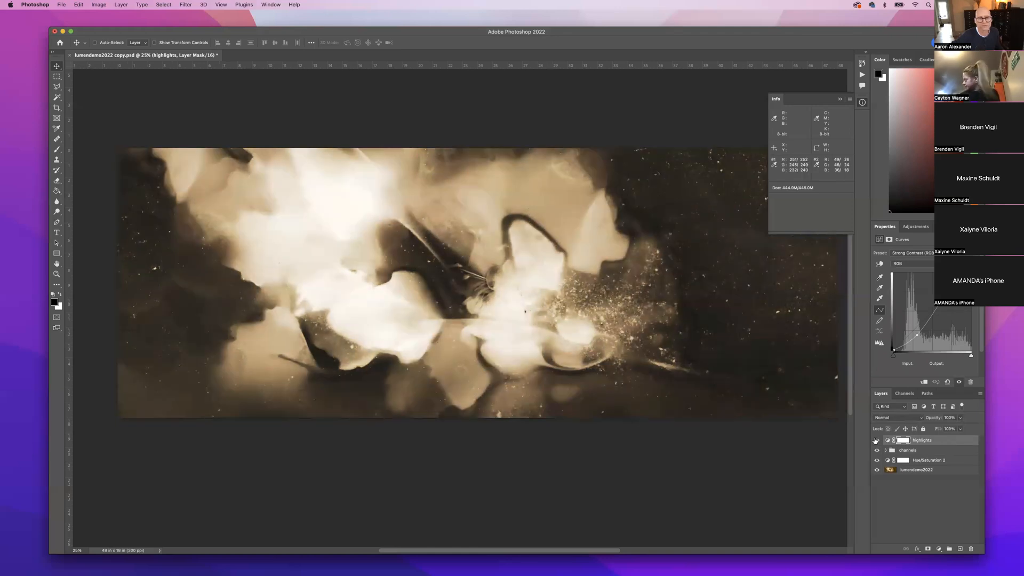
{"action": "left_click", "coordinate": [875, 441]}
{"action": "left_click", "coordinate": [875, 440]}
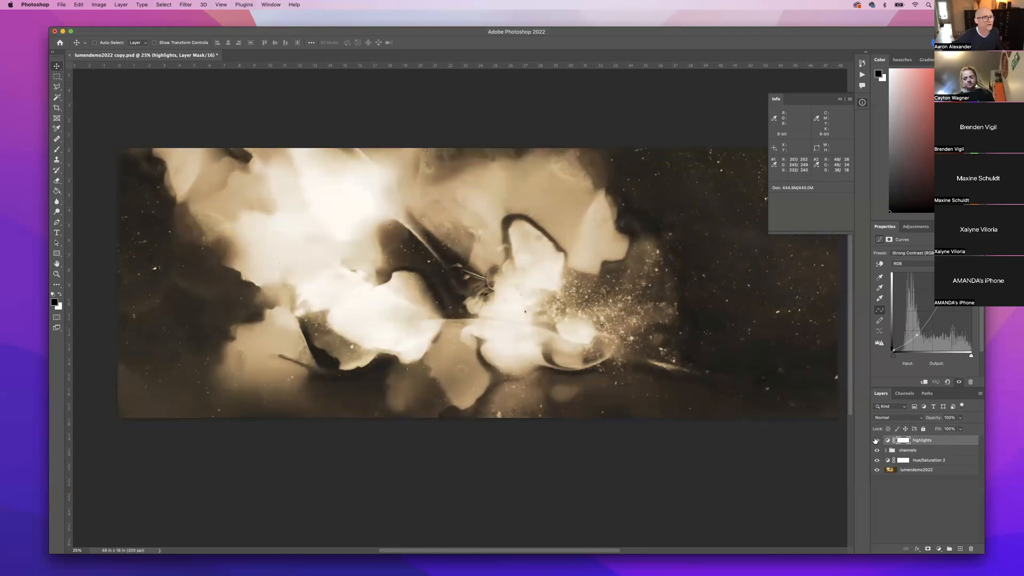
{"action": "left_click", "coordinate": [875, 440]}
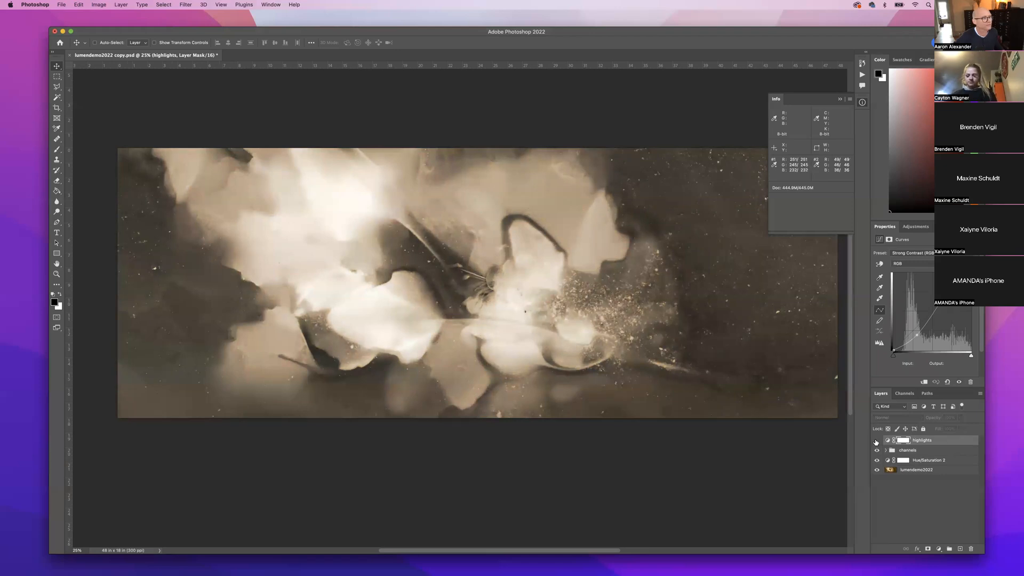
{"action": "left_click", "coordinate": [876, 441]}
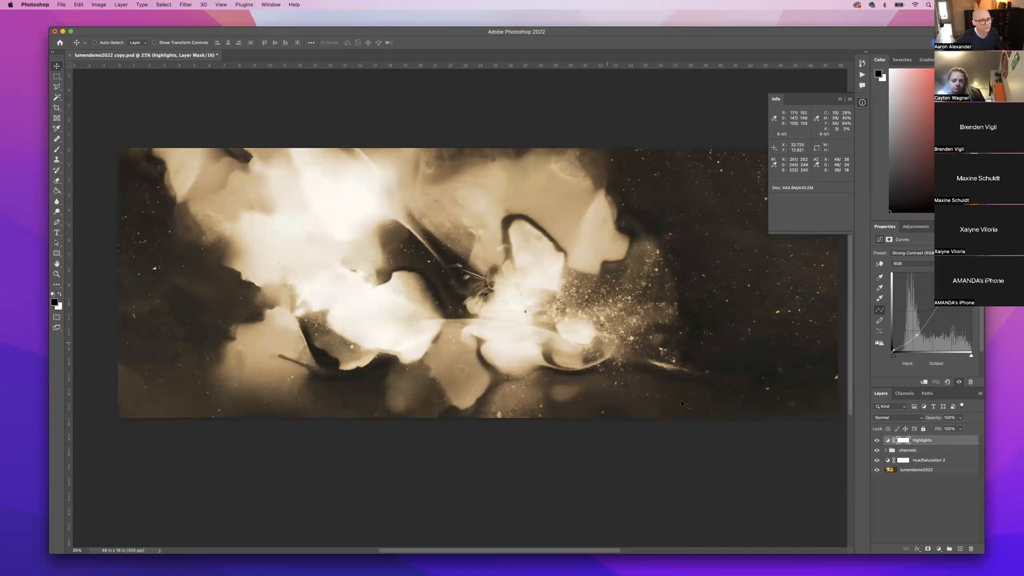
{"action": "left_click", "coordinate": [876, 440]}
{"action": "left_click", "coordinate": [876, 441]}
{"action": "left_click", "coordinate": [876, 441]}
{"action": "left_click", "coordinate": [876, 441]}
{"action": "left_click", "coordinate": [876, 441]}
{"action": "left_click", "coordinate": [876, 441]}
{"action": "left_click", "coordinate": [876, 441]}
{"action": "left_click", "coordinate": [876, 440]}
{"action": "left_click", "coordinate": [876, 440]}
{"action": "left_click", "coordinate": [876, 441]}
{"action": "left_click", "coordinate": [876, 441]}
{"action": "left_click", "coordinate": [876, 441]}
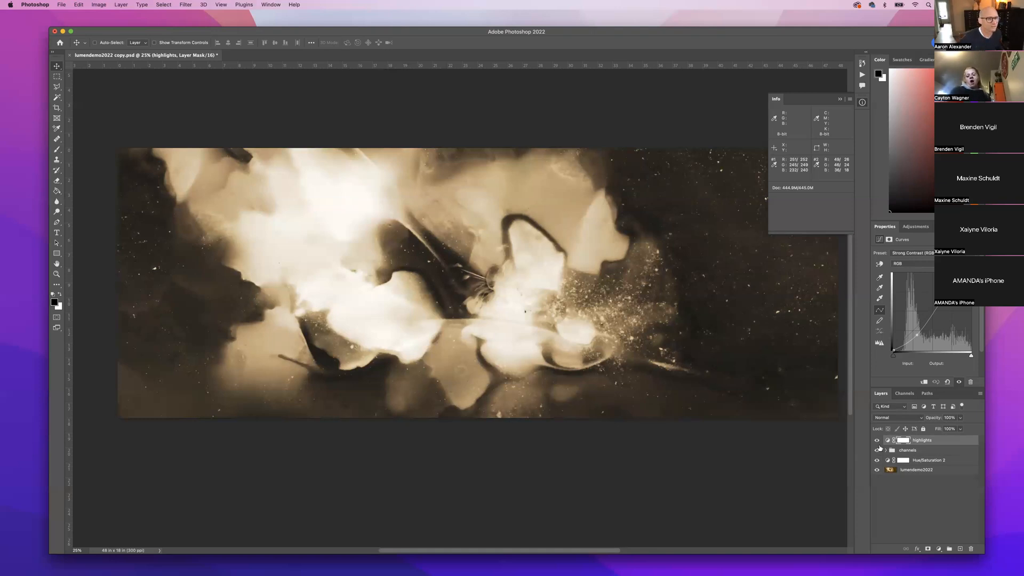
{"action": "left_click", "coordinate": [877, 440]}
{"action": "left_click", "coordinate": [877, 441]}
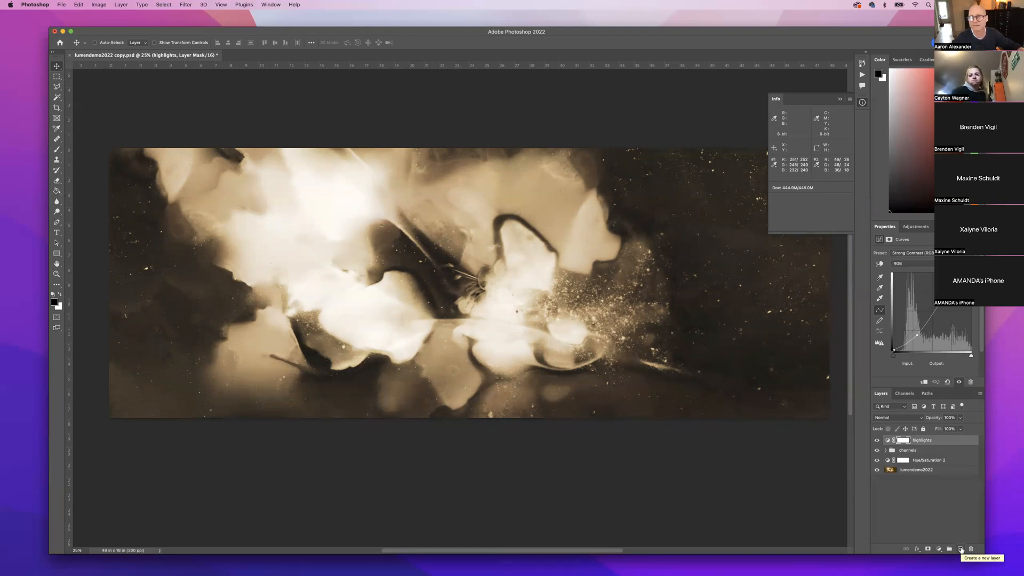
Add an empty Layer 1 on top and set the foreground colour to light green (about R152 G239 B96).
{"action": "left_click", "coordinate": [961, 550]}
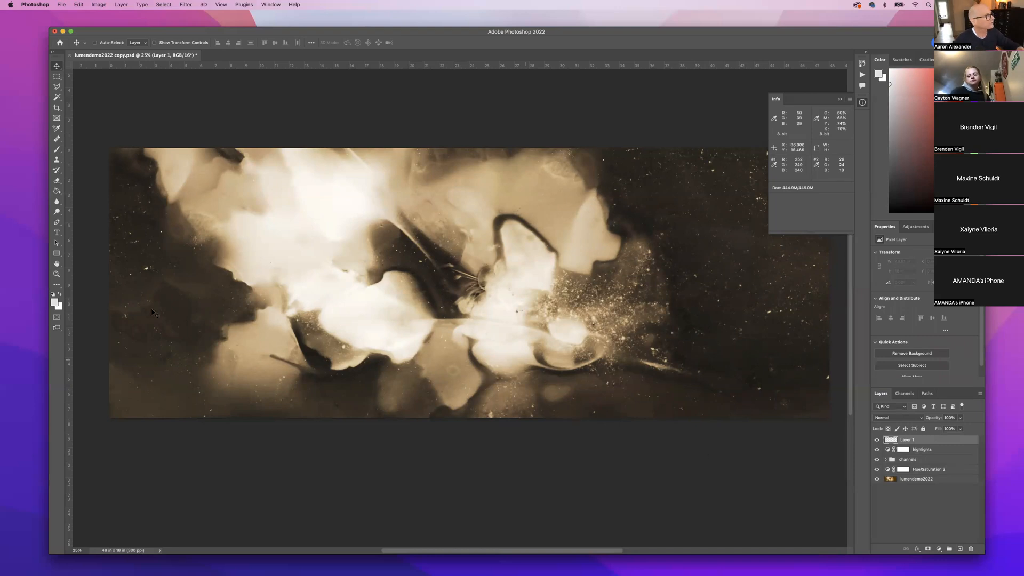
{"action": "key", "text": "i"}
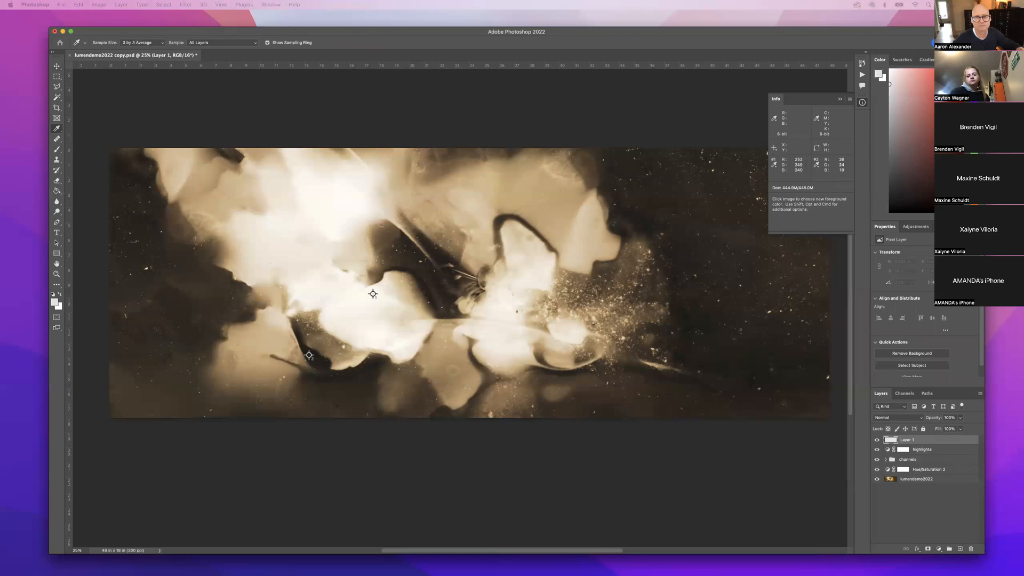
{"action": "left_click_drag", "start_coordinate": [854, 58], "coordinate": [746, 139]}
{"action": "left_click_drag", "start_coordinate": [753, 260], "coordinate": [752, 233]}
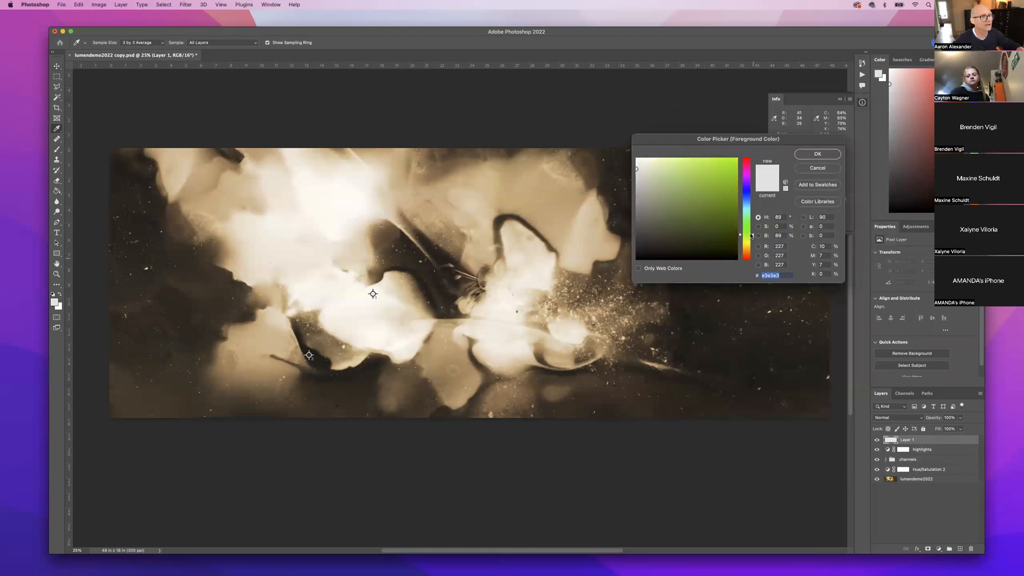
{"action": "left_click", "coordinate": [697, 163]}
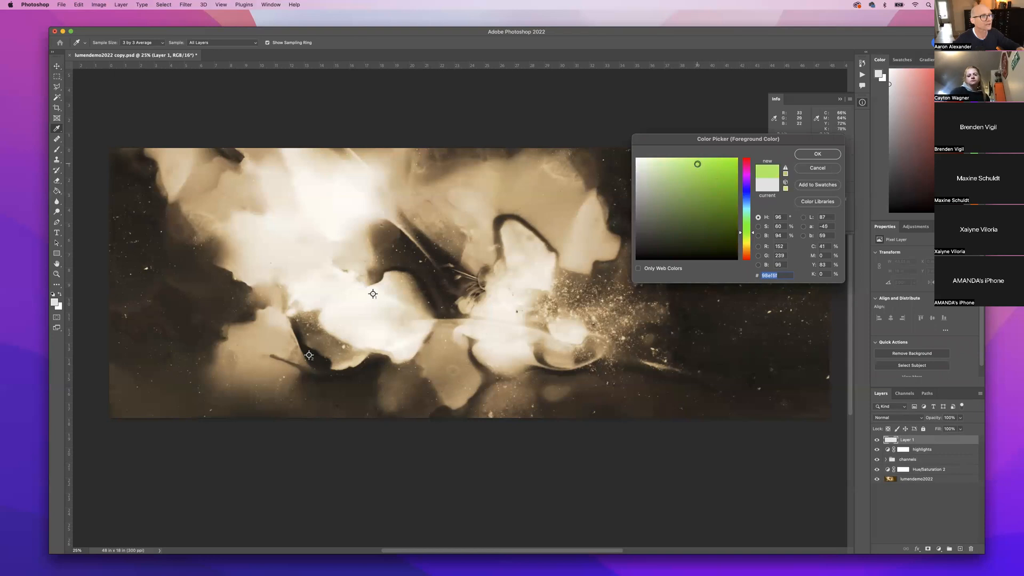
{"action": "left_click", "coordinate": [818, 153]}
{"action": "key", "text": "b"}
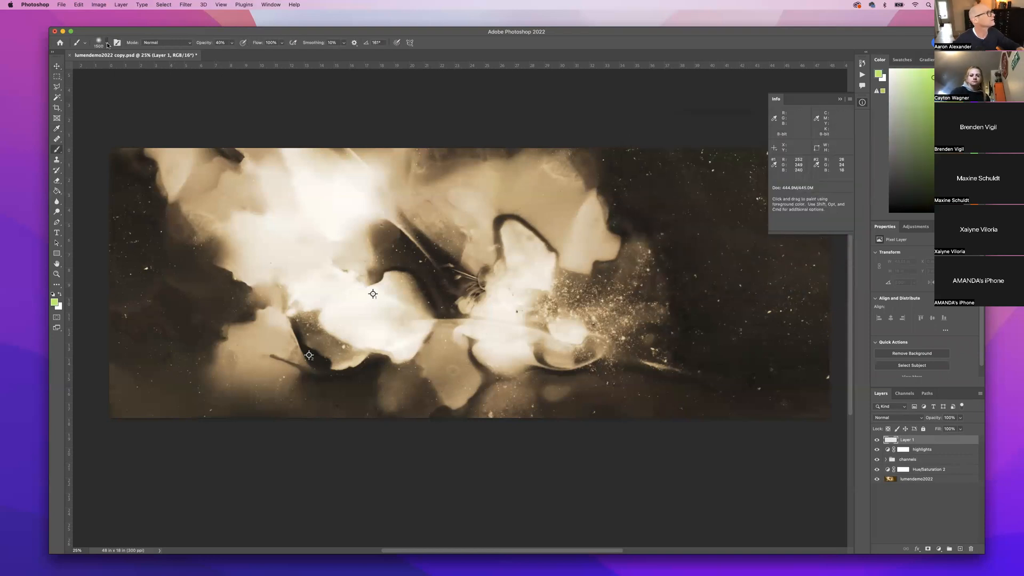
{"action": "left_click", "coordinate": [107, 43]}
Shrink the brush to about 27 px and toggle the highlights layer to compare.
{"action": "left_click_drag", "start_coordinate": [102, 67], "coordinate": [100, 68]}
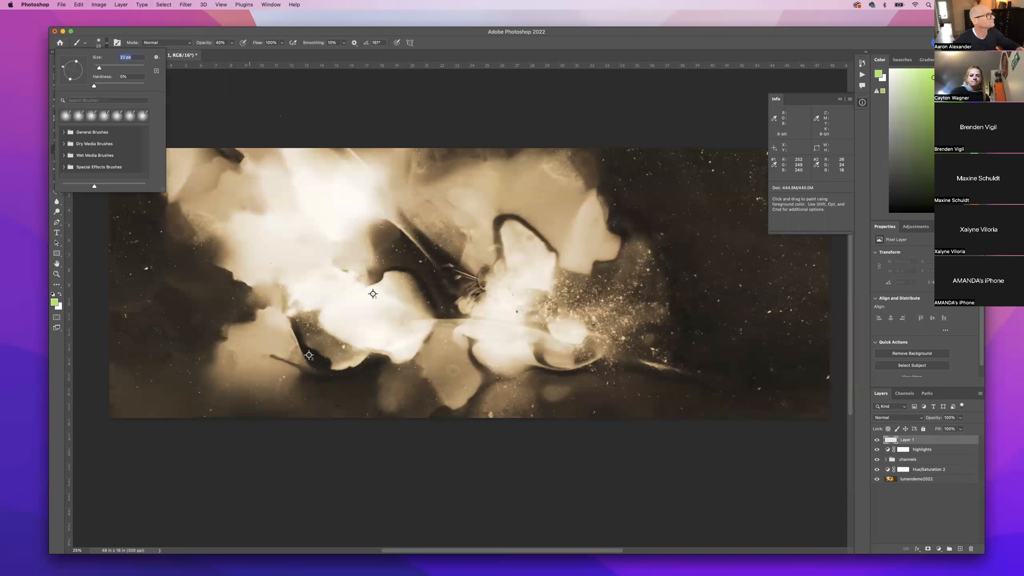
{"action": "key", "text": "Return"}
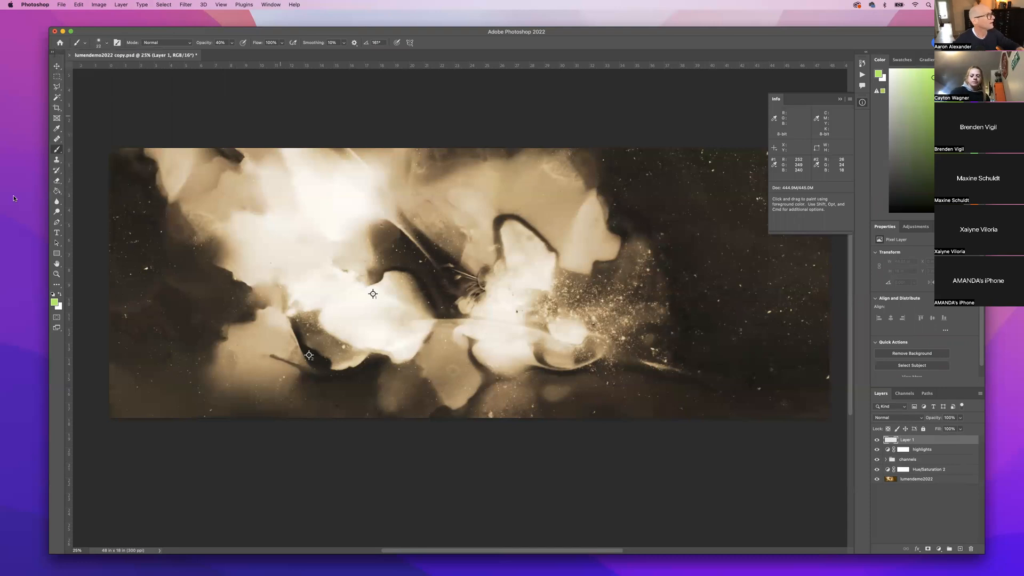
{"action": "left_click", "coordinate": [877, 451]}
{"action": "left_click", "coordinate": [877, 451]}
{"action": "left_click", "coordinate": [877, 450]}
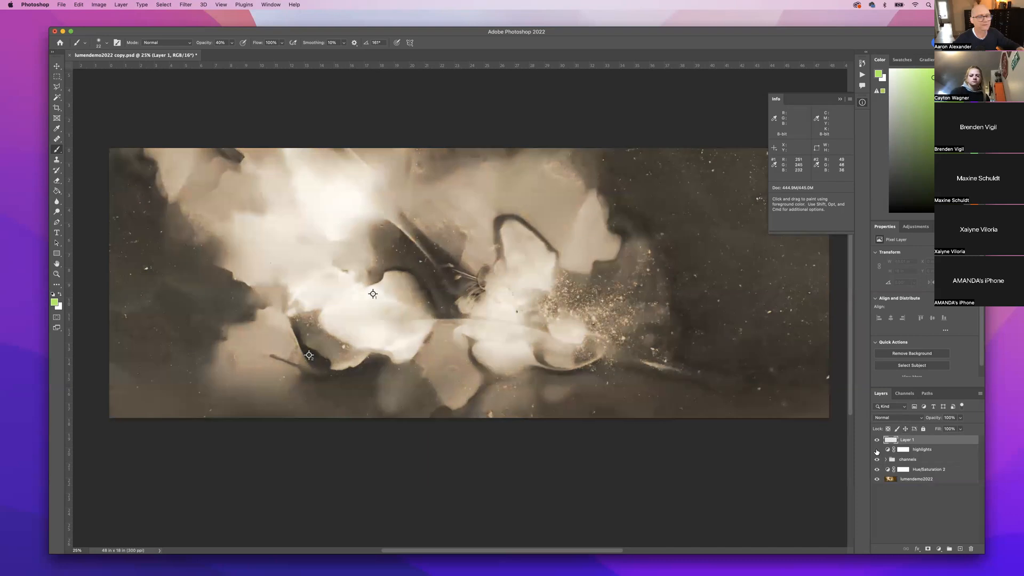
{"action": "left_click", "coordinate": [878, 451]}
{"action": "left_click", "coordinate": [877, 451]}
{"action": "left_click", "coordinate": [878, 450]}
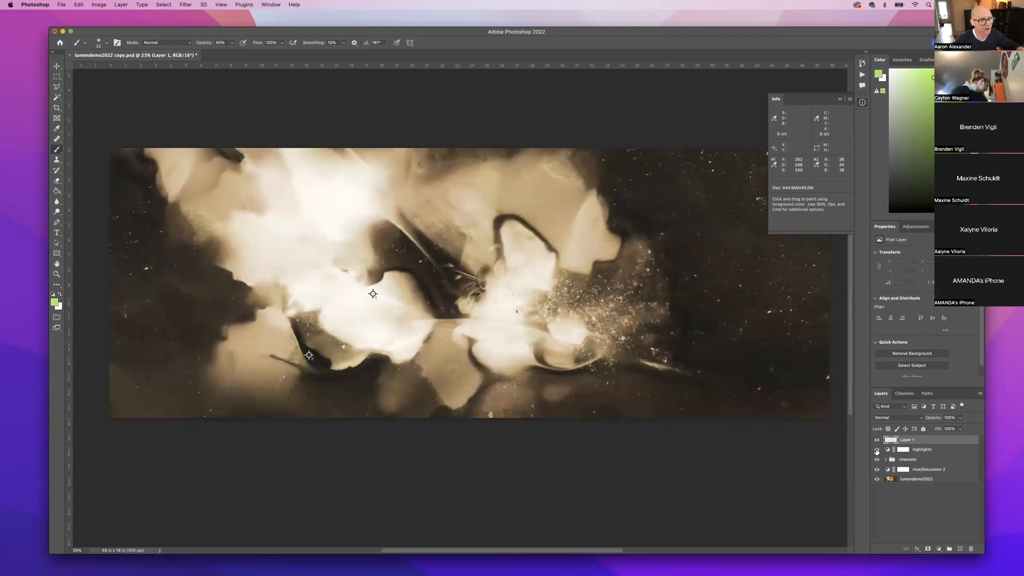
{"action": "left_click", "coordinate": [877, 451]}
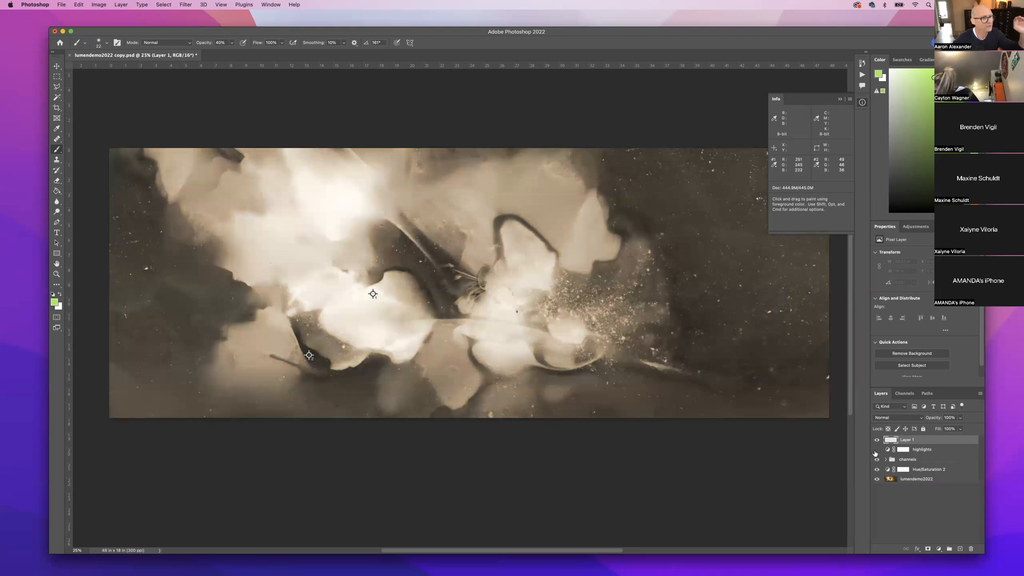
{"action": "left_click", "coordinate": [877, 451]}
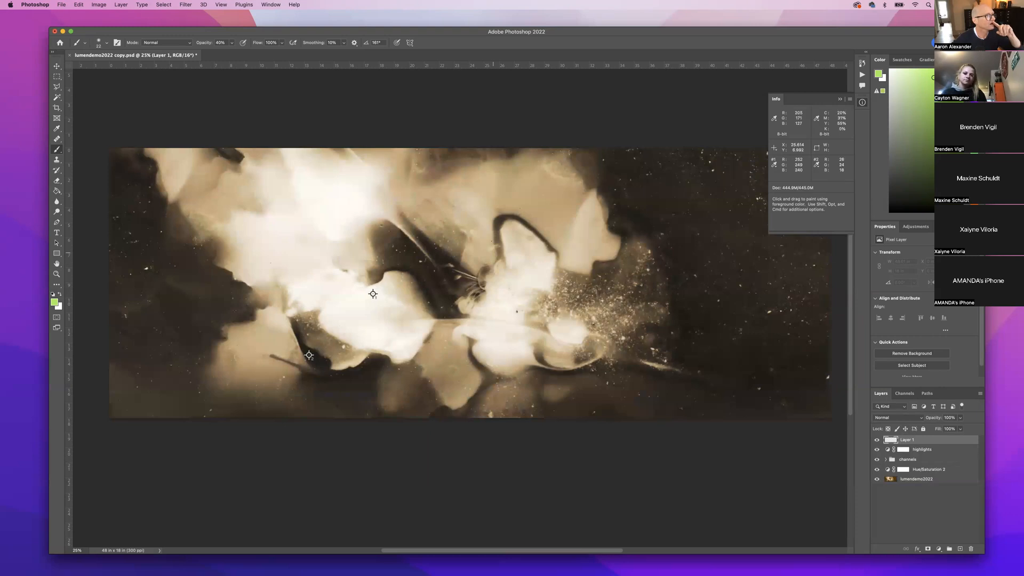
Set the brush to 38 px and paint a green outline around the central flower on Layer 1.
{"action": "left_click_drag", "start_coordinate": [492, 238], "coordinate": [529, 285]}
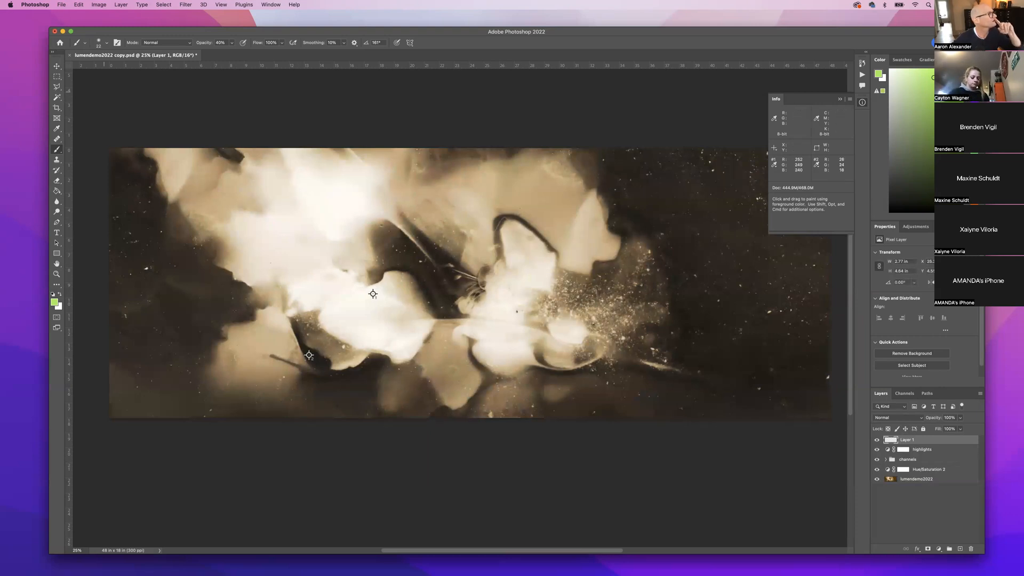
{"action": "scroll", "coordinate": [125, 101], "scroll_direction": "down", "scroll_amount": 2}
{"action": "left_click", "coordinate": [109, 44]}
{"action": "left_click_drag", "start_coordinate": [101, 67], "coordinate": [103, 68]}
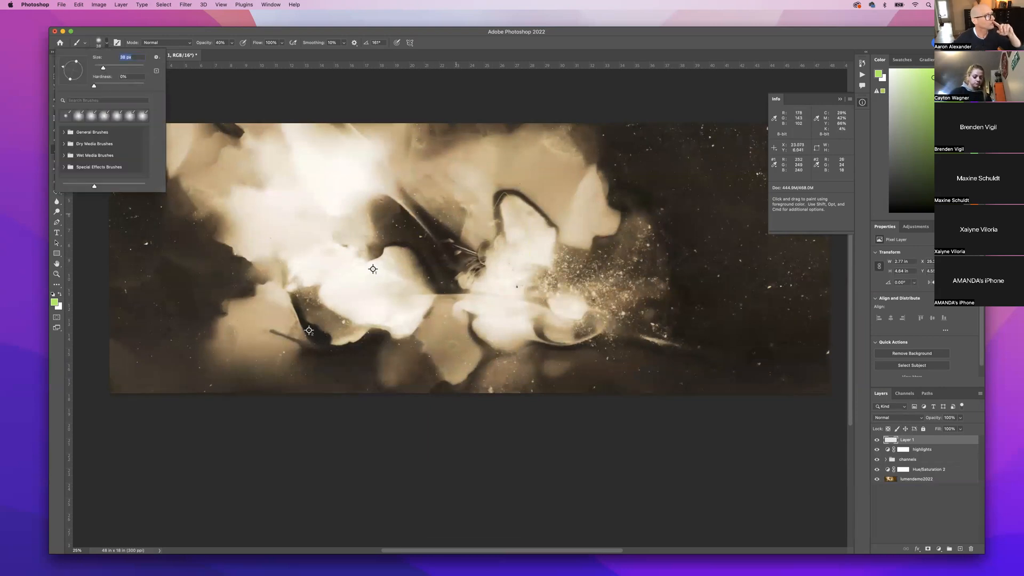
{"action": "key", "text": "Return"}
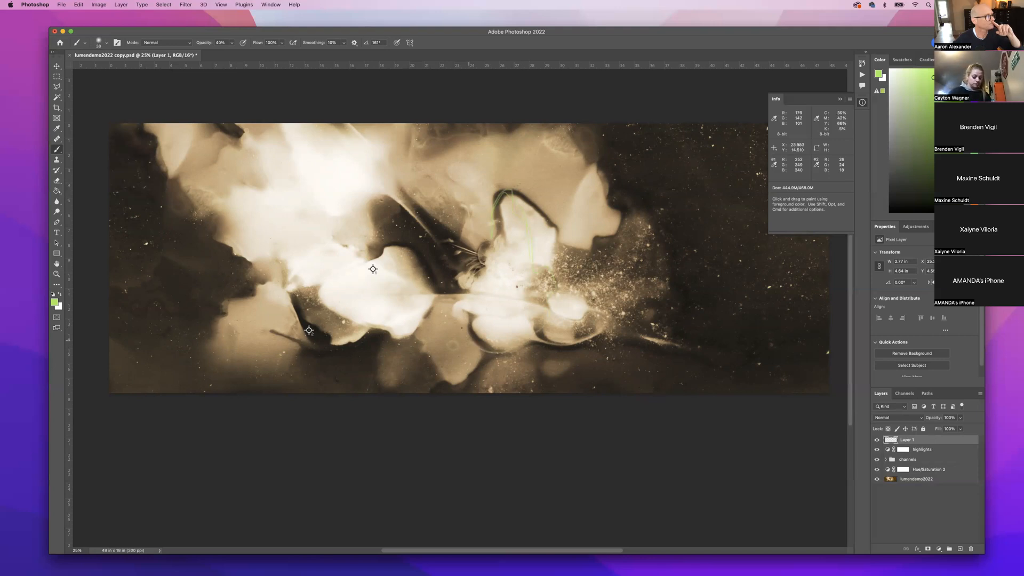
{"action": "left_click_drag", "start_coordinate": [445, 294], "coordinate": [453, 236]}
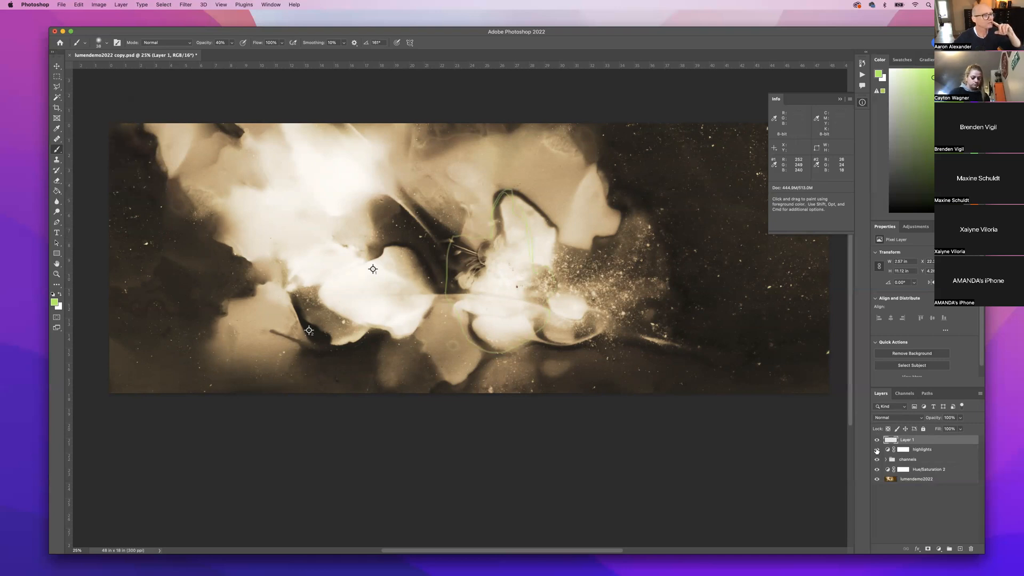
Toggle the highlights layer's visibility to compare the outlined central flower.
{"action": "left_click", "coordinate": [877, 449]}
{"action": "left_click", "coordinate": [877, 449]}
{"action": "left_click", "coordinate": [876, 449]}
{"action": "left_click", "coordinate": [876, 449]}
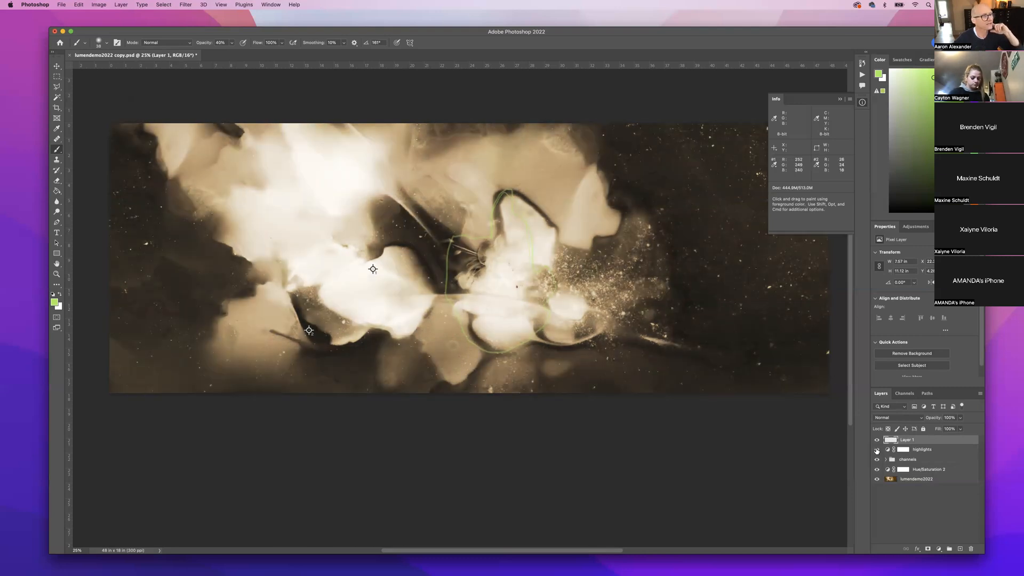
{"action": "left_click", "coordinate": [877, 449]}
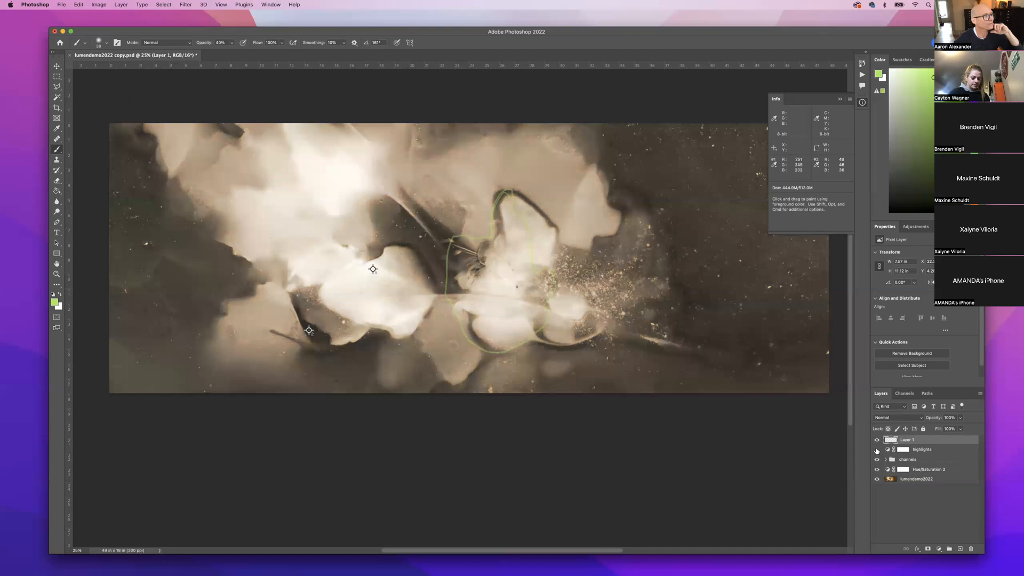
{"action": "left_click", "coordinate": [877, 450]}
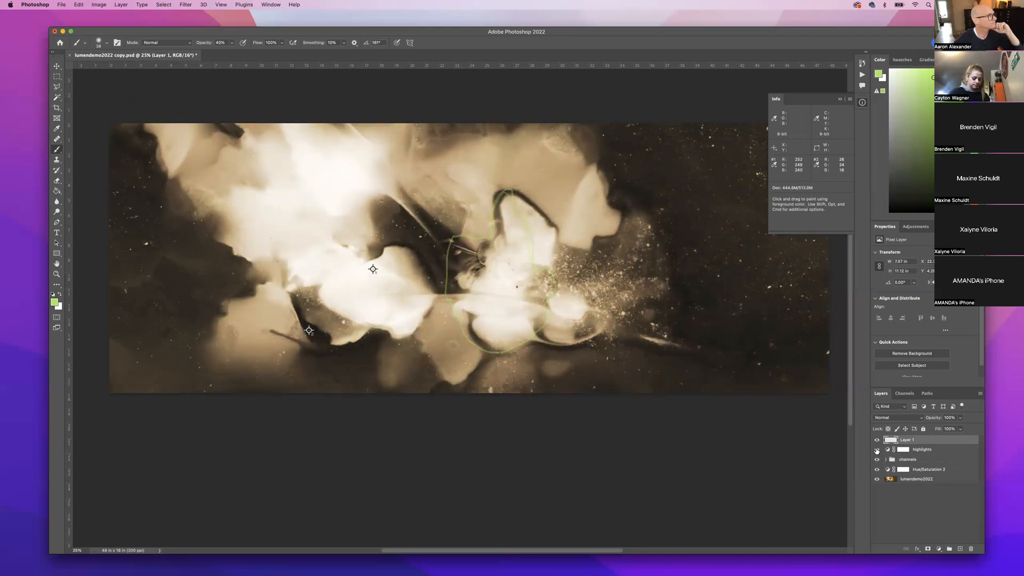
{"action": "left_click", "coordinate": [876, 450]}
{"action": "left_click", "coordinate": [876, 450]}
{"action": "left_click", "coordinate": [876, 449]}
Outline the upper-left flower in green on Layer 1, comparing with the highlights layer toggled.
{"action": "left_click", "coordinate": [877, 450]}
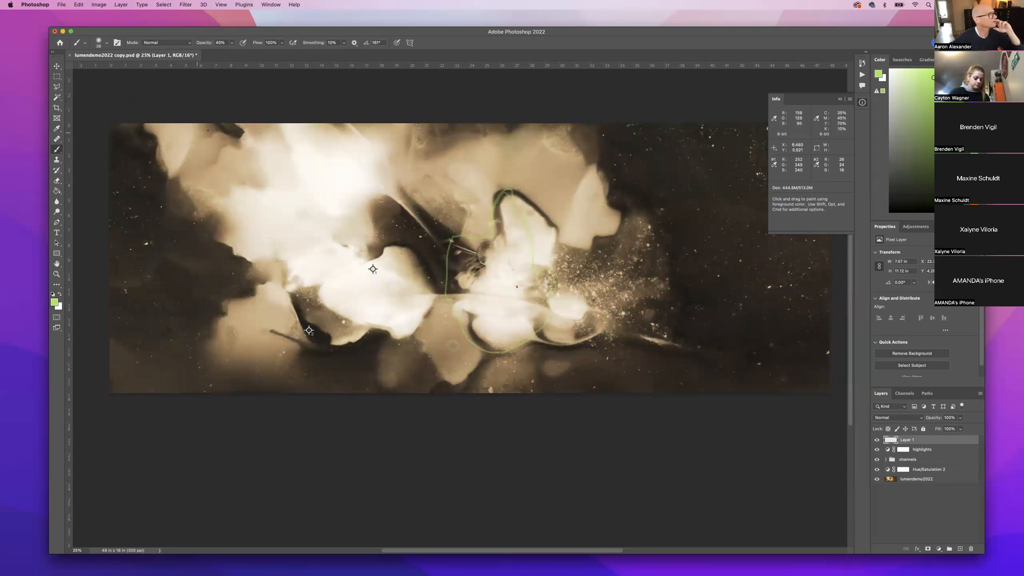
{"action": "left_click_drag", "start_coordinate": [215, 129], "coordinate": [230, 128]}
{"action": "mouse_move", "coordinate": [231, 237]}
{"action": "left_mouse_down"}
{"action": "mouse_move", "coordinate": [170, 223]}
{"action": "mouse_move", "coordinate": [156, 186]}
{"action": "mouse_move", "coordinate": [171, 170]}
{"action": "left_mouse_up"}
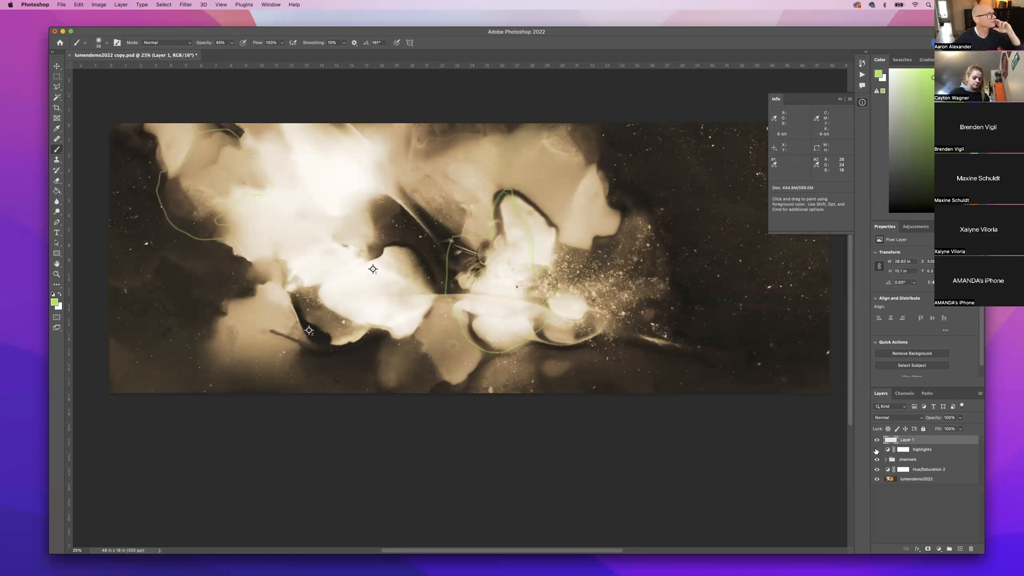
{"action": "left_click", "coordinate": [877, 449]}
{"action": "left_click", "coordinate": [877, 450]}
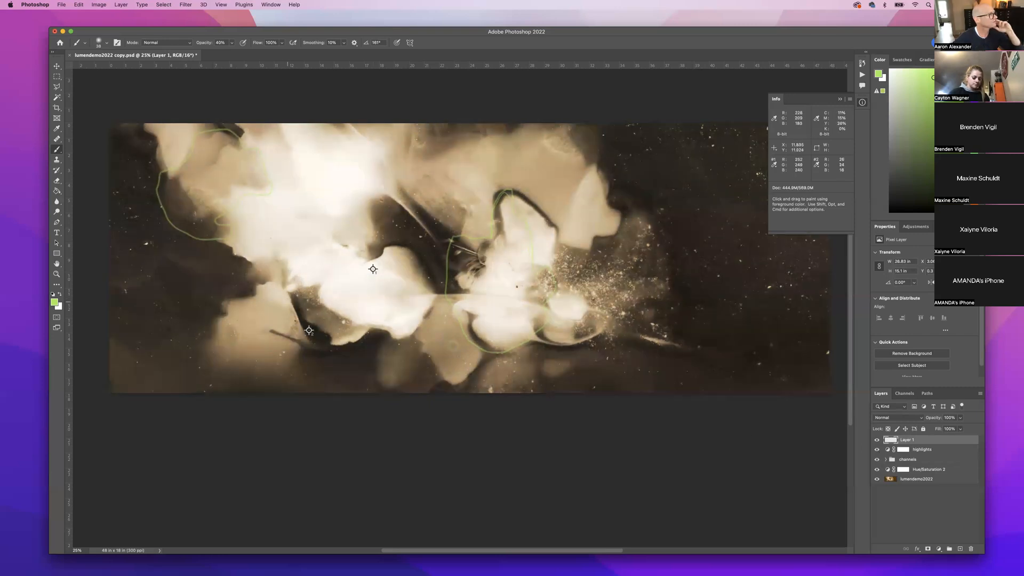
Outline the lower-left flower in green, compare again, and select the highlights layer mask.
{"action": "mouse_move", "coordinate": [328, 357]}
{"action": "left_mouse_down"}
{"action": "mouse_move", "coordinate": [314, 374]}
{"action": "mouse_move", "coordinate": [281, 377]}
{"action": "mouse_move", "coordinate": [237, 372]}
{"action": "mouse_move", "coordinate": [216, 344]}
{"action": "left_mouse_up"}
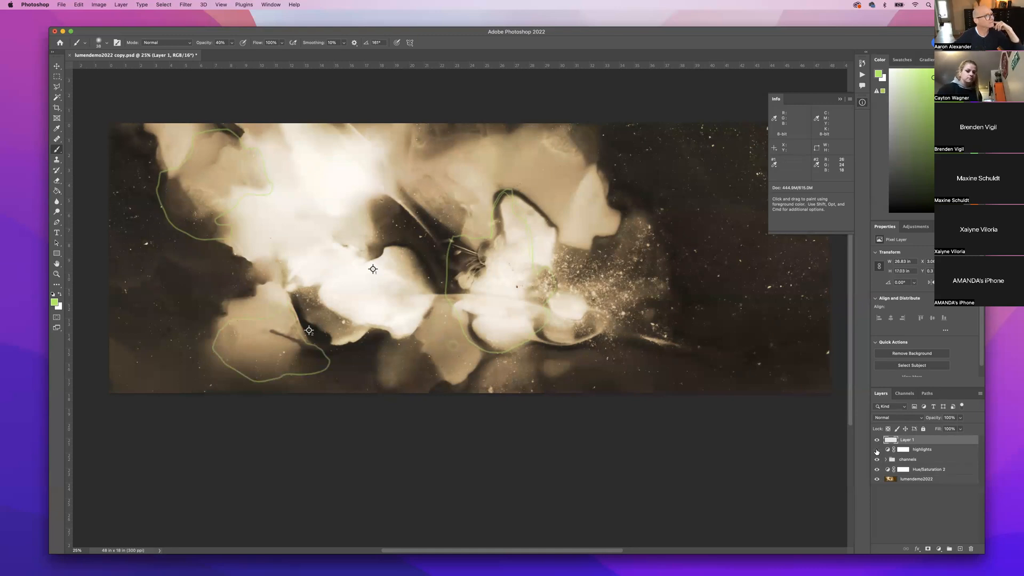
{"action": "left_click", "coordinate": [877, 440]}
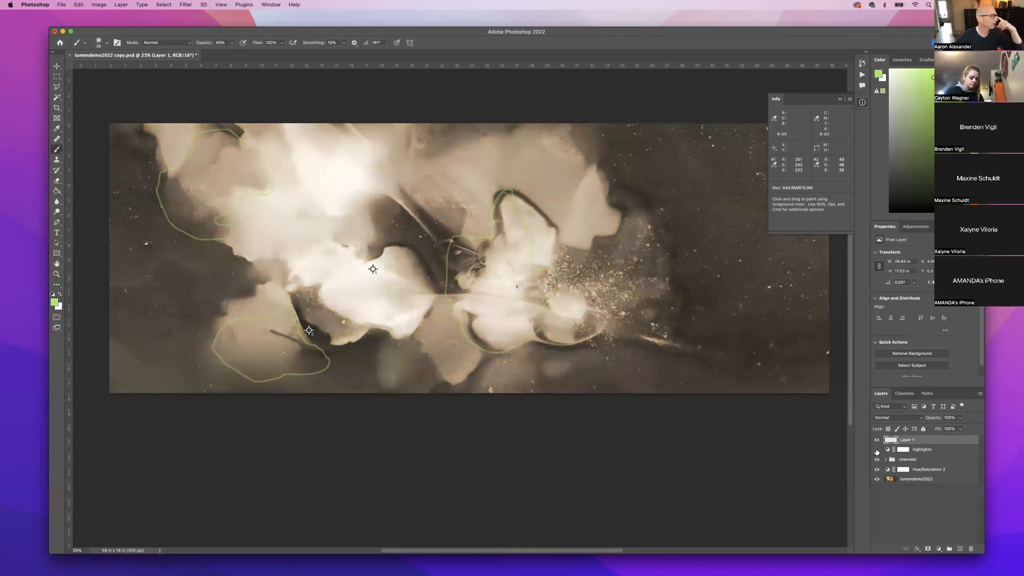
{"action": "left_click", "coordinate": [877, 451]}
{"action": "left_click", "coordinate": [877, 450]}
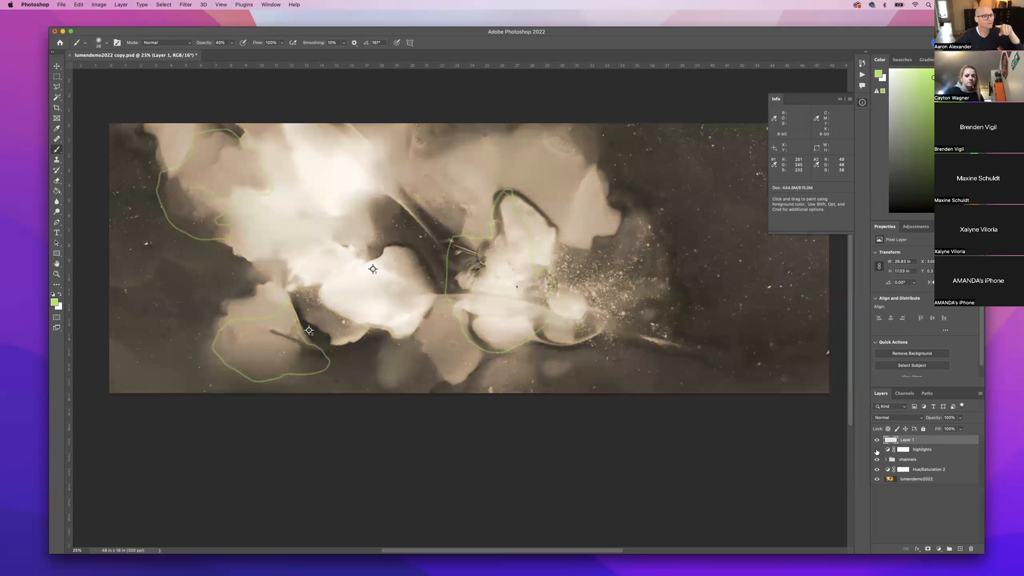
{"action": "left_click", "coordinate": [877, 450]}
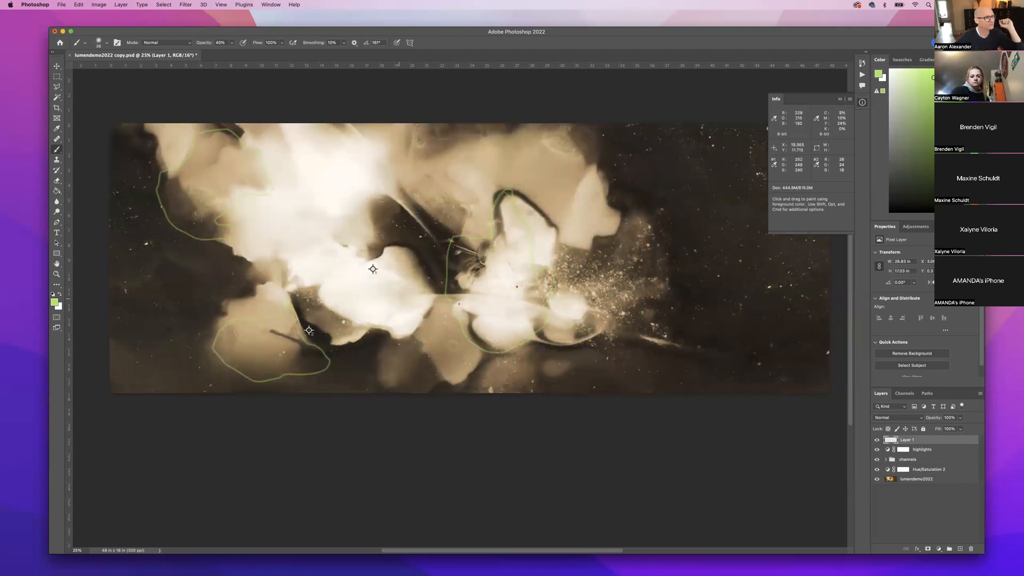
{"action": "left_click", "coordinate": [925, 450]}
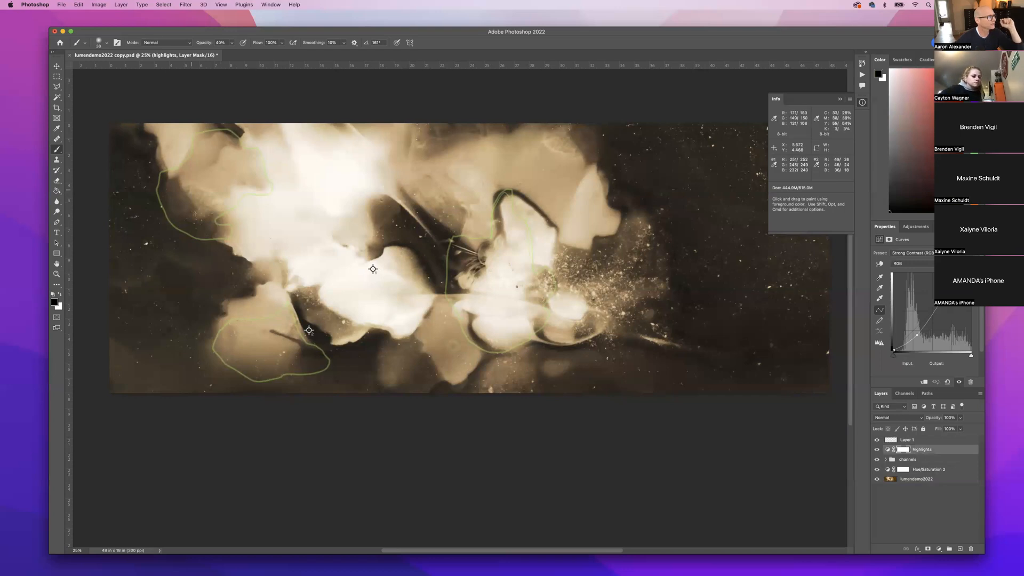
Fill the highlights layer mask with black using the Paint Bucket.
{"action": "left_click", "coordinate": [56, 67]}
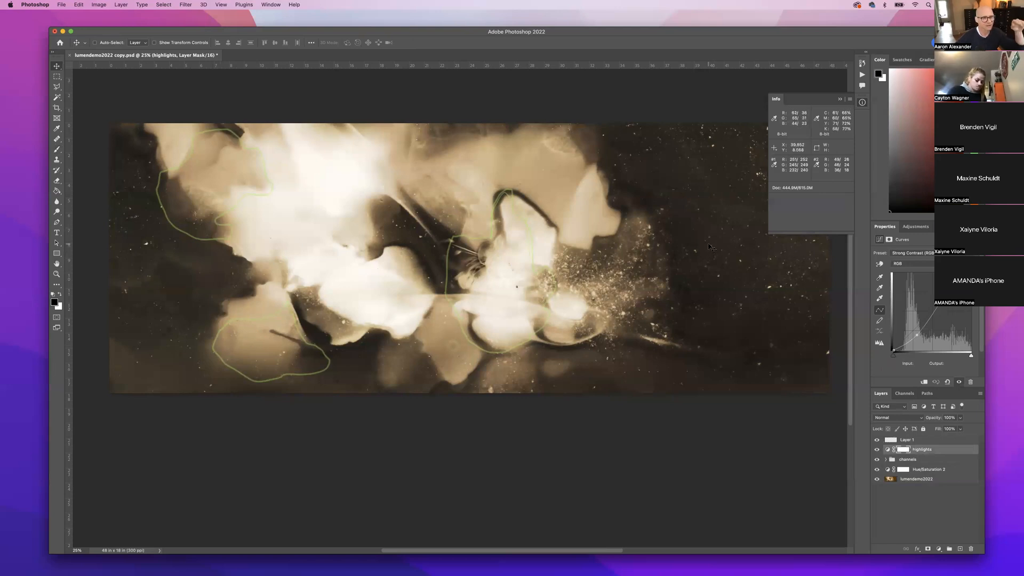
{"action": "left_click", "coordinate": [903, 451]}
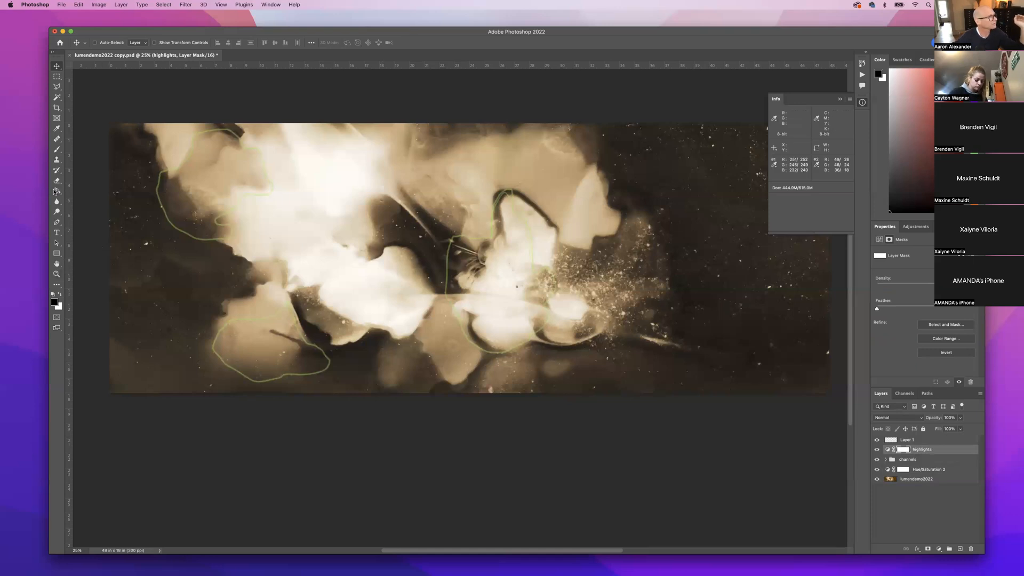
{"action": "left_click", "coordinate": [57, 192]}
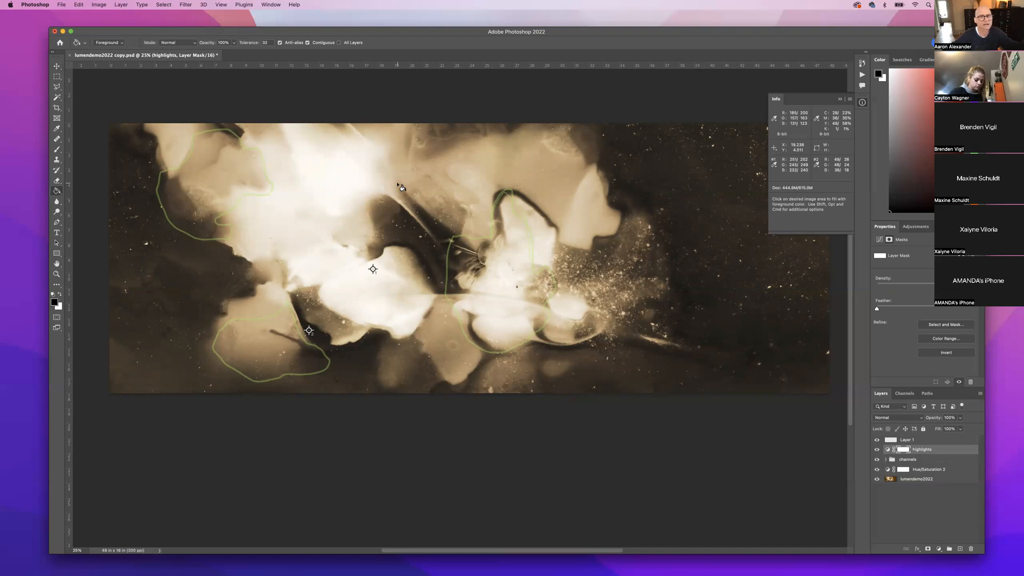
{"action": "left_click", "coordinate": [402, 187]}
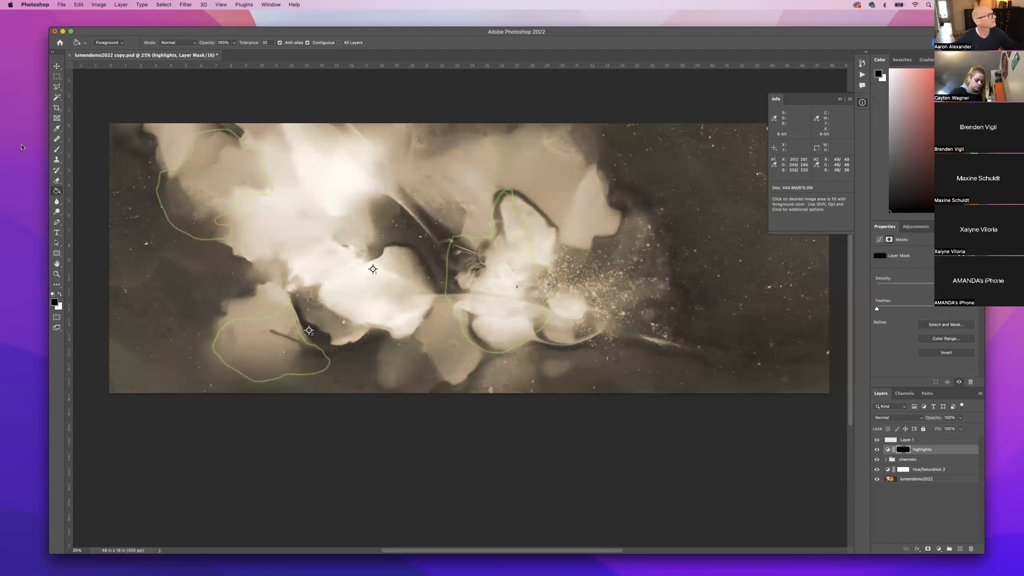
Switch to the Brush and enlarge it to 99 px.
{"action": "left_click", "coordinate": [57, 150]}
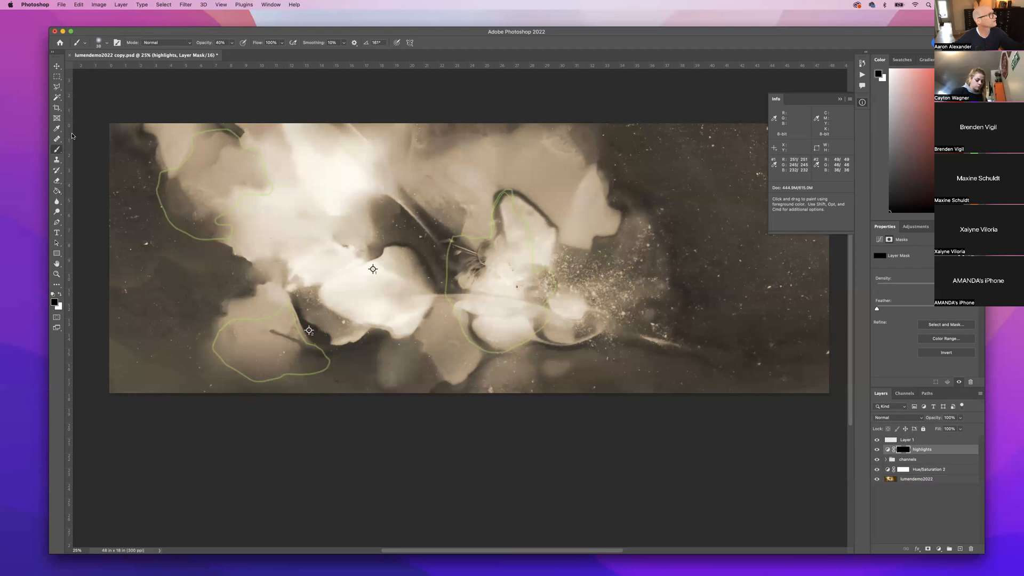
{"action": "left_click", "coordinate": [102, 43]}
{"action": "left_click_drag", "start_coordinate": [104, 72], "coordinate": [119, 69]}
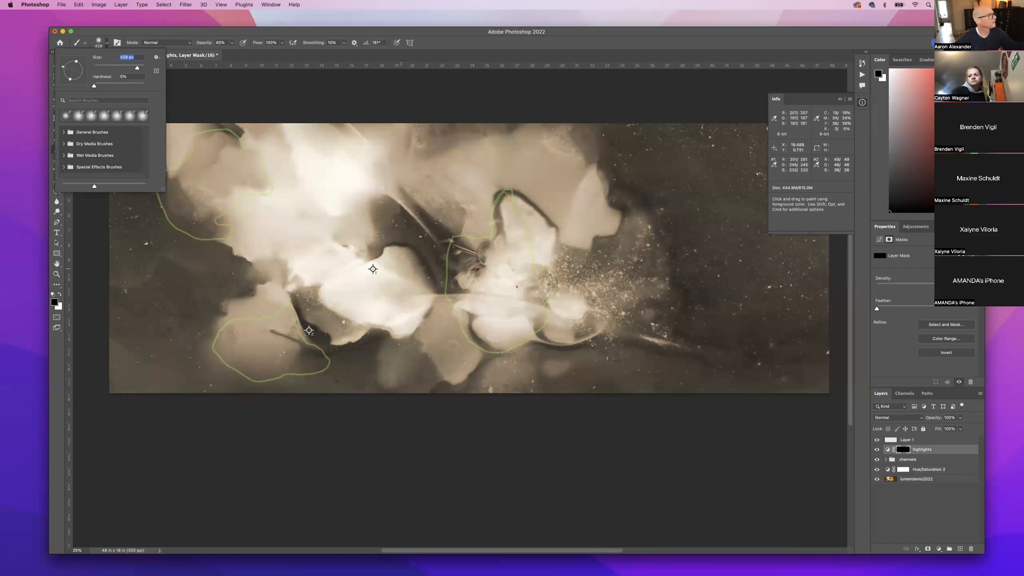
Make white the foreground, set brush opacity to 100%, and paint the mask over the central flower.
{"action": "scroll", "coordinate": [72, 291], "scroll_direction": "right", "scroll_amount": 1}
{"action": "scroll", "coordinate": [72, 291], "scroll_direction": "up", "scroll_amount": 1}
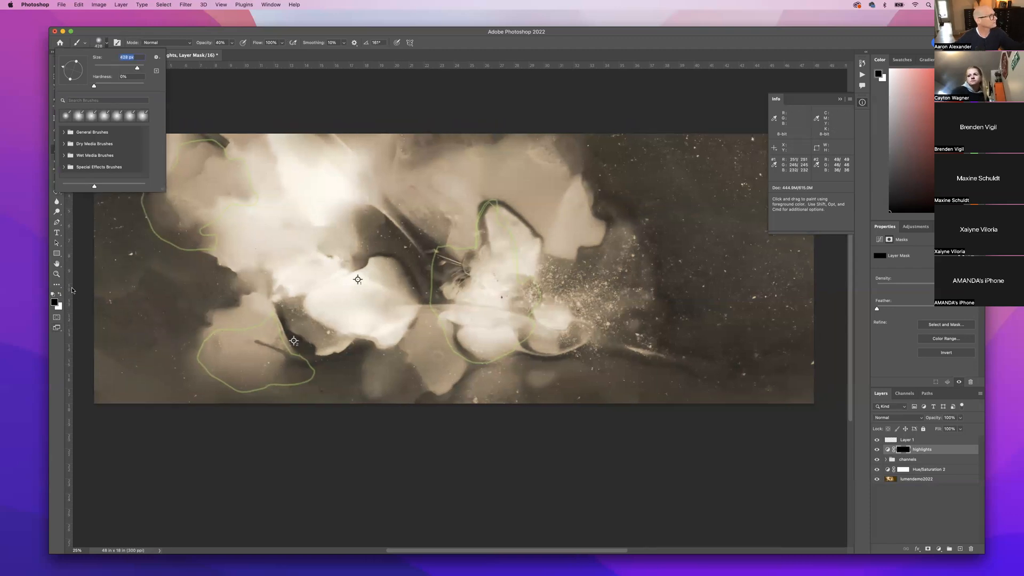
{"action": "left_click", "coordinate": [60, 295]}
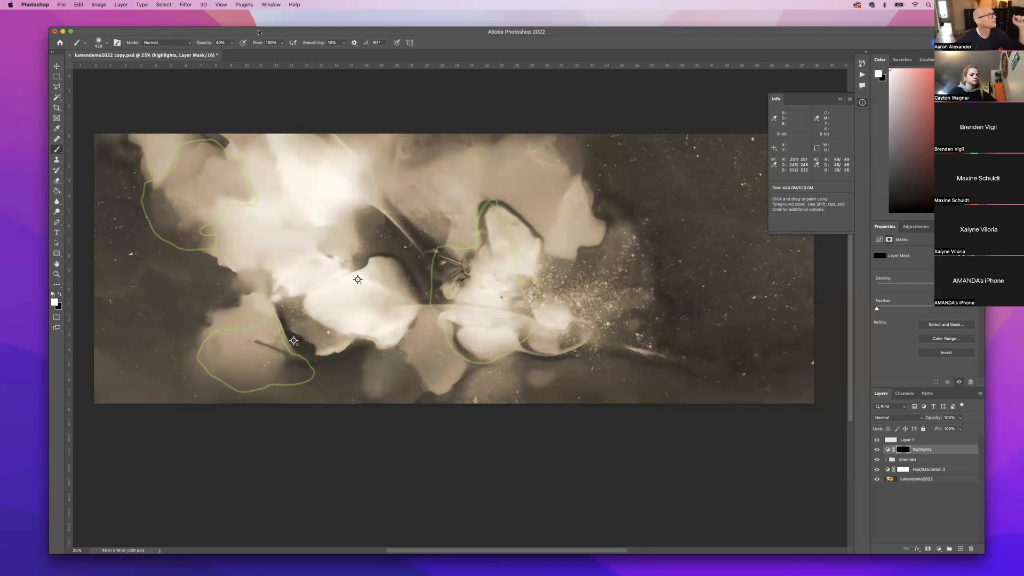
{"action": "left_click", "coordinate": [232, 43]}
{"action": "left_click_drag", "start_coordinate": [234, 52], "coordinate": [261, 56]}
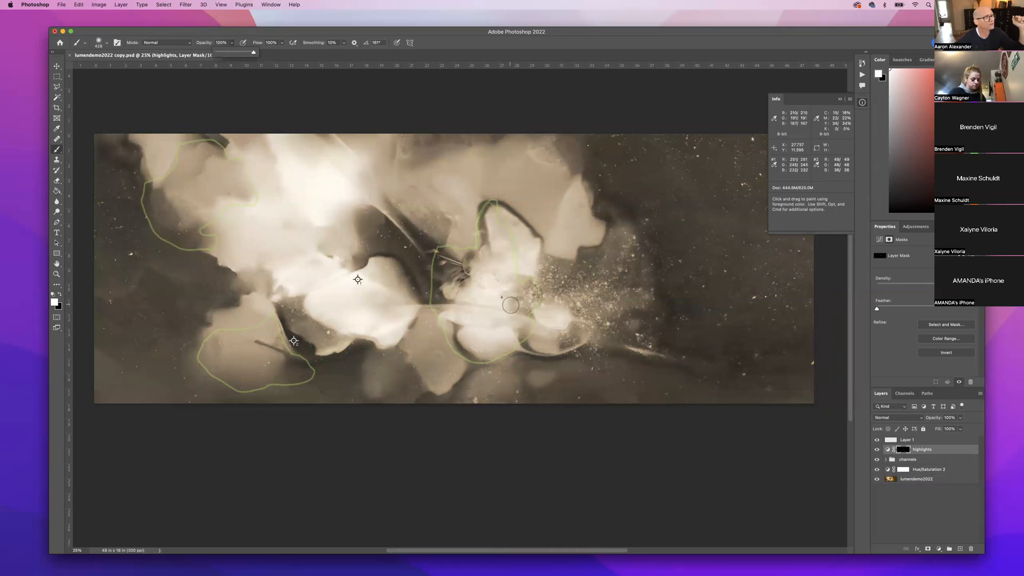
{"action": "left_click", "coordinate": [470, 273]}
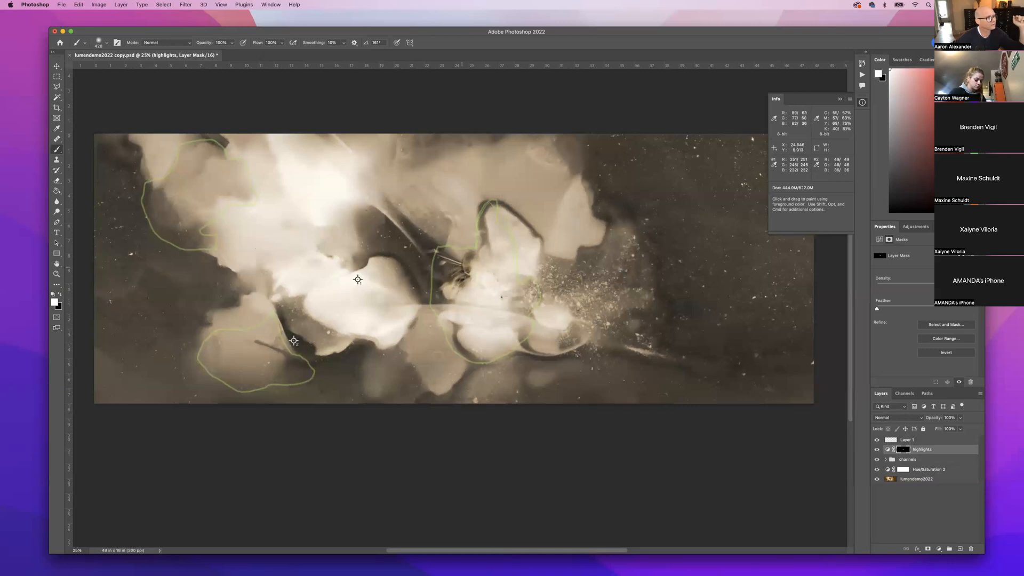
{"action": "scroll", "coordinate": [462, 267], "scroll_direction": "up", "scroll_amount": 1}
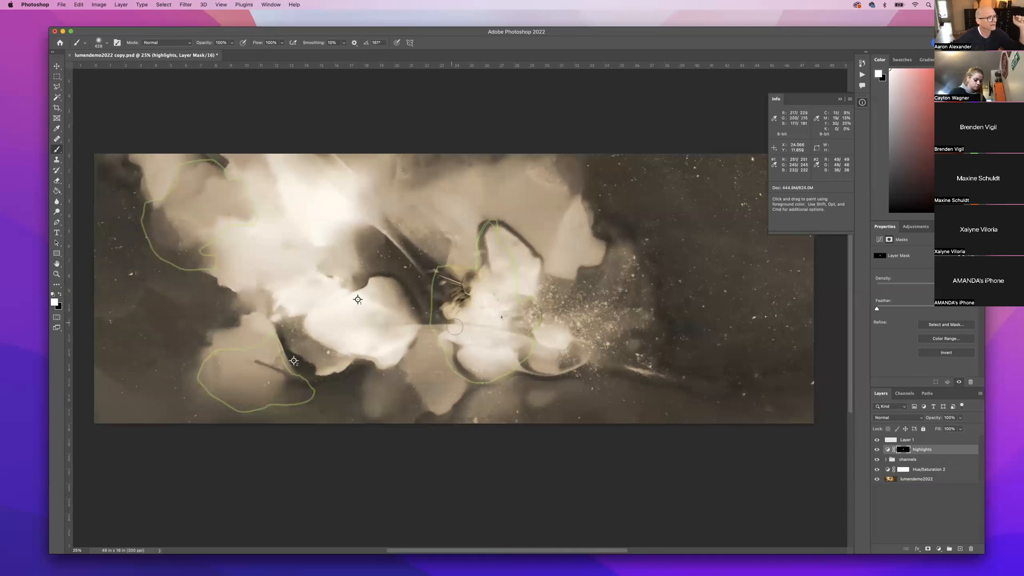
{"action": "mouse_move", "coordinate": [502, 295]}
{"action": "left_mouse_down"}
{"action": "mouse_move", "coordinate": [511, 310]}
{"action": "mouse_move", "coordinate": [533, 314]}
{"action": "left_mouse_up"}
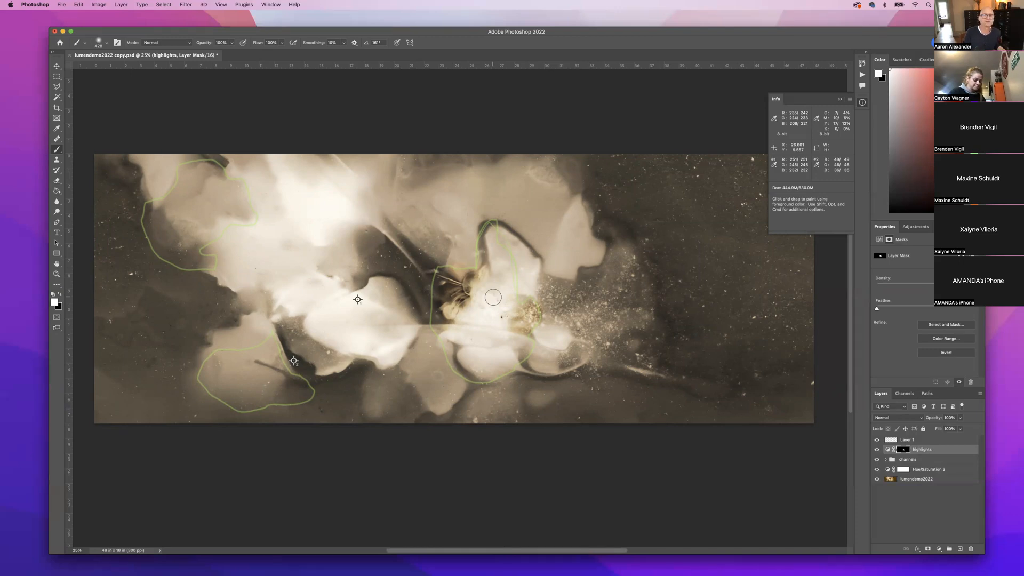
Show the red mask overlay and paint white to widen the reveal around the central flower.
{"action": "key", "text": "backslash"}
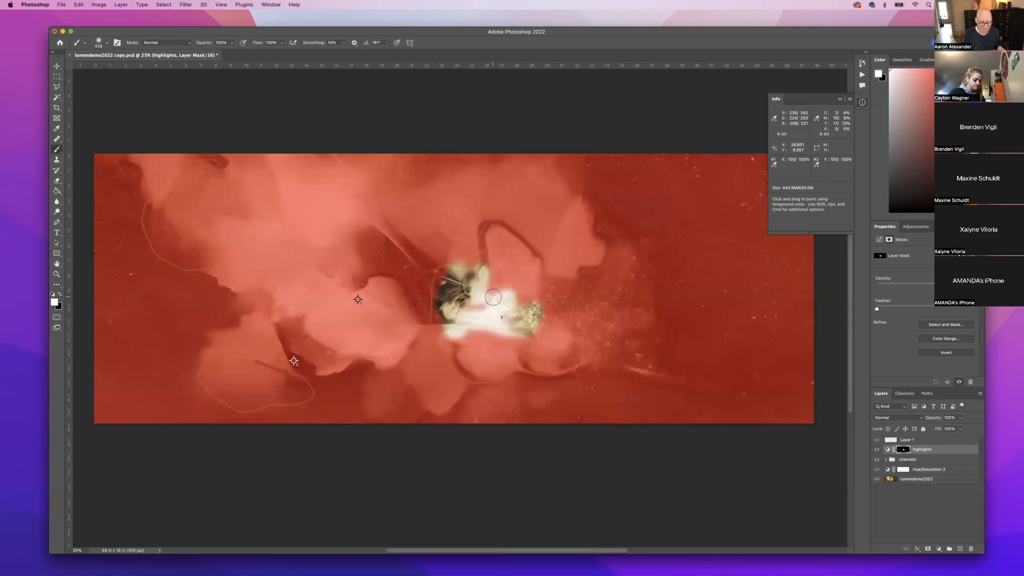
{"action": "key", "text": "backslash"}
{"action": "key", "text": "backslash"}
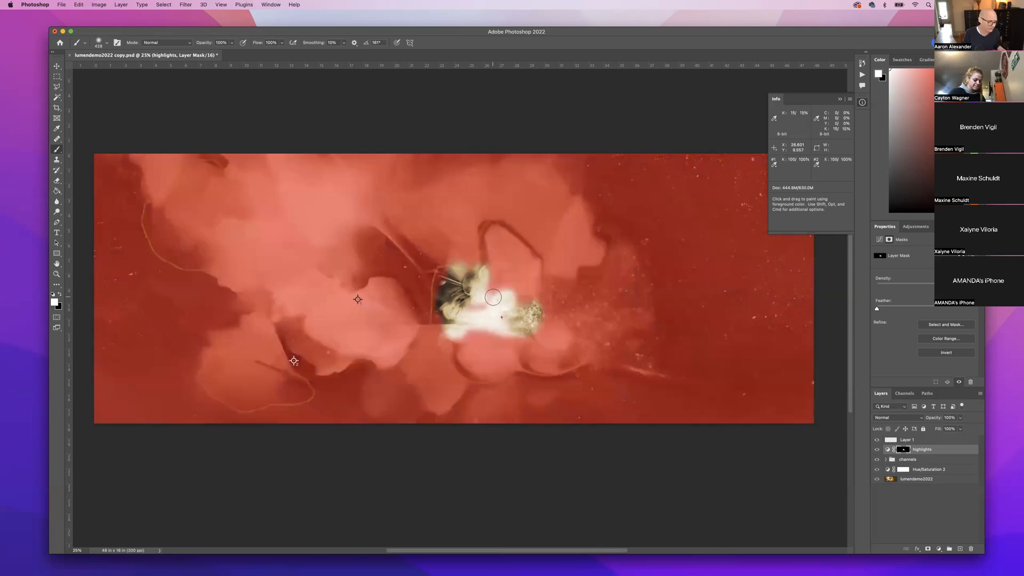
{"action": "key", "text": "backslash"}
{"action": "key", "text": "backslash"}
{"action": "key", "text": "backslash"}
{"action": "key", "text": "backslash"}
{"action": "key", "text": "backslash"}
{"action": "key", "text": "backslash"}
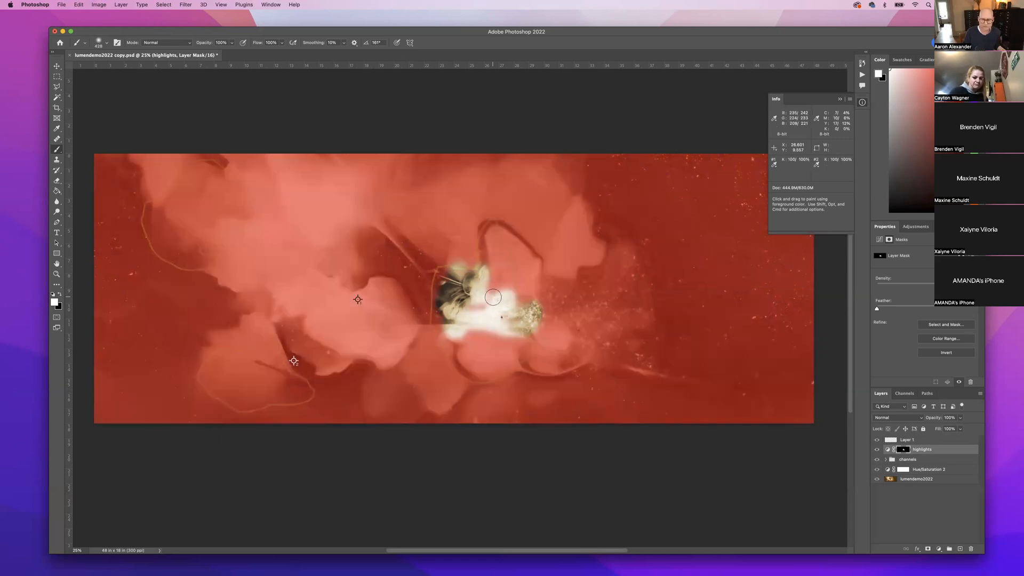
{"action": "mouse_move", "coordinate": [493, 297]}
{"action": "left_mouse_down"}
{"action": "mouse_move", "coordinate": [497, 260]}
{"action": "mouse_move", "coordinate": [489, 293]}
{"action": "mouse_move", "coordinate": [490, 237]}
{"action": "mouse_move", "coordinate": [521, 319]}
{"action": "mouse_move", "coordinate": [471, 305]}
{"action": "mouse_move", "coordinate": [456, 341]}
{"action": "mouse_move", "coordinate": [480, 369]}
{"action": "mouse_move", "coordinate": [519, 349]}
{"action": "mouse_move", "coordinate": [475, 336]}
{"action": "mouse_move", "coordinate": [475, 353]}
{"action": "mouse_move", "coordinate": [490, 363]}
{"action": "mouse_move", "coordinate": [502, 349]}
{"action": "mouse_move", "coordinate": [479, 352]}
{"action": "mouse_move", "coordinate": [470, 331]}
{"action": "mouse_move", "coordinate": [473, 355]}
{"action": "mouse_move", "coordinate": [438, 338]}
{"action": "left_mouse_up"}
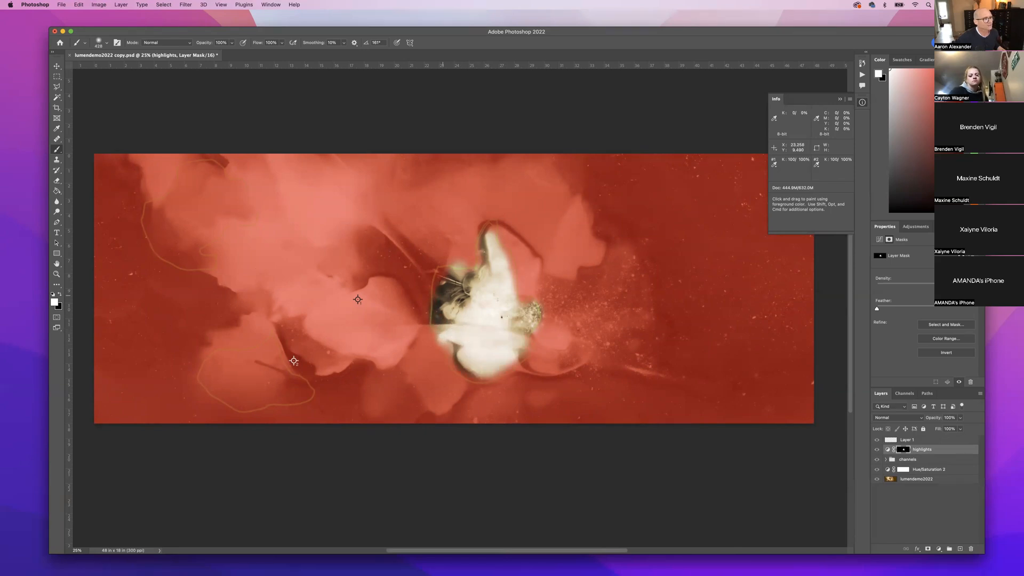
{"action": "mouse_move", "coordinate": [487, 298]}
{"action": "left_mouse_down"}
{"action": "mouse_move", "coordinate": [514, 301]}
{"action": "mouse_move", "coordinate": [493, 251]}
{"action": "mouse_move", "coordinate": [508, 246]}
{"action": "mouse_move", "coordinate": [491, 227]}
{"action": "mouse_move", "coordinate": [503, 266]}
{"action": "left_mouse_up"}
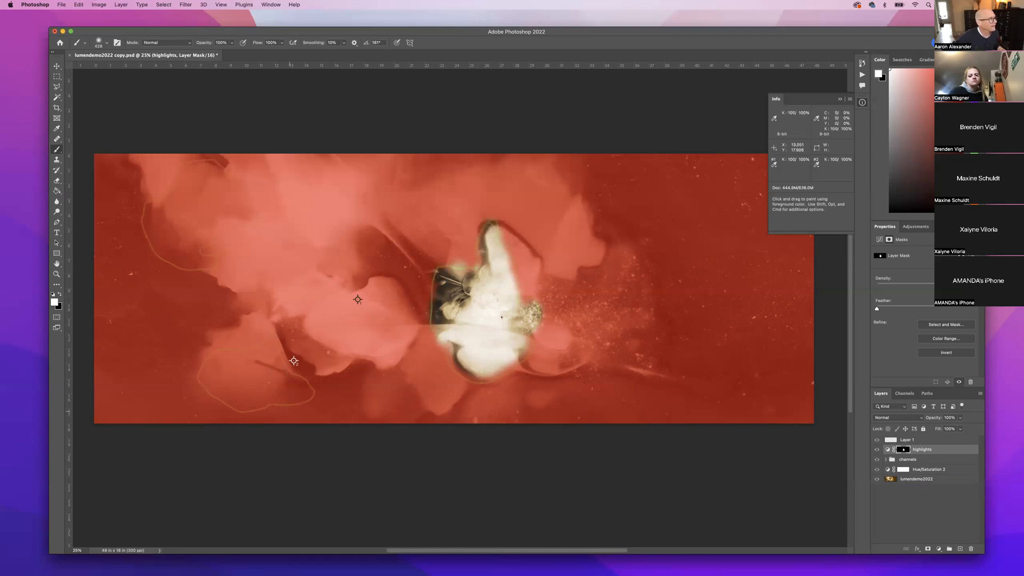
Paint white over the lower-left and upper-left flowers and the central flower's right edge.
{"action": "mouse_move", "coordinate": [269, 351]}
{"action": "left_mouse_down"}
{"action": "mouse_move", "coordinate": [222, 361]}
{"action": "mouse_move", "coordinate": [213, 375]}
{"action": "mouse_move", "coordinate": [246, 400]}
{"action": "mouse_move", "coordinate": [307, 391]}
{"action": "left_mouse_up"}
{"action": "mouse_move", "coordinate": [271, 362]}
{"action": "left_mouse_down"}
{"action": "mouse_move", "coordinate": [280, 380]}
{"action": "mouse_move", "coordinate": [223, 371]}
{"action": "mouse_move", "coordinate": [257, 384]}
{"action": "mouse_move", "coordinate": [223, 384]}
{"action": "left_mouse_up"}
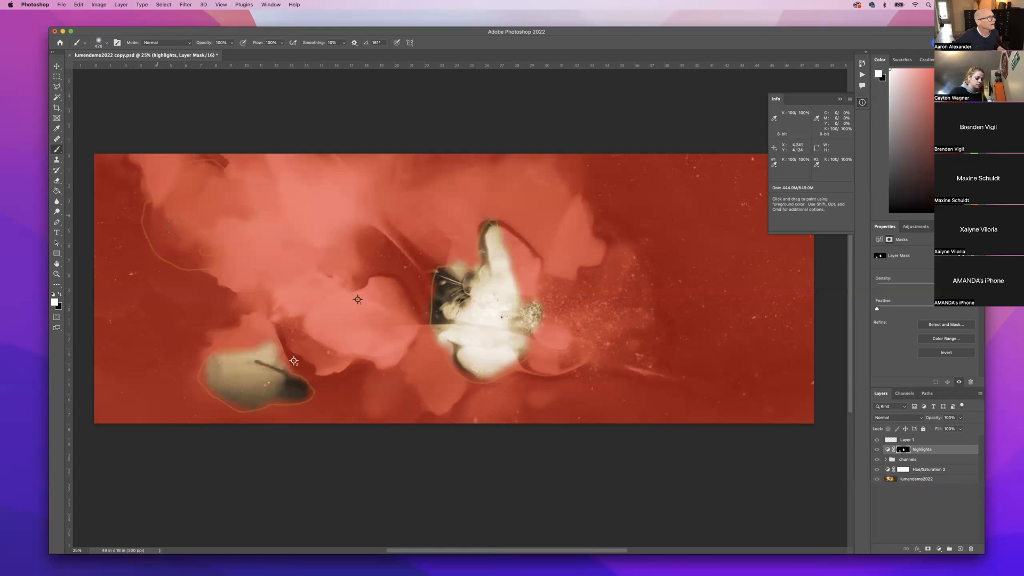
{"action": "mouse_move", "coordinate": [245, 213]}
{"action": "left_mouse_down"}
{"action": "mouse_move", "coordinate": [232, 184]}
{"action": "mouse_move", "coordinate": [203, 171]}
{"action": "mouse_move", "coordinate": [185, 177]}
{"action": "mouse_move", "coordinate": [184, 200]}
{"action": "mouse_move", "coordinate": [149, 227]}
{"action": "mouse_move", "coordinate": [184, 258]}
{"action": "mouse_move", "coordinate": [208, 261]}
{"action": "mouse_move", "coordinate": [186, 250]}
{"action": "mouse_move", "coordinate": [202, 227]}
{"action": "mouse_move", "coordinate": [224, 223]}
{"action": "mouse_move", "coordinate": [227, 203]}
{"action": "mouse_move", "coordinate": [194, 188]}
{"action": "mouse_move", "coordinate": [195, 202]}
{"action": "mouse_move", "coordinate": [165, 226]}
{"action": "mouse_move", "coordinate": [182, 239]}
{"action": "mouse_move", "coordinate": [186, 221]}
{"action": "mouse_move", "coordinate": [203, 213]}
{"action": "mouse_move", "coordinate": [199, 200]}
{"action": "mouse_move", "coordinate": [215, 212]}
{"action": "mouse_move", "coordinate": [174, 231]}
{"action": "left_mouse_up"}
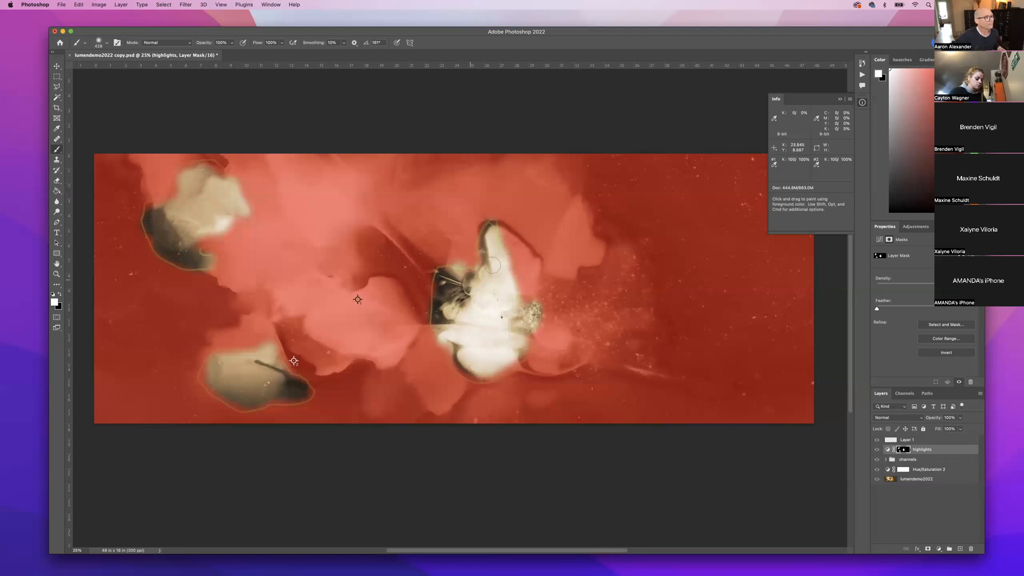
{"action": "left_click_drag", "start_coordinate": [513, 253], "coordinate": [517, 307]}
{"action": "scroll", "coordinate": [520, 309], "scroll_direction": "left", "scroll_amount": 2}
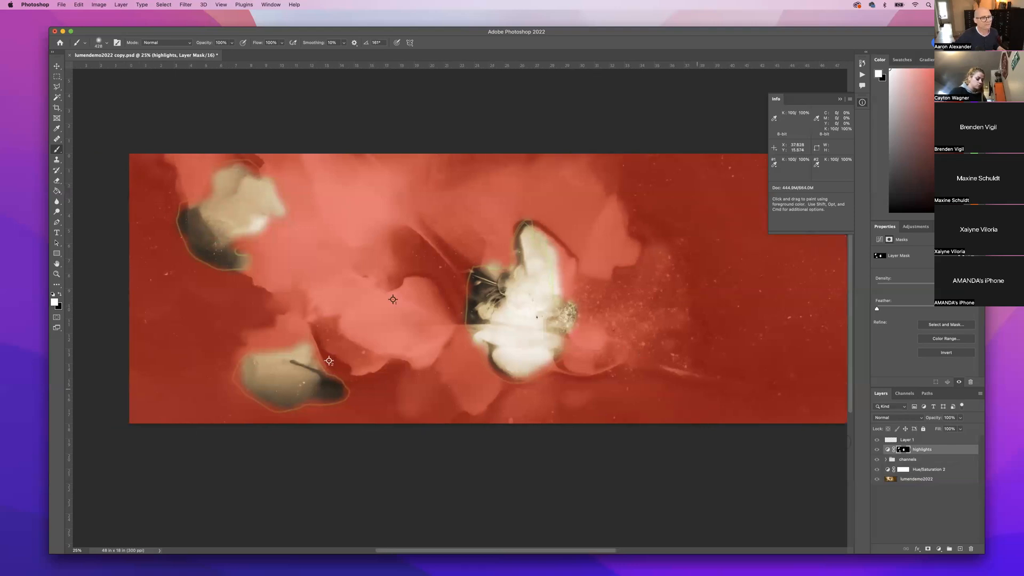
{"action": "scroll", "coordinate": [695, 389], "scroll_direction": "down", "scroll_amount": 2}
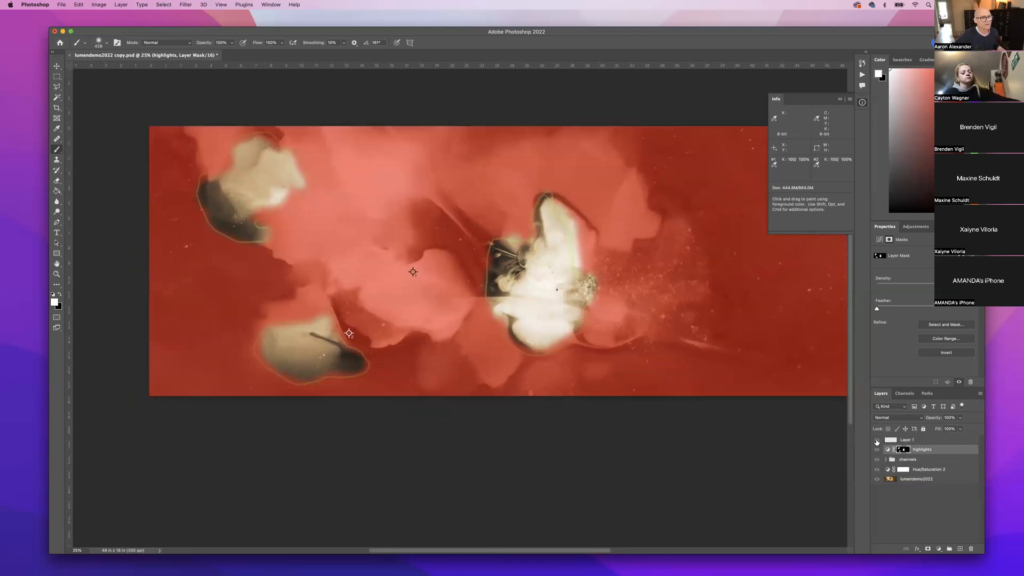
Turn off the red mask overlay and hide the green outline Layer 1.
{"action": "left_click", "coordinate": [877, 441]}
{"action": "left_click", "coordinate": [877, 442]}
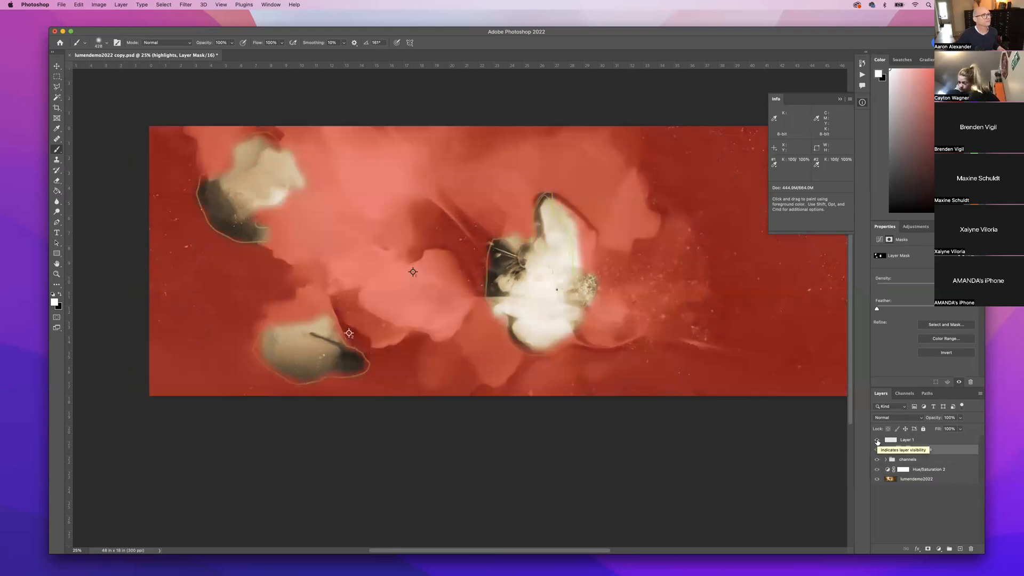
{"action": "left_click", "coordinate": [877, 441]}
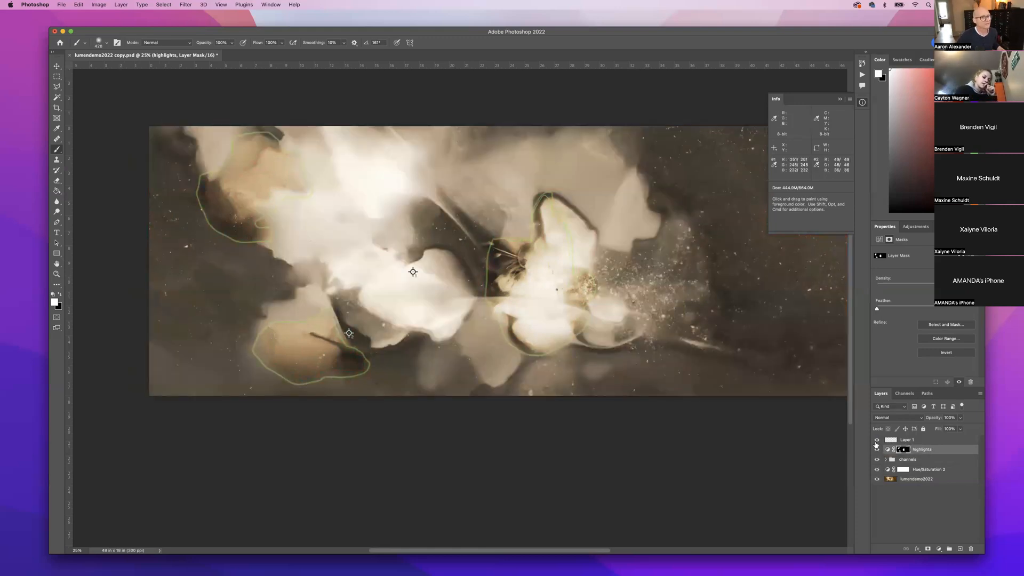
{"action": "left_click", "coordinate": [877, 442]}
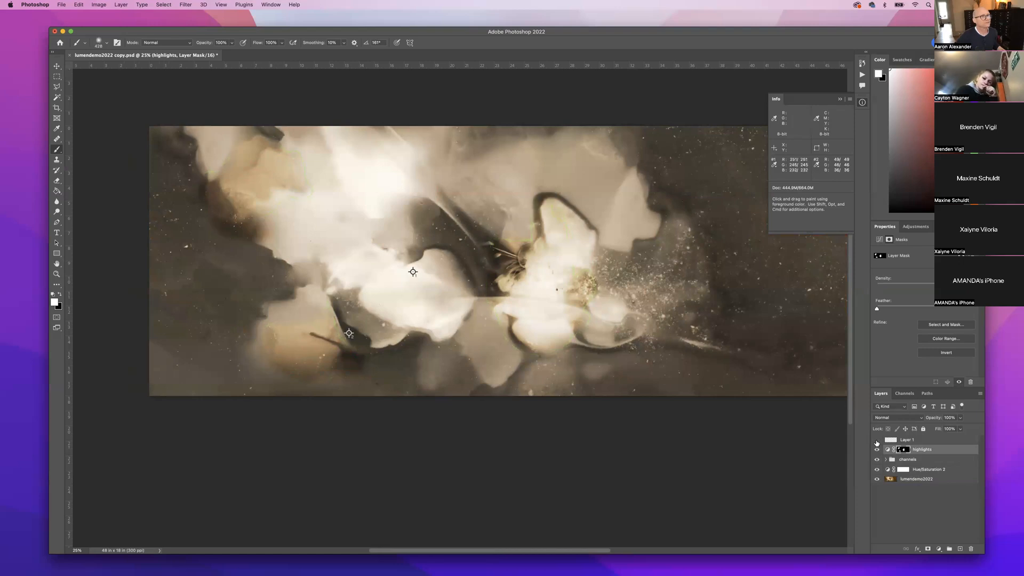
{"action": "scroll", "coordinate": [602, 328], "scroll_direction": "right", "scroll_amount": 5}
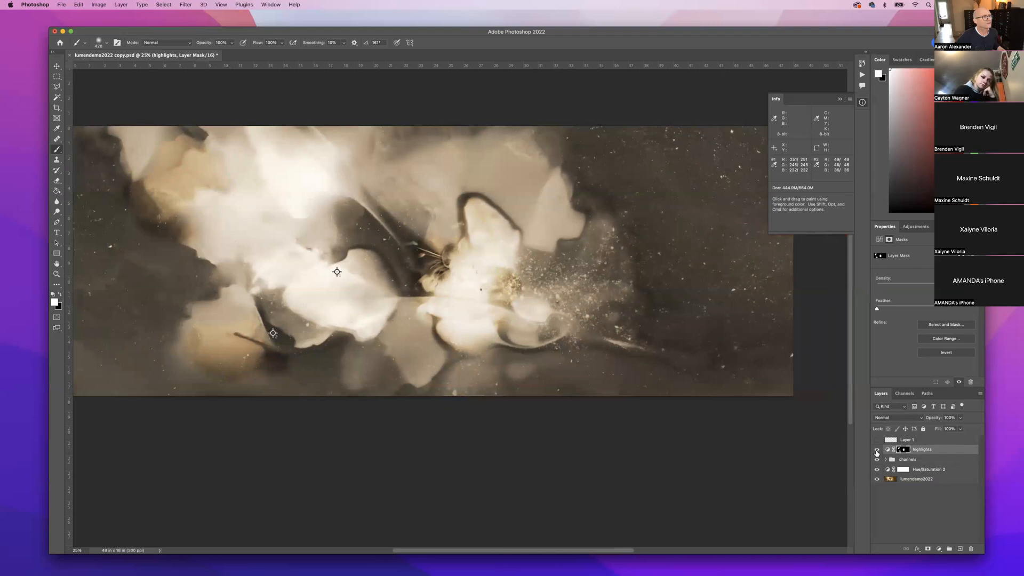
Toggle the highlights layer's visibility repeatedly to compare the brightened flowers.
{"action": "left_click", "coordinate": [877, 450]}
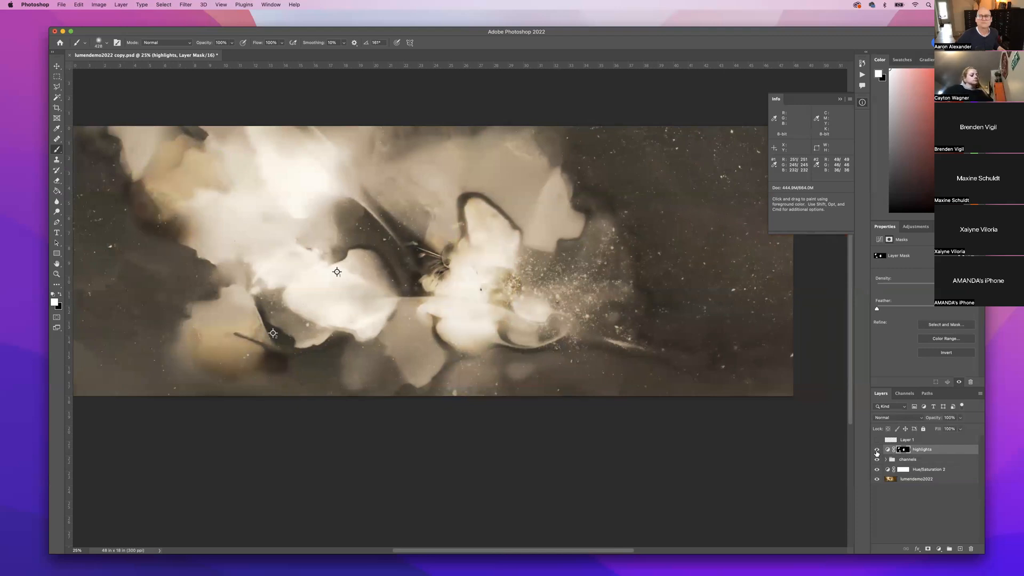
{"action": "left_click", "coordinate": [877, 451]}
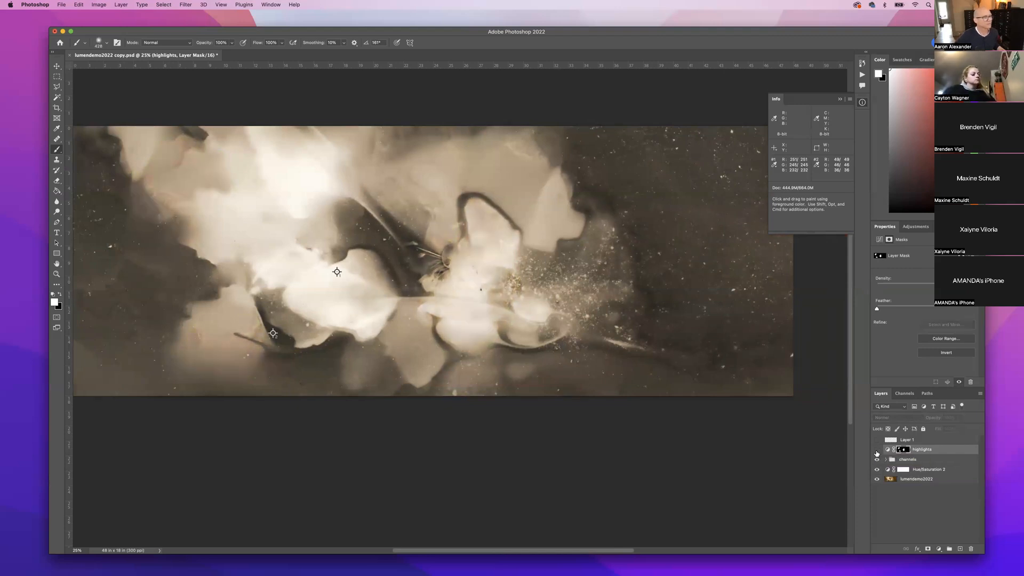
{"action": "left_click", "coordinate": [877, 451]}
{"action": "left_click", "coordinate": [877, 450]}
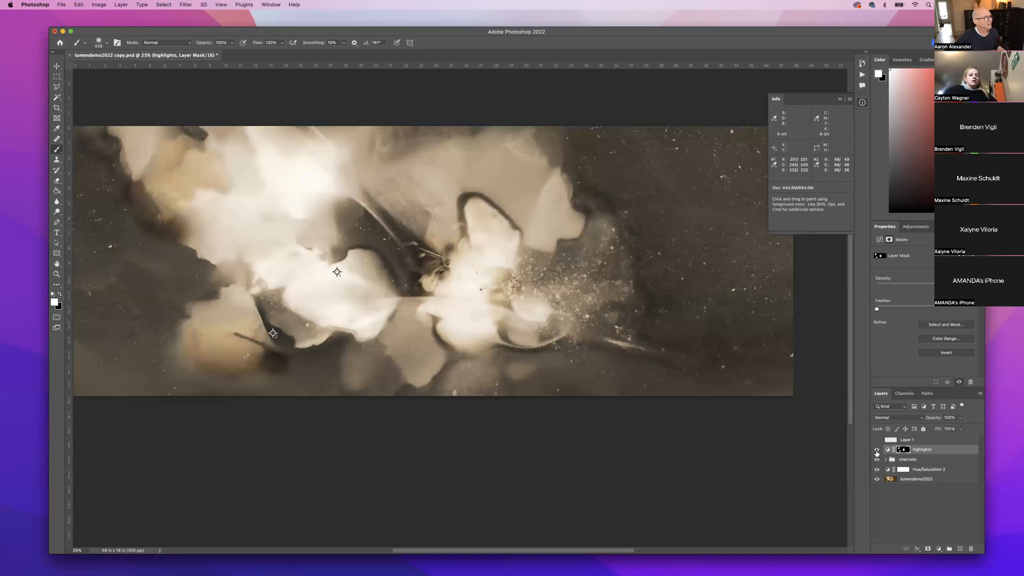
{"action": "left_click", "coordinate": [877, 451]}
{"action": "left_click", "coordinate": [877, 450]}
{"action": "left_click", "coordinate": [877, 451]}
{"action": "left_click", "coordinate": [877, 451]}
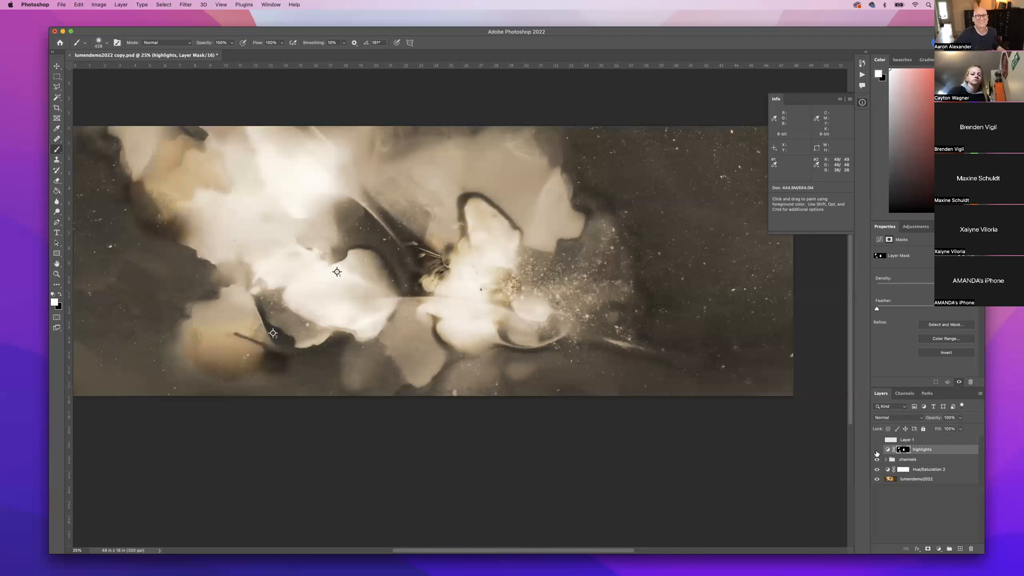
{"action": "left_click", "coordinate": [877, 451]}
{"action": "left_click", "coordinate": [877, 451]}
{"action": "left_click", "coordinate": [877, 451]}
{"action": "left_click", "coordinate": [877, 451]}
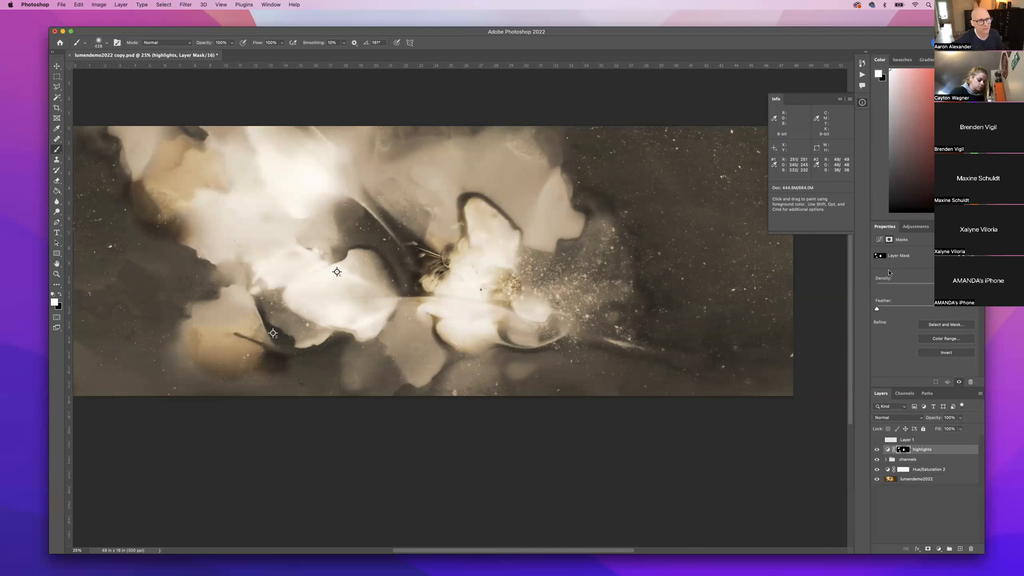
Increase the highlights mask Feather in several increments with the red overlay shown to judge the edges.
{"action": "left_click_drag", "start_coordinate": [882, 311], "coordinate": [910, 311]}
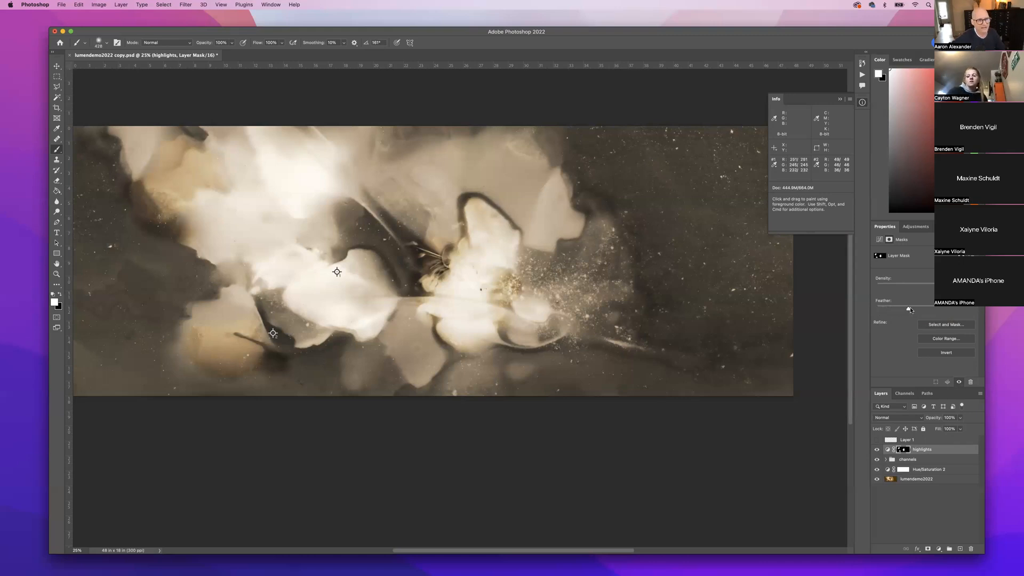
{"action": "key", "text": "backslash"}
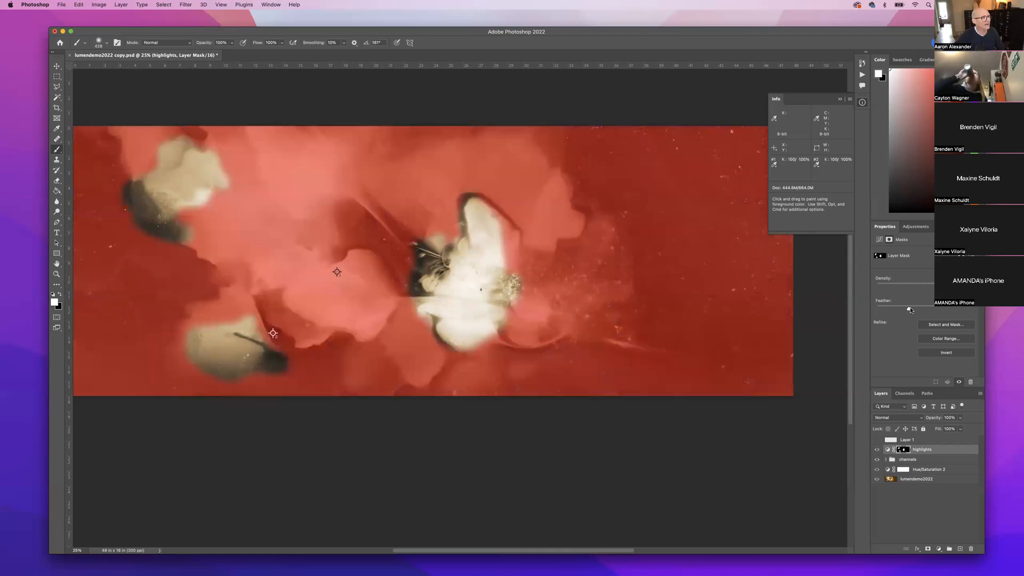
{"action": "left_click_drag", "start_coordinate": [910, 311], "coordinate": [929, 312]}
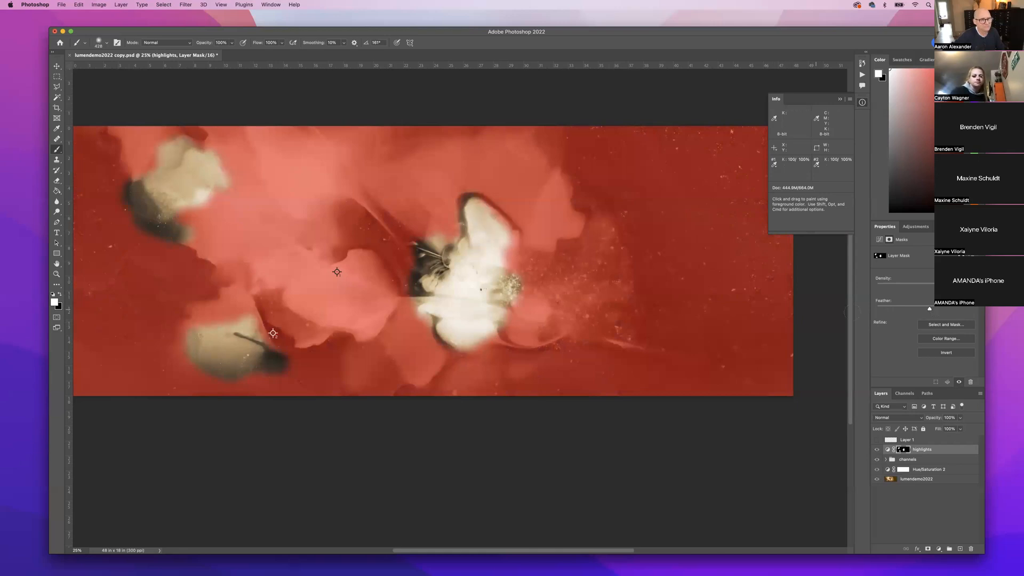
{"action": "left_click_drag", "start_coordinate": [929, 310], "coordinate": [951, 311]}
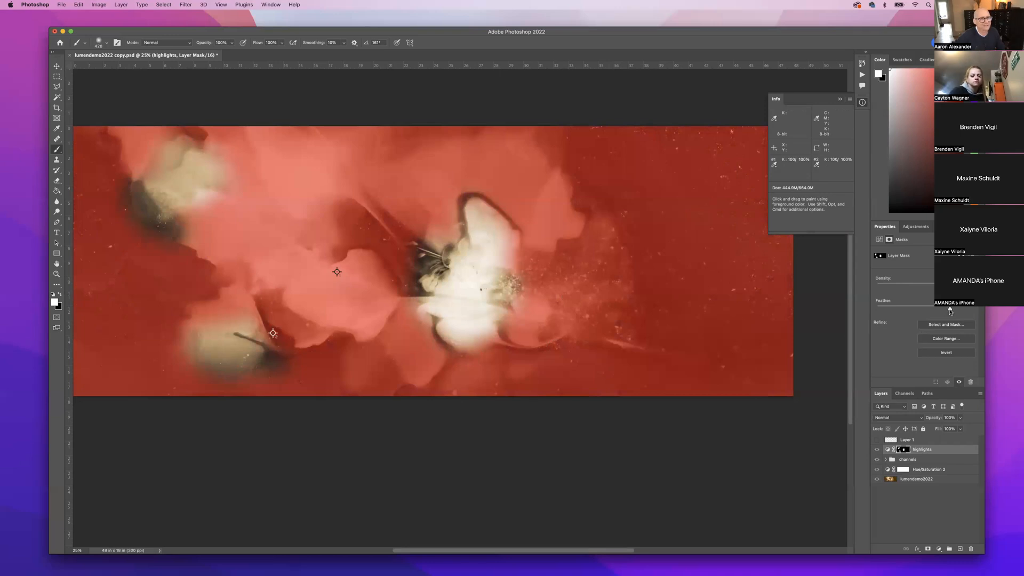
{"action": "left_click_drag", "start_coordinate": [952, 311], "coordinate": [956, 311]}
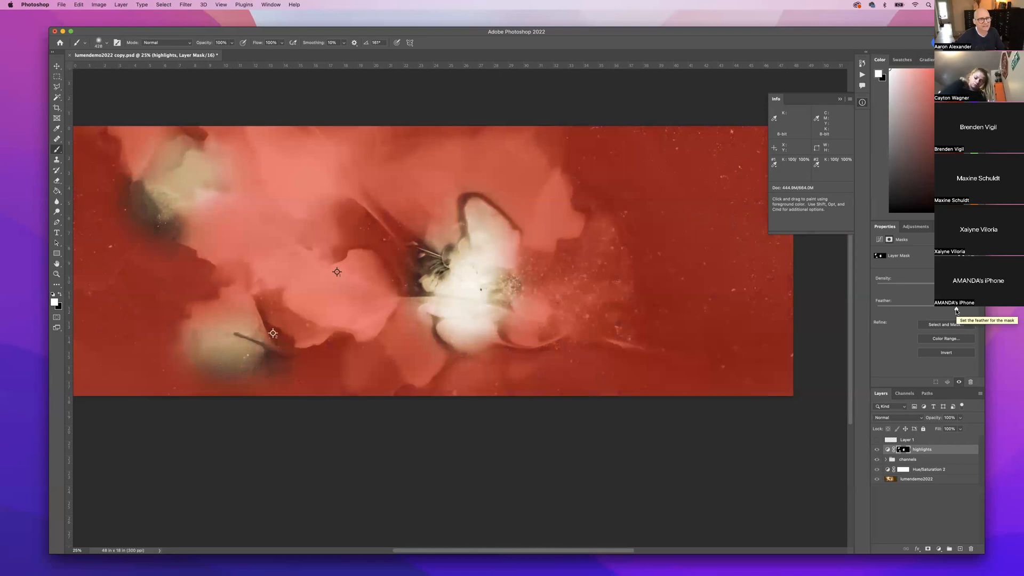
{"action": "mouse_move", "coordinate": [957, 310]}
{"action": "left_mouse_down"}
{"action": "mouse_move", "coordinate": [877, 313]}
{"action": "mouse_move", "coordinate": [955, 310]}
{"action": "left_mouse_up"}
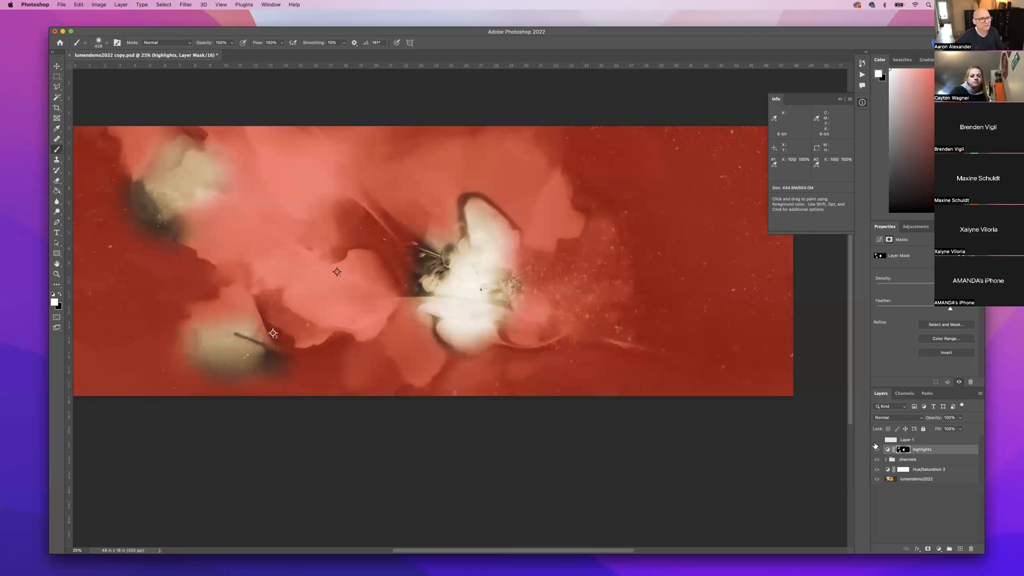
Turn off the red mask overlay and toggle the highlights layer to compare the feathered result.
{"action": "left_click", "coordinate": [875, 446]}
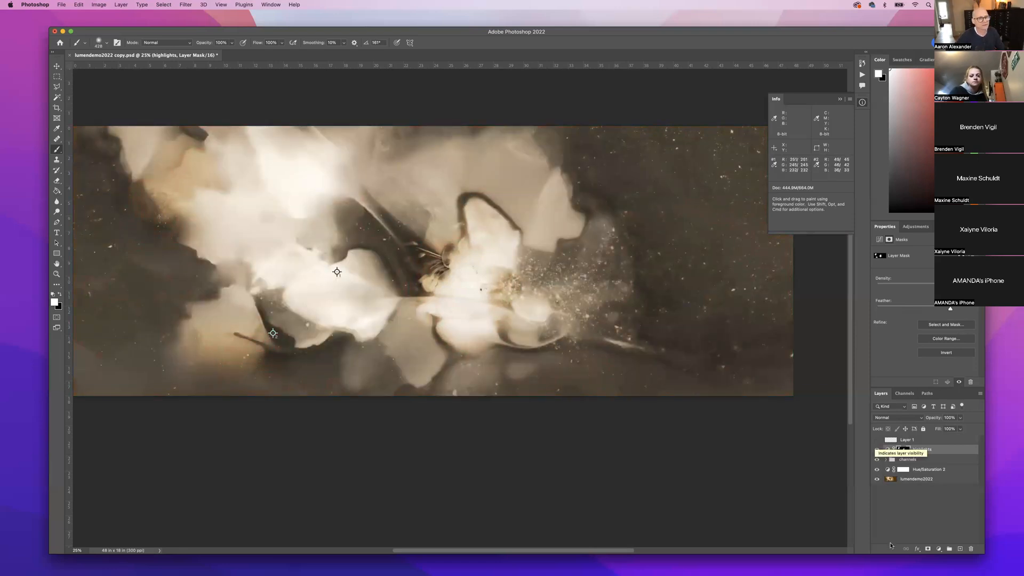
{"action": "left_click", "coordinate": [876, 447]}
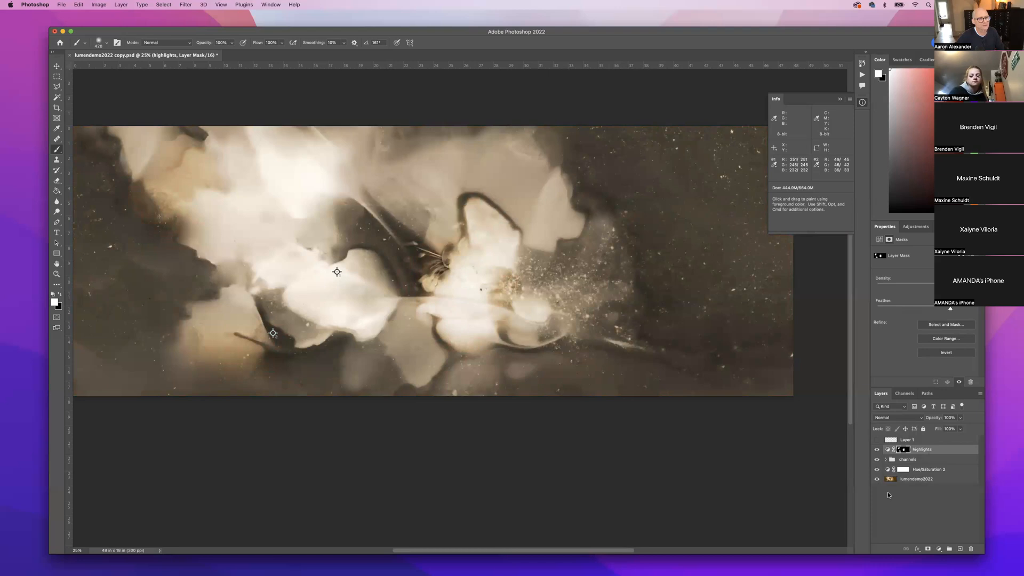
{"action": "left_click", "coordinate": [876, 449]}
{"action": "left_click", "coordinate": [876, 450]}
{"action": "left_click", "coordinate": [876, 450]}
{"action": "left_click", "coordinate": [876, 450]}
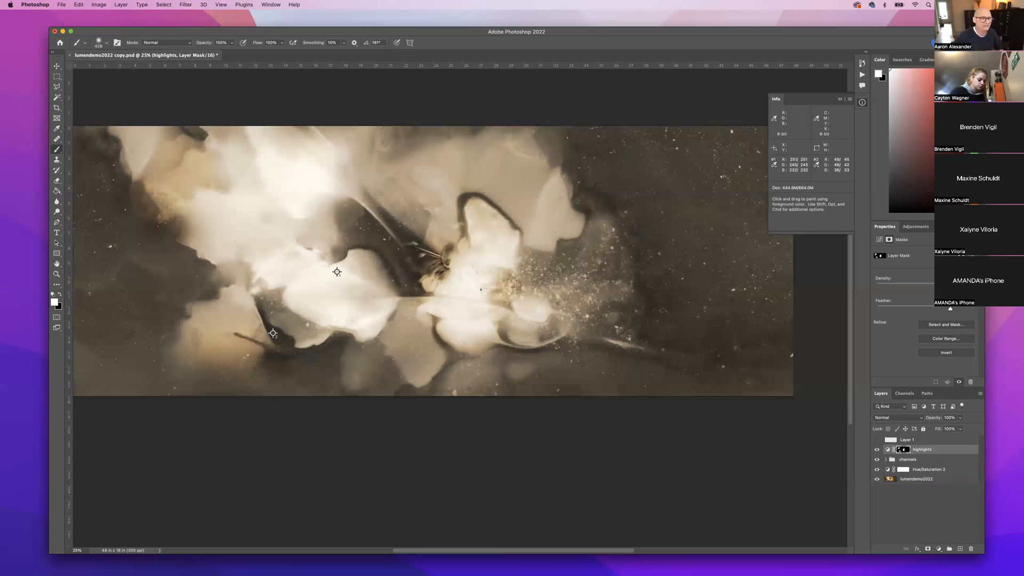
Hide the highlights layer, then select and expand the channels group.
{"action": "left_click", "coordinate": [877, 449]}
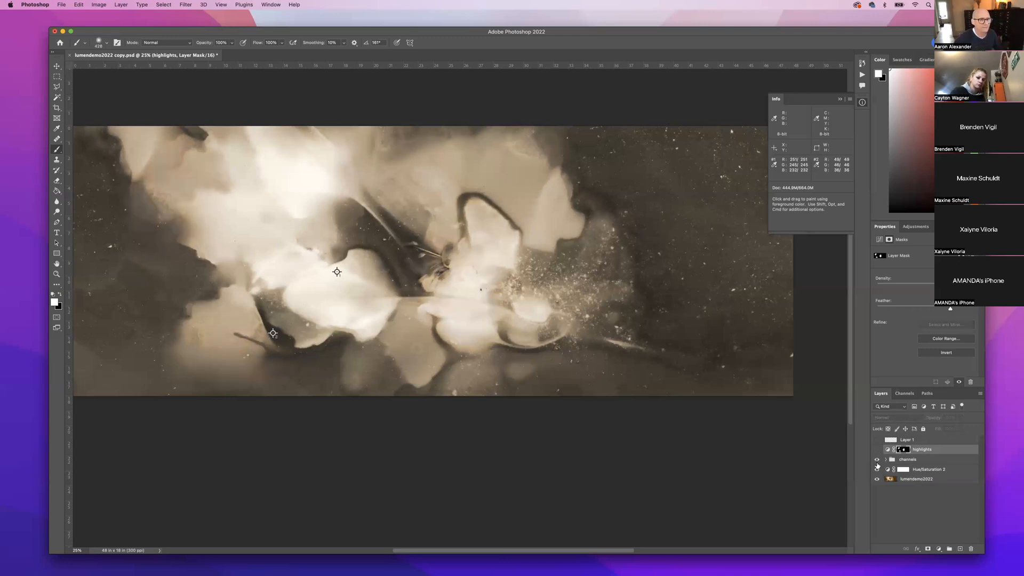
{"action": "left_click", "coordinate": [931, 461]}
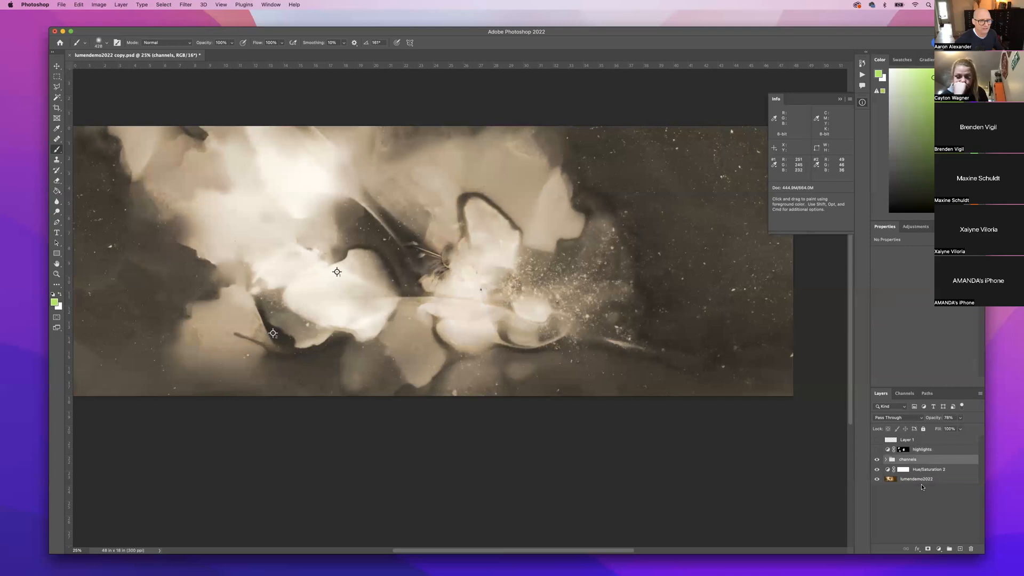
{"action": "left_click", "coordinate": [887, 459]}
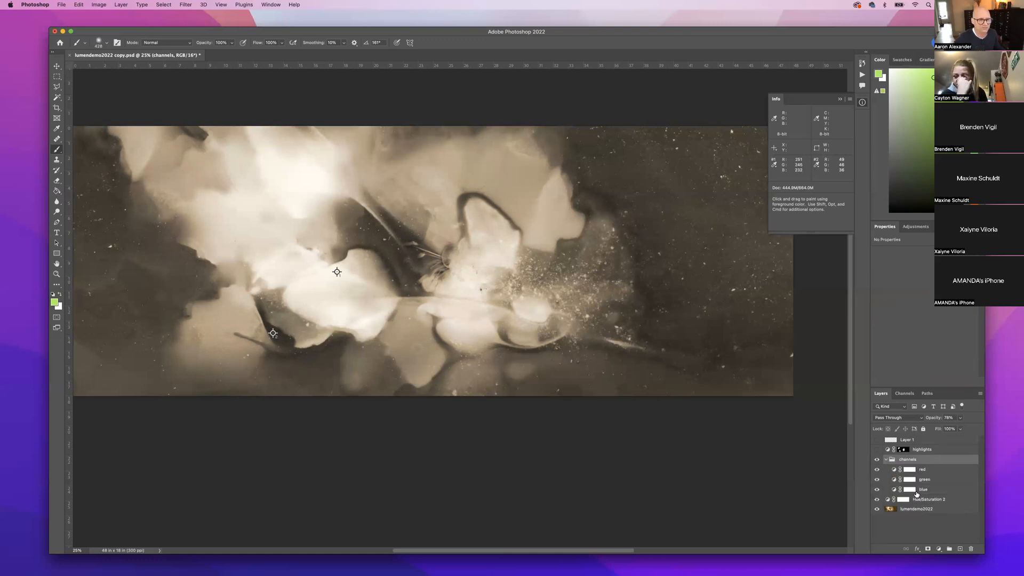